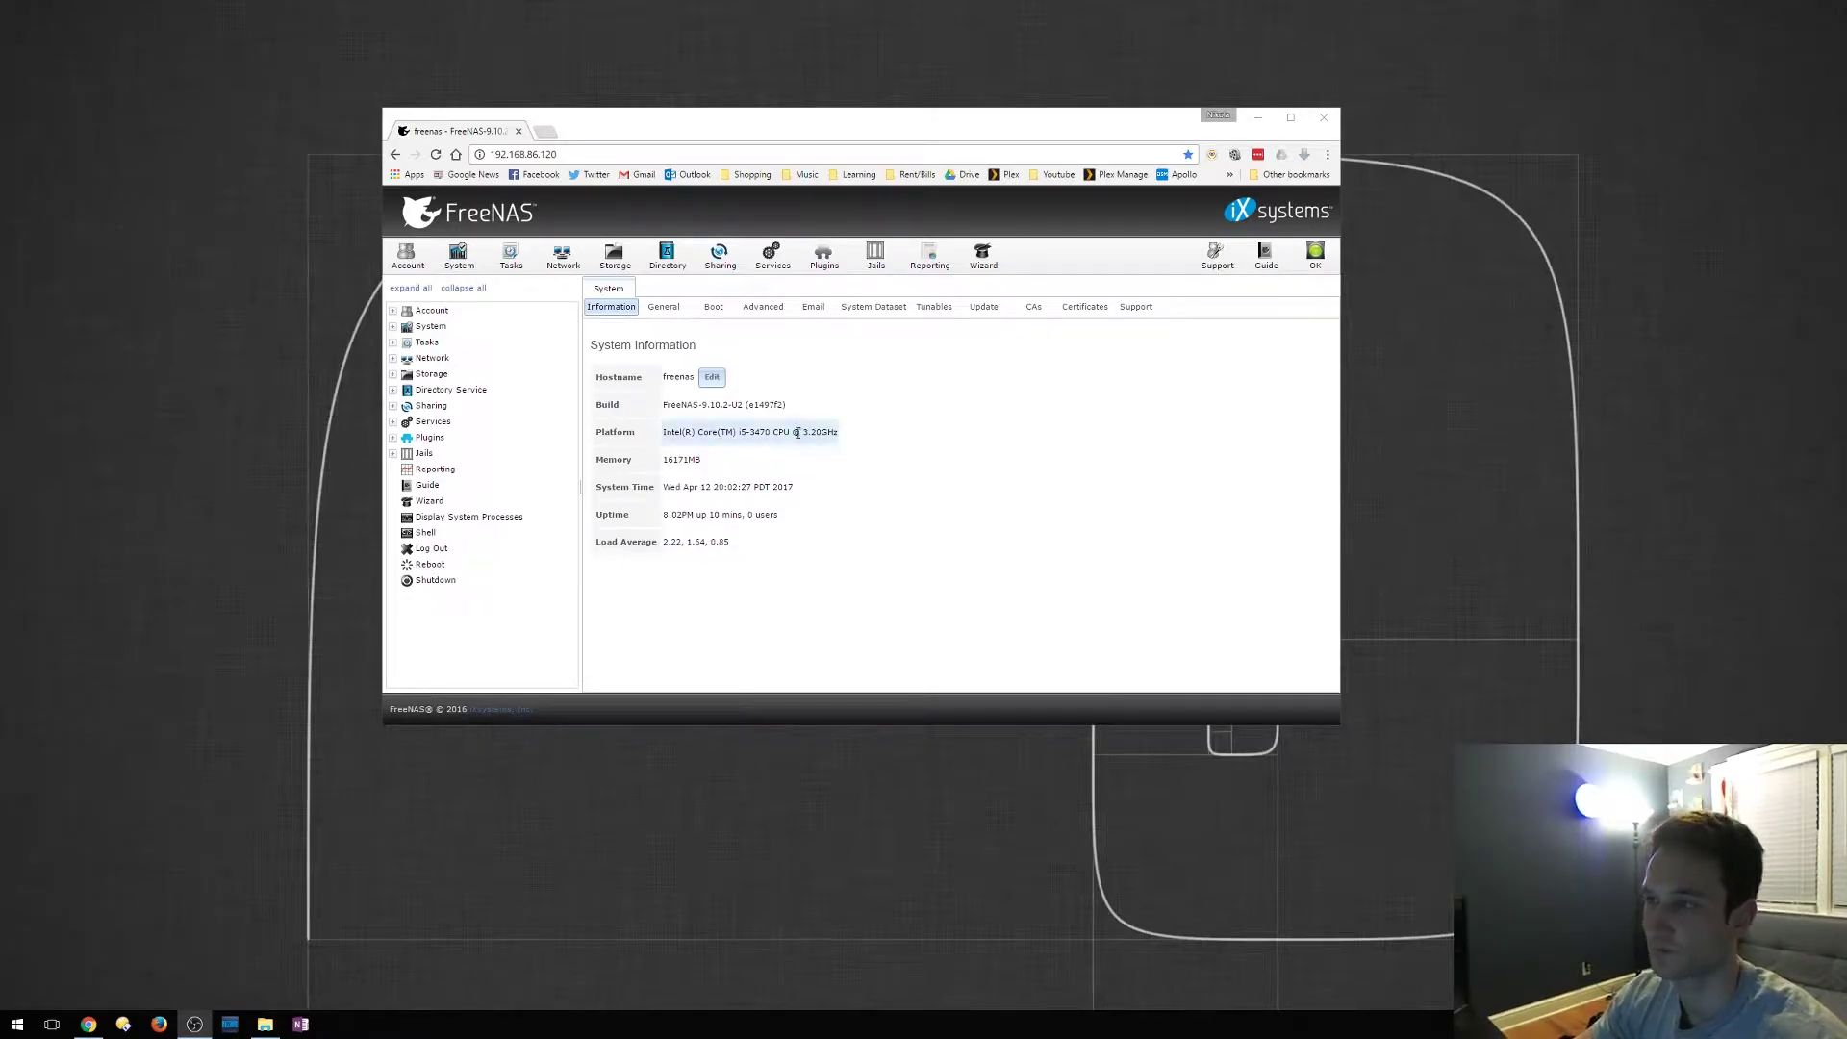
- Install the Transmission plugin from FreeNAS's available plugins list and confirm the installation
click(824, 256)
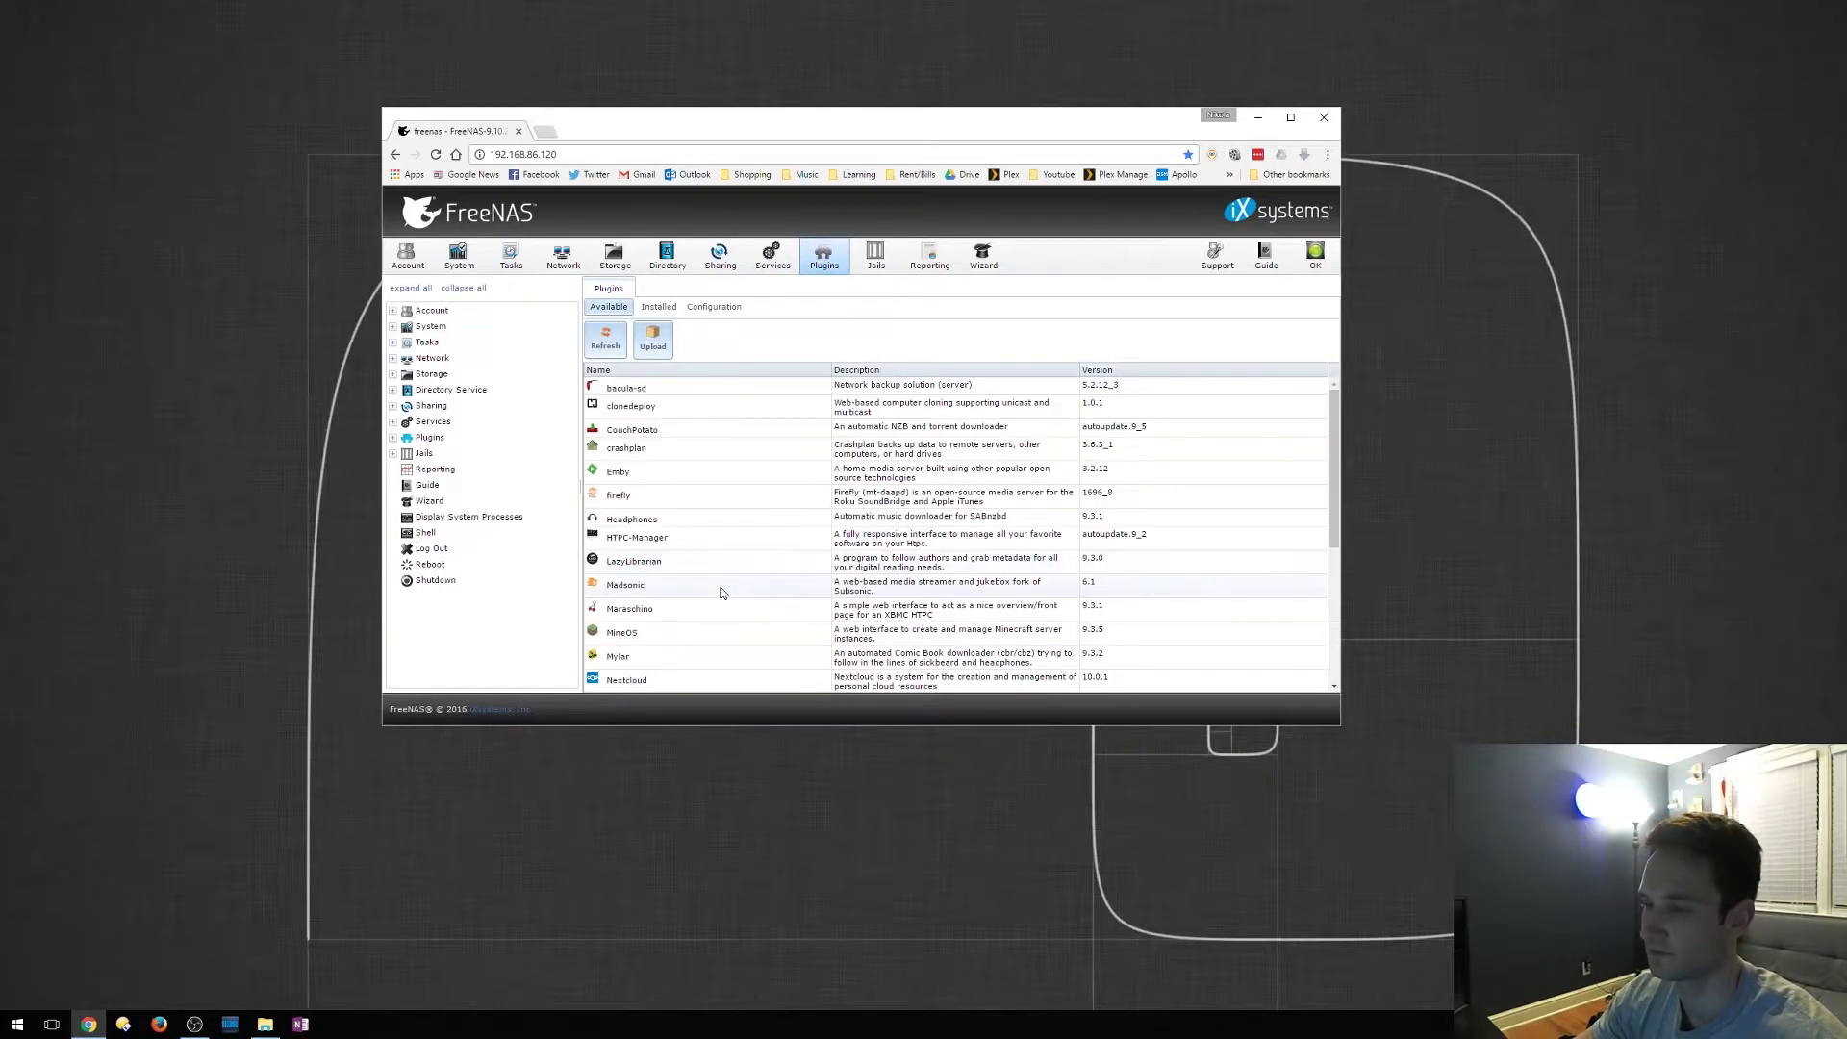
scroll(736, 519, down, 5)
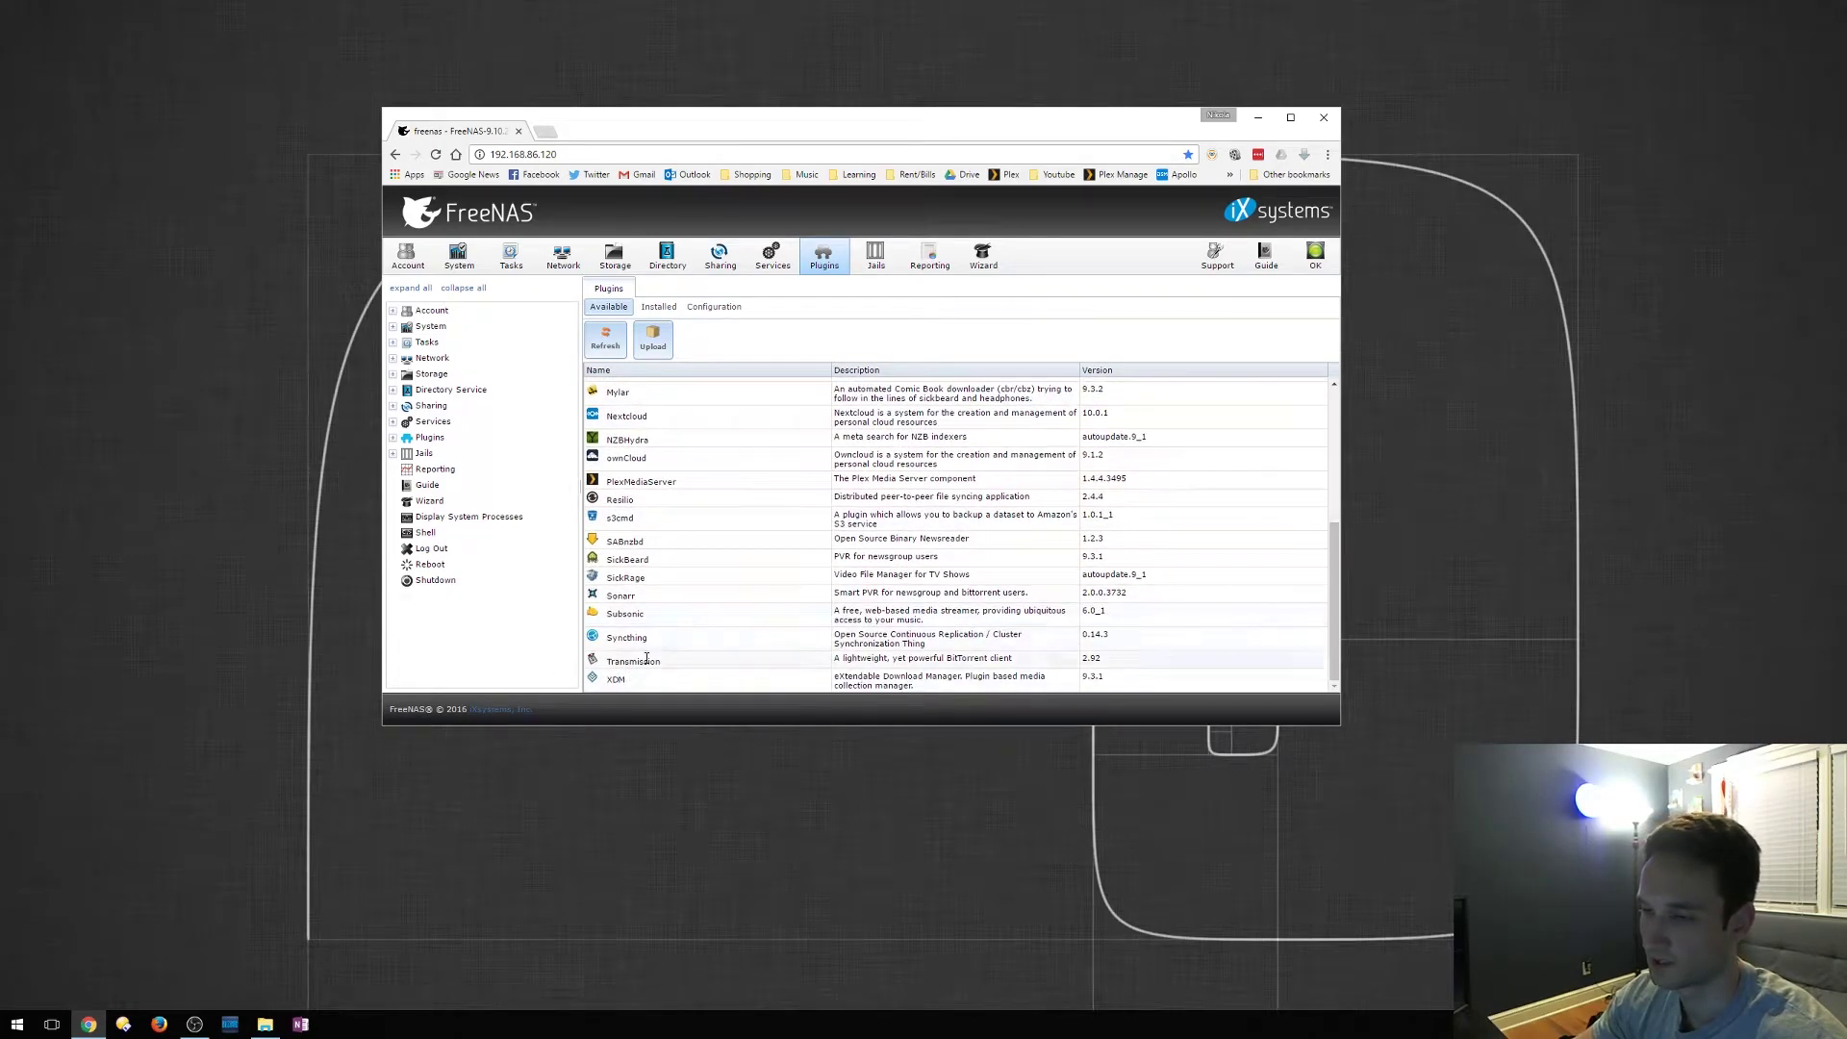
click(700, 661)
scroll(743, 655, down, 1)
click(608, 675)
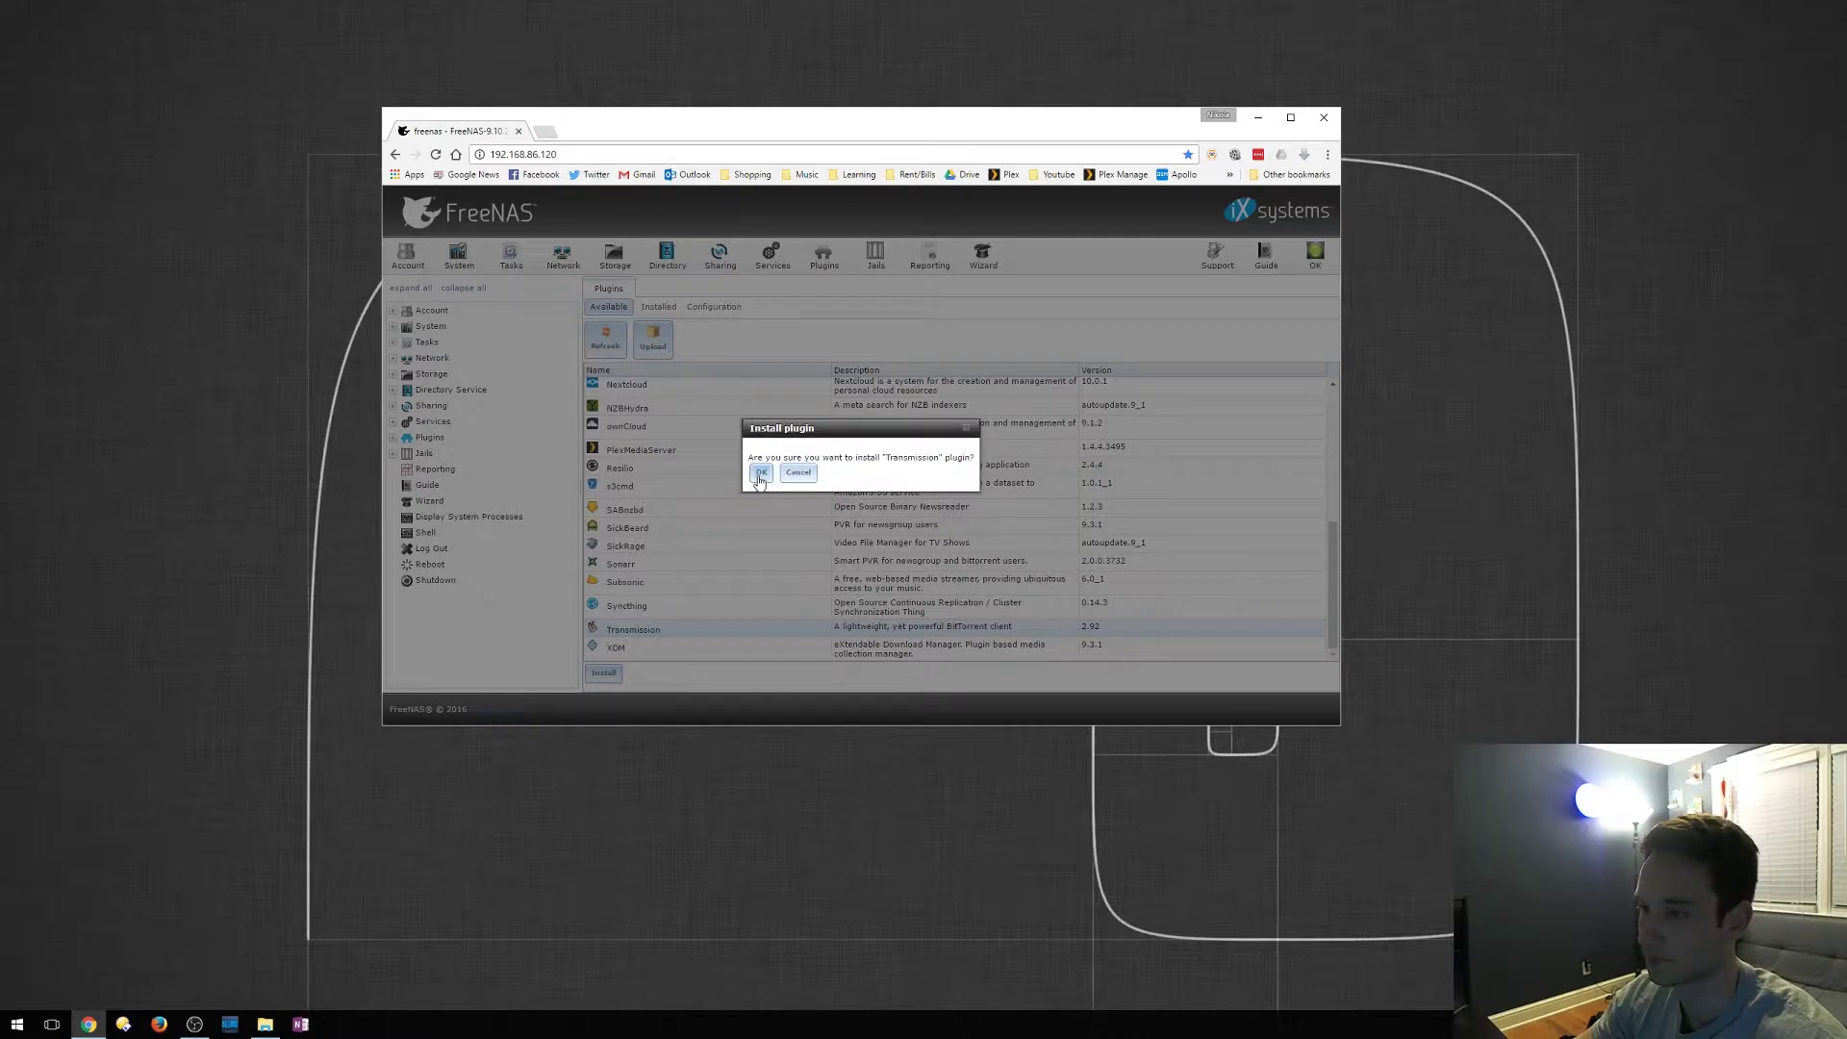
click(755, 486)
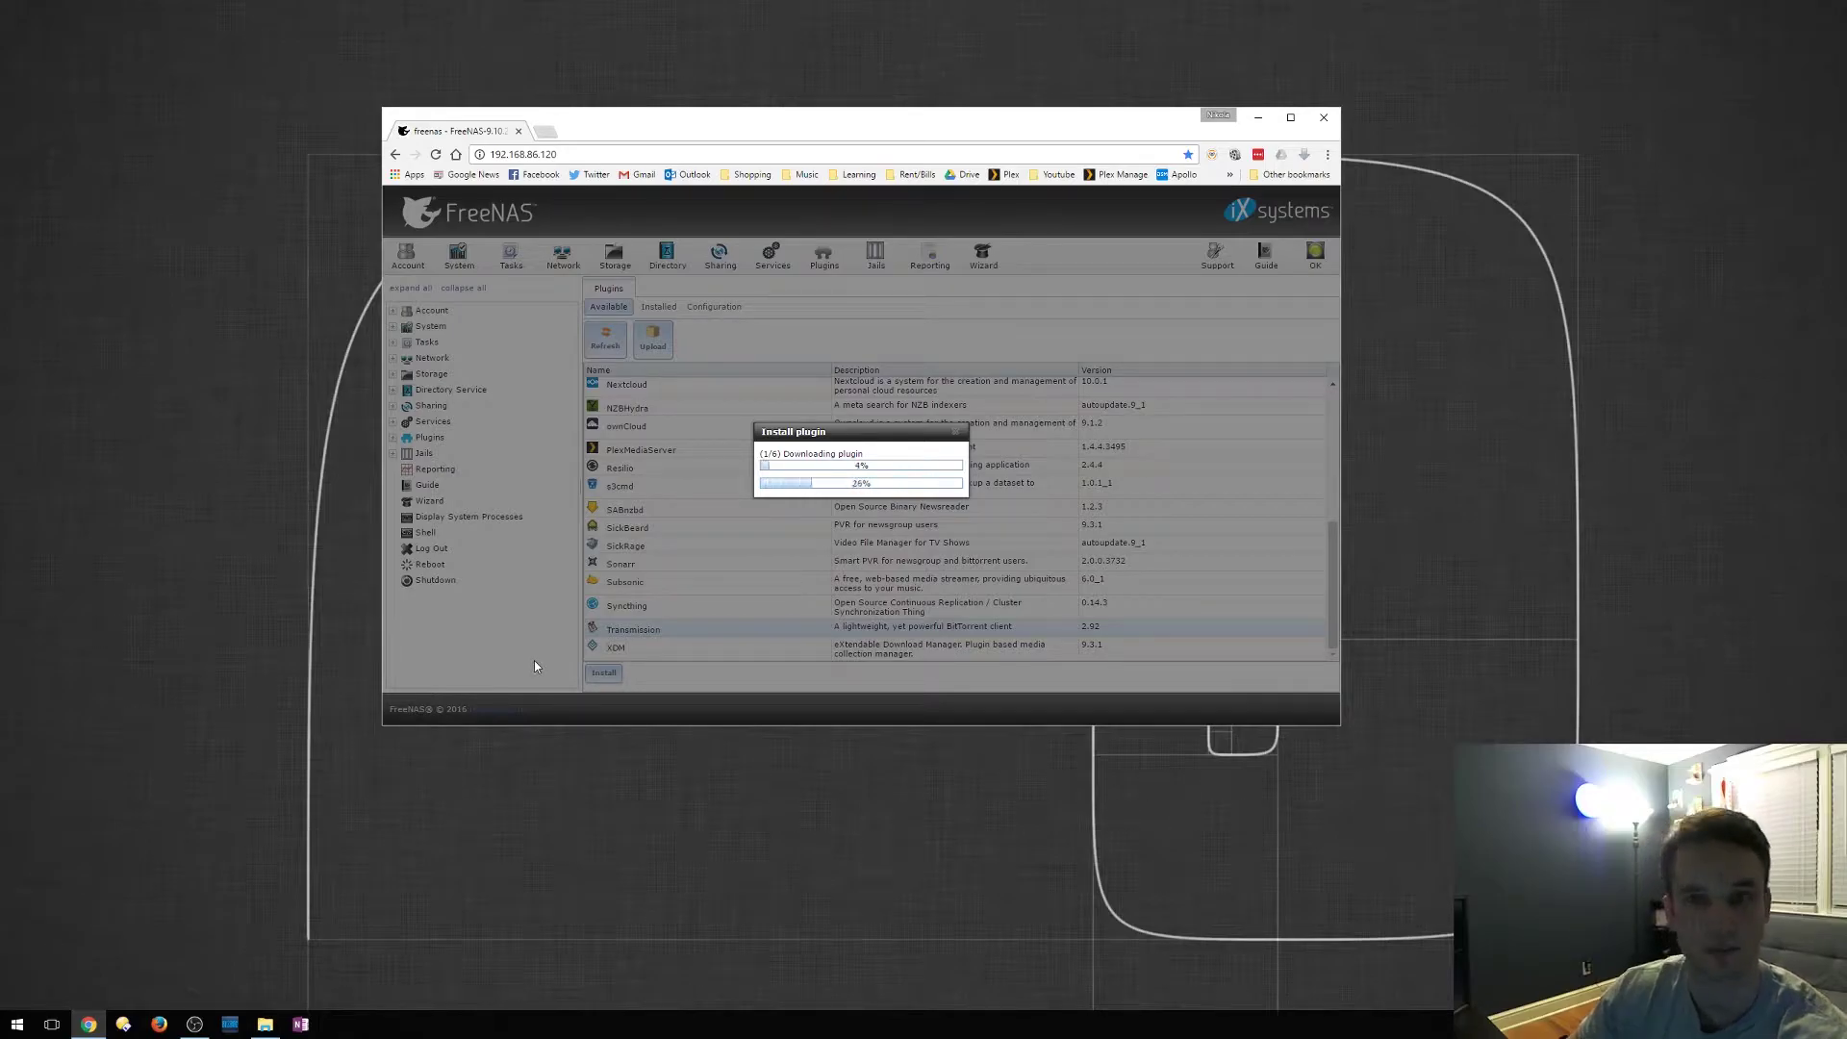
- Open the data (Z:) network drive in File Explorer
click(264, 1025)
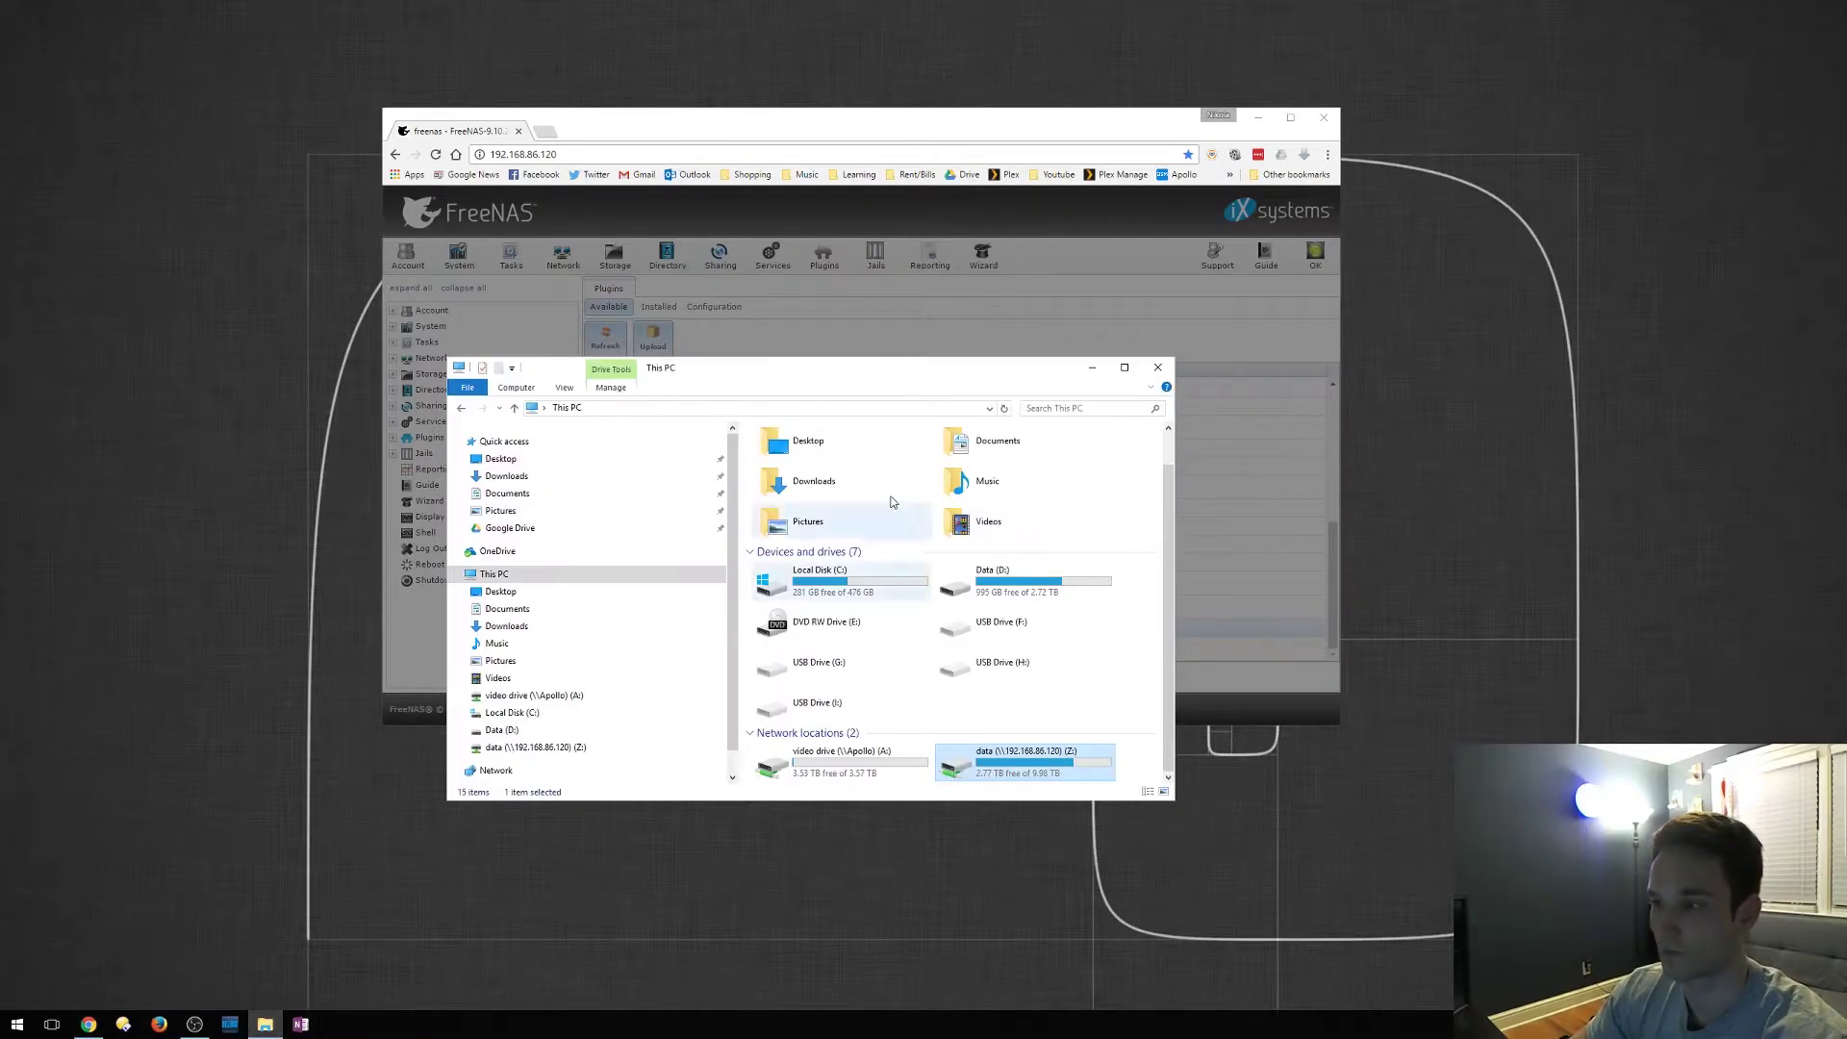
drag(706, 358, 962, 198)
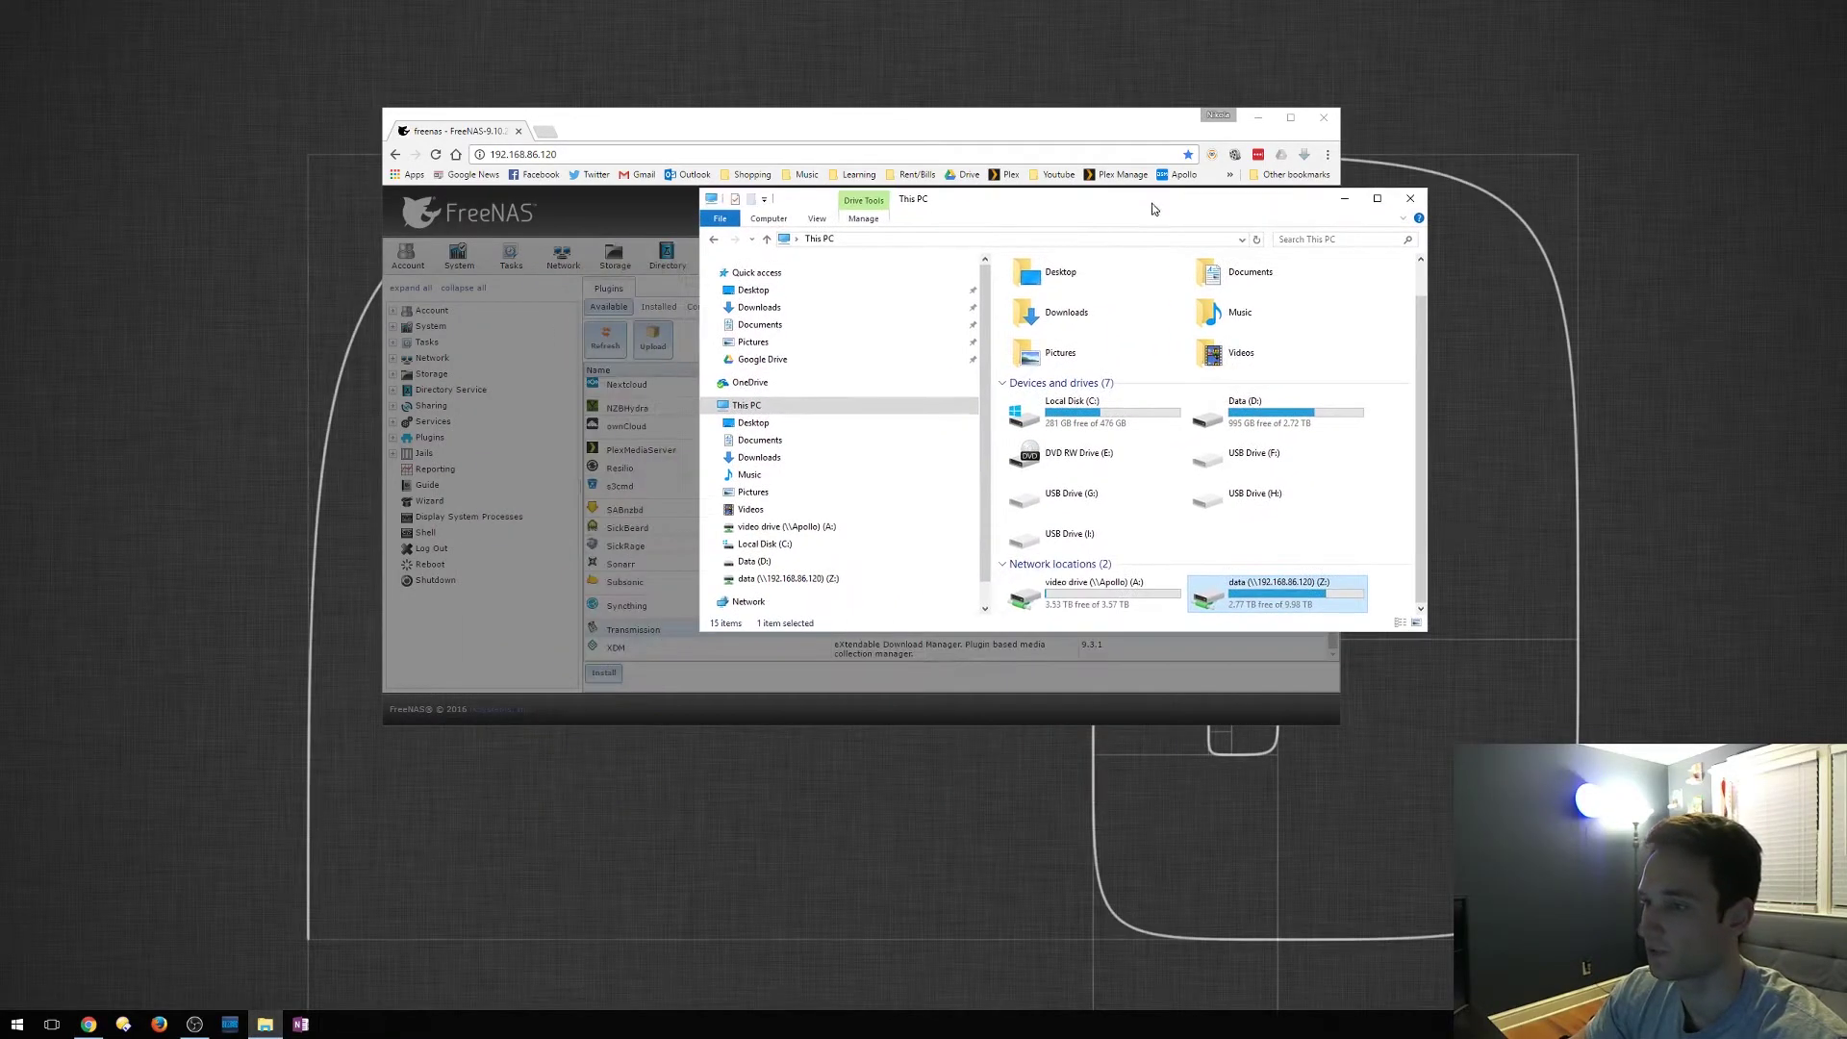
click(753, 409)
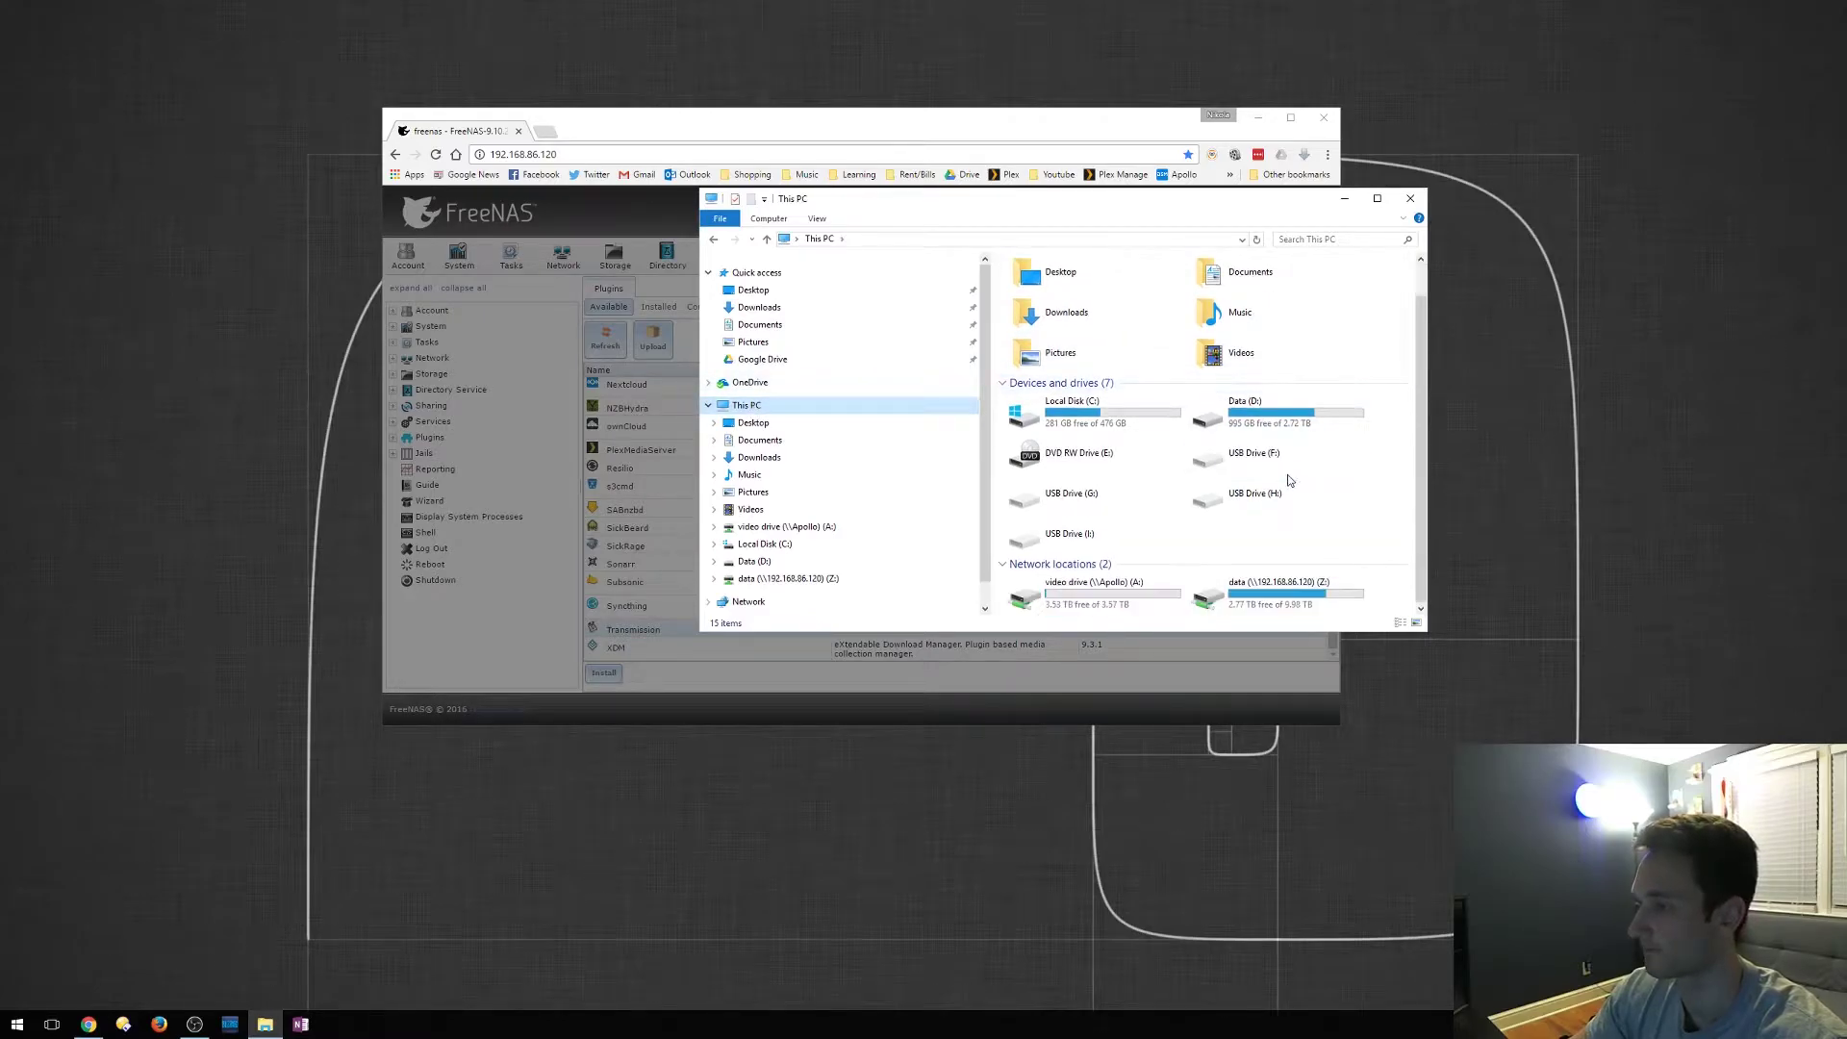
click(1275, 598)
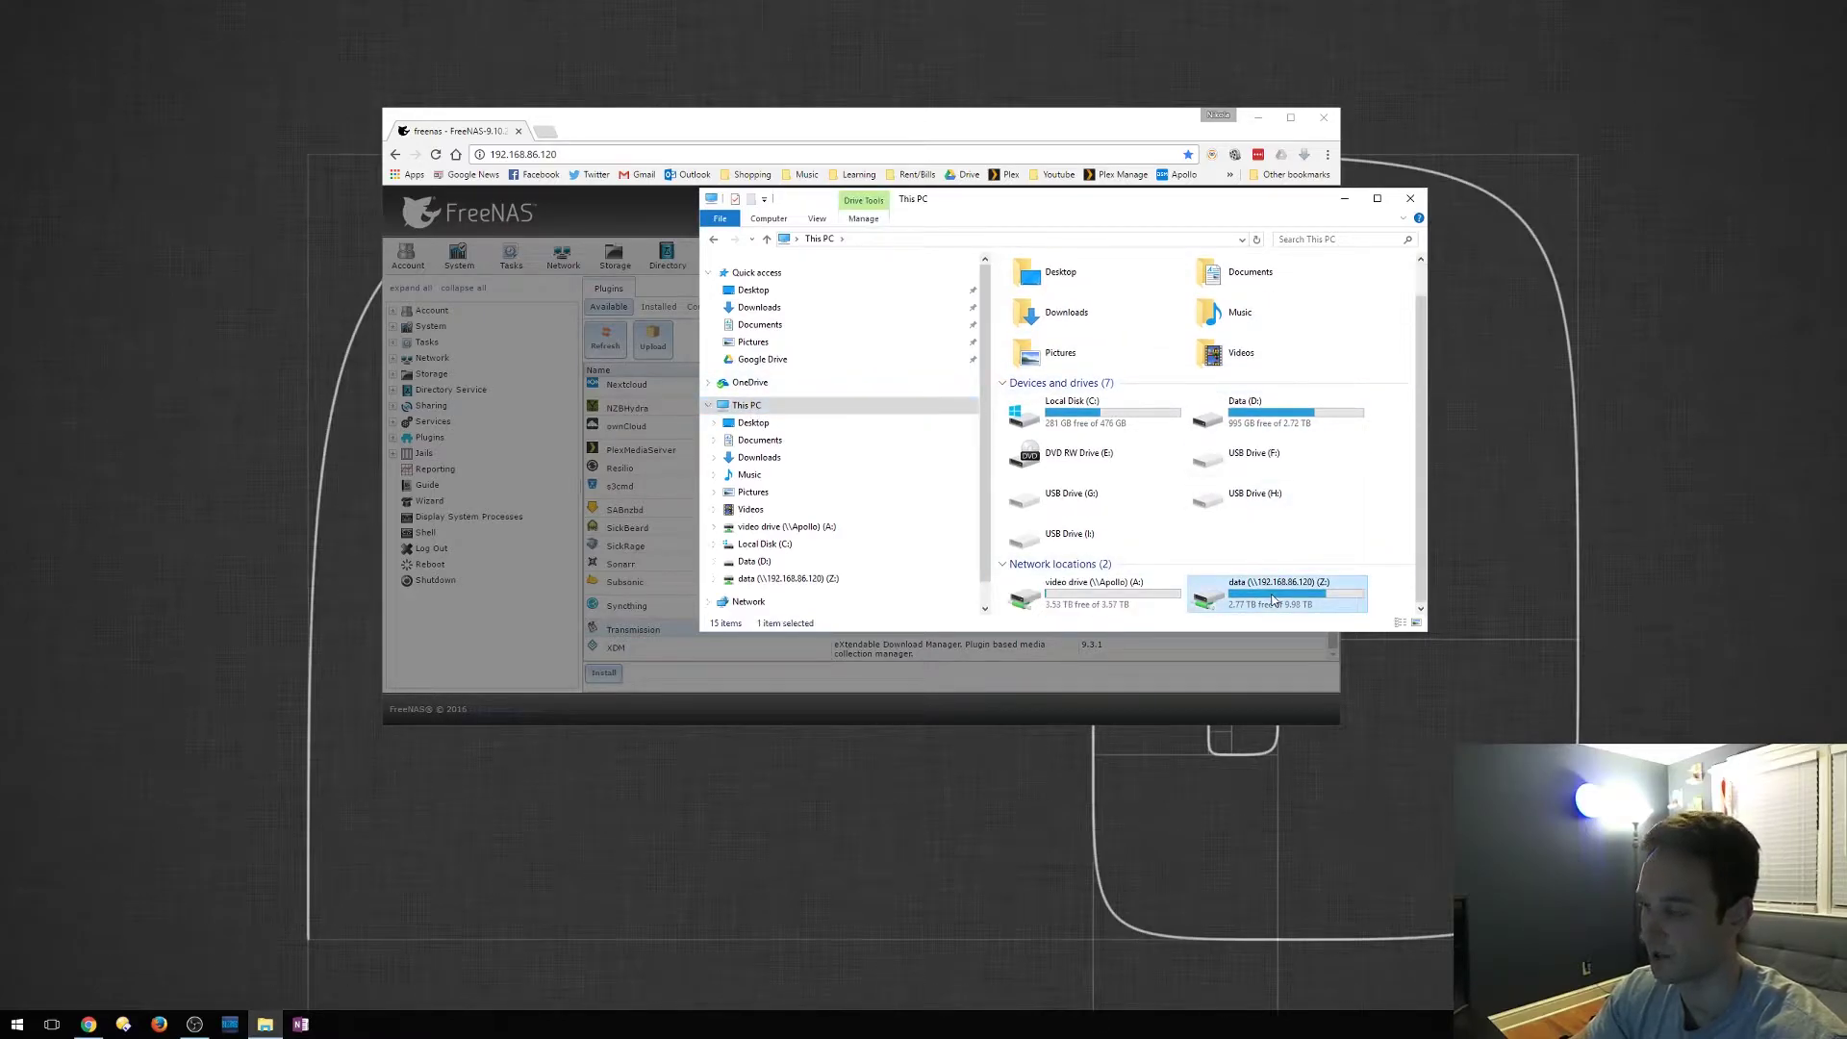
double_click(1253, 599)
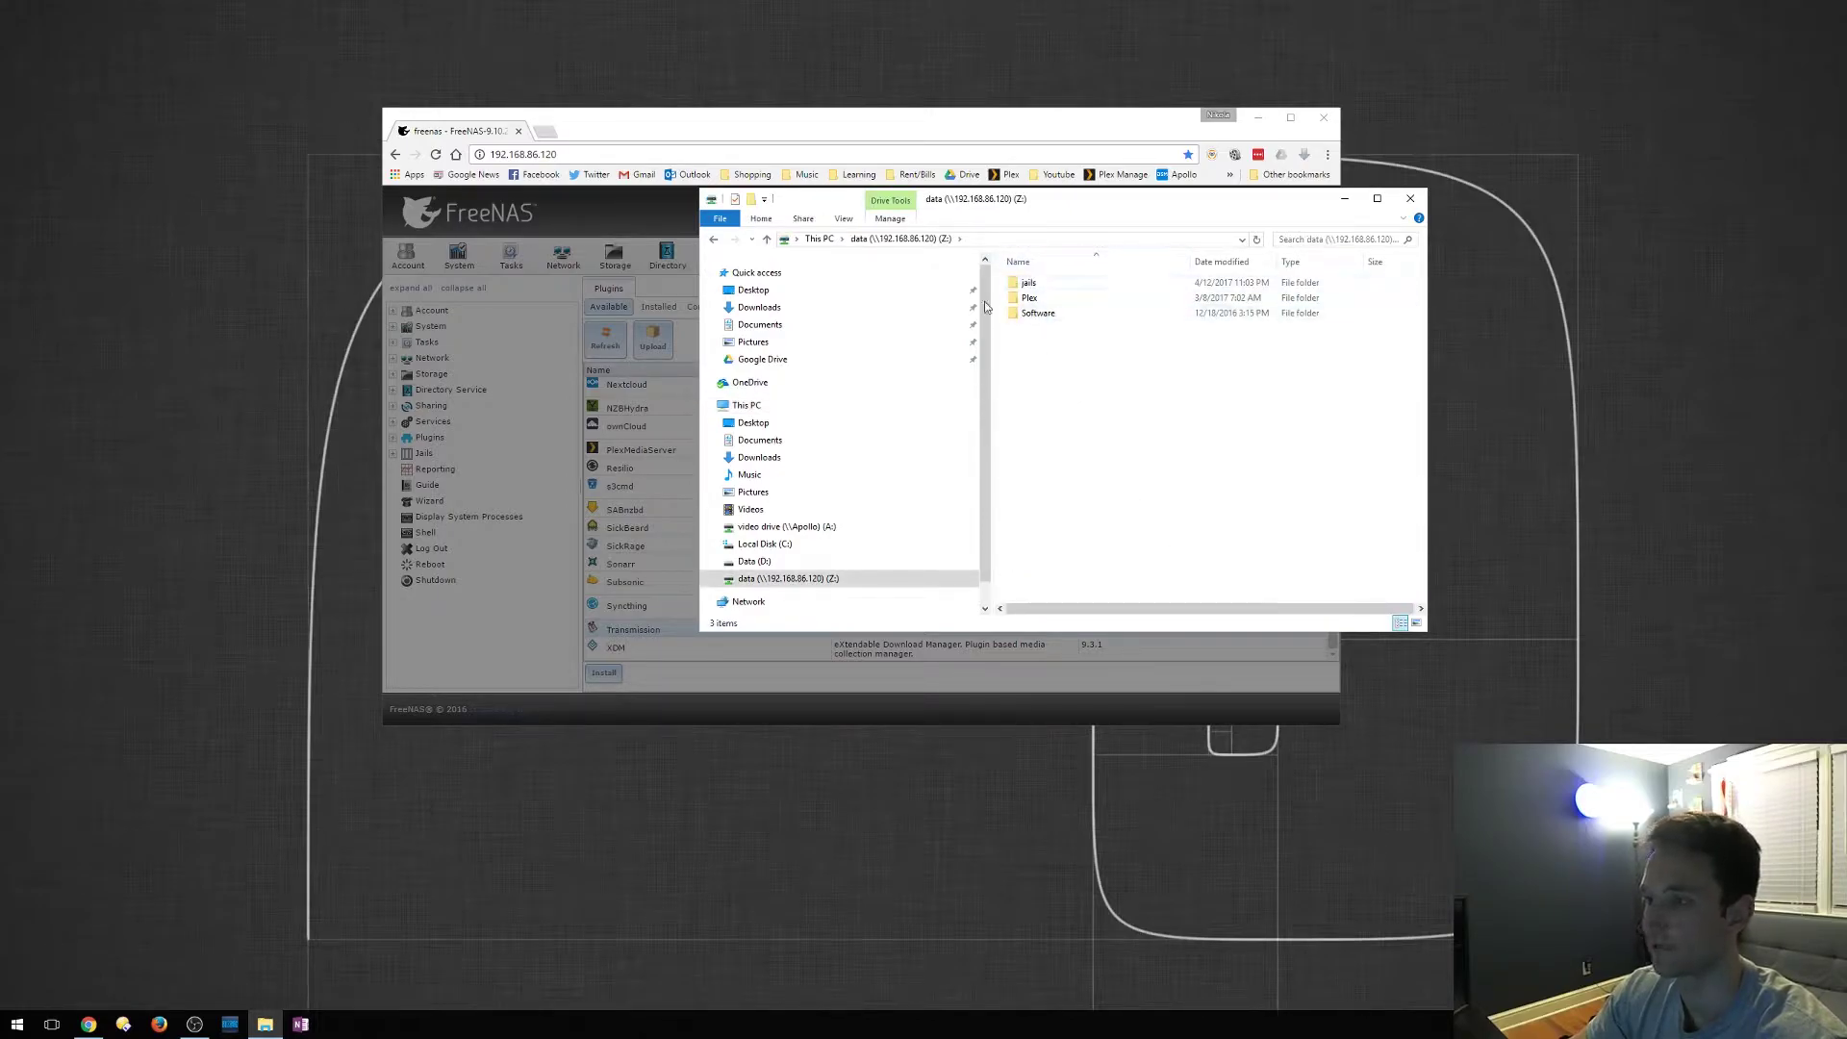
- Create a new folder named Transmission on the data (Z:) drive
right_click(1039, 345)
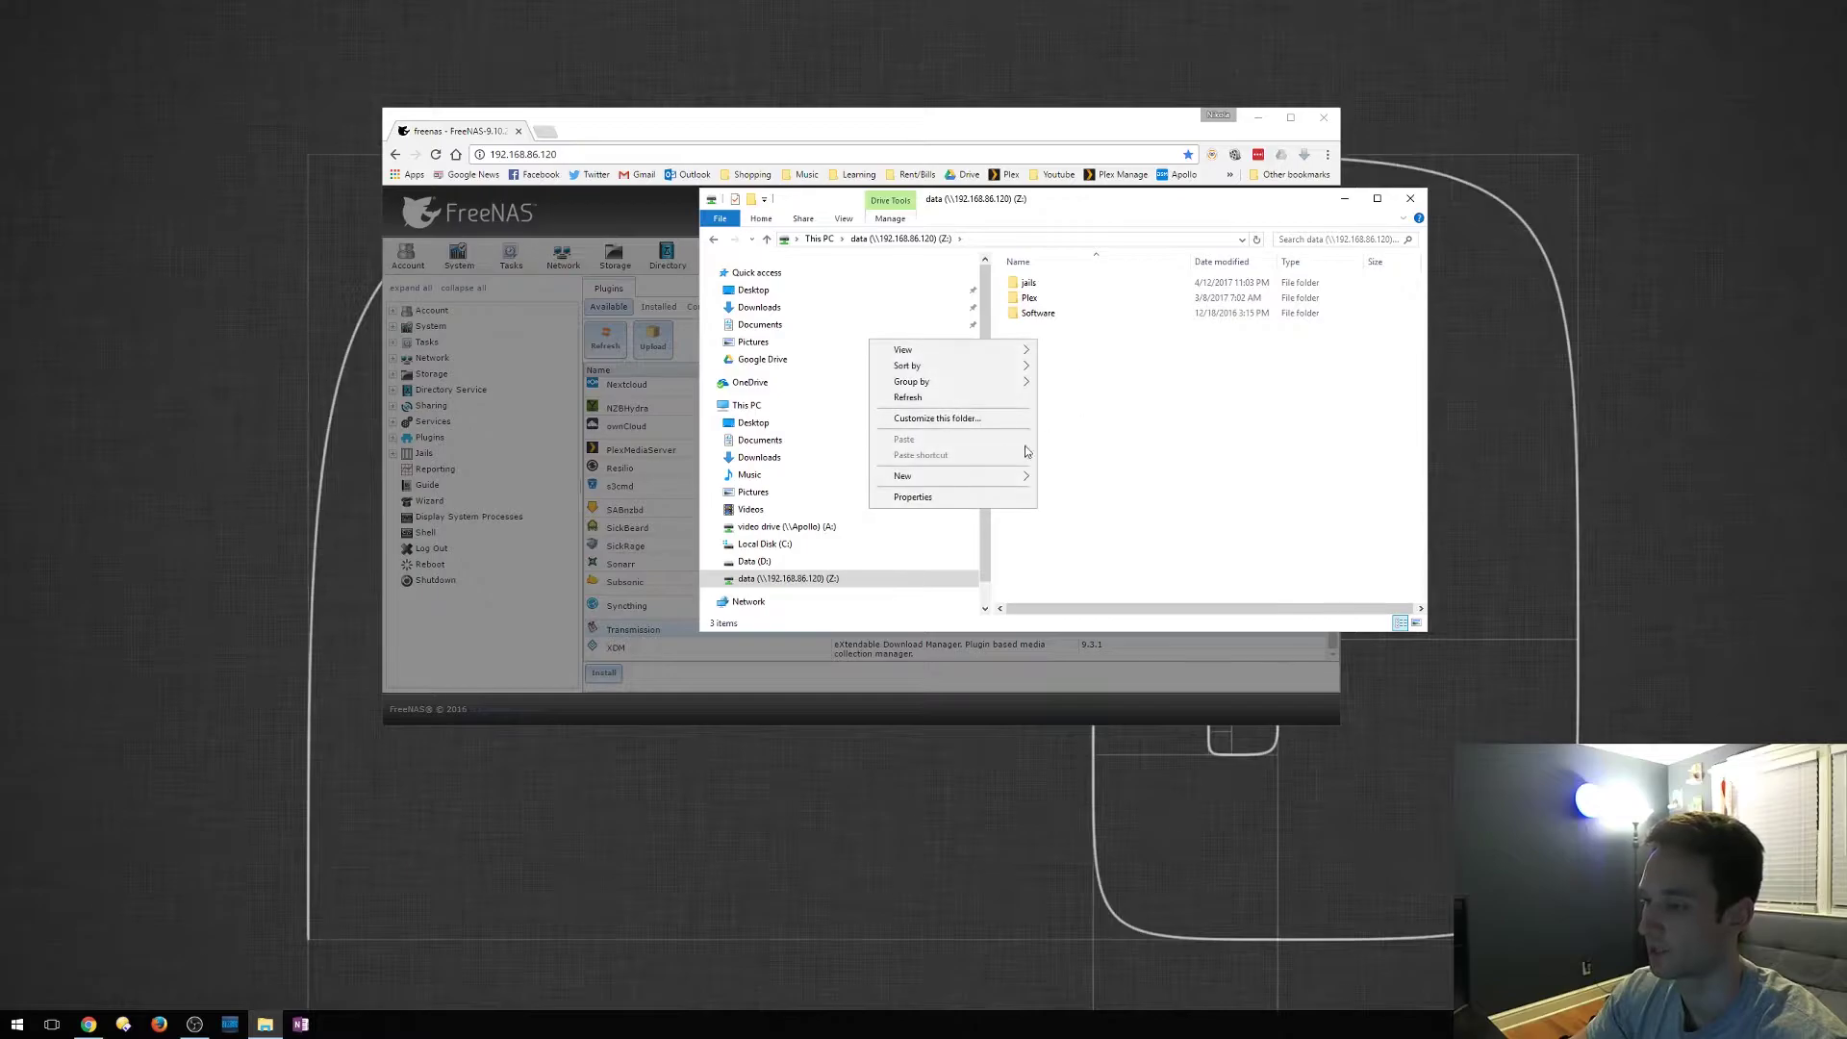
mouse_move(952, 477)
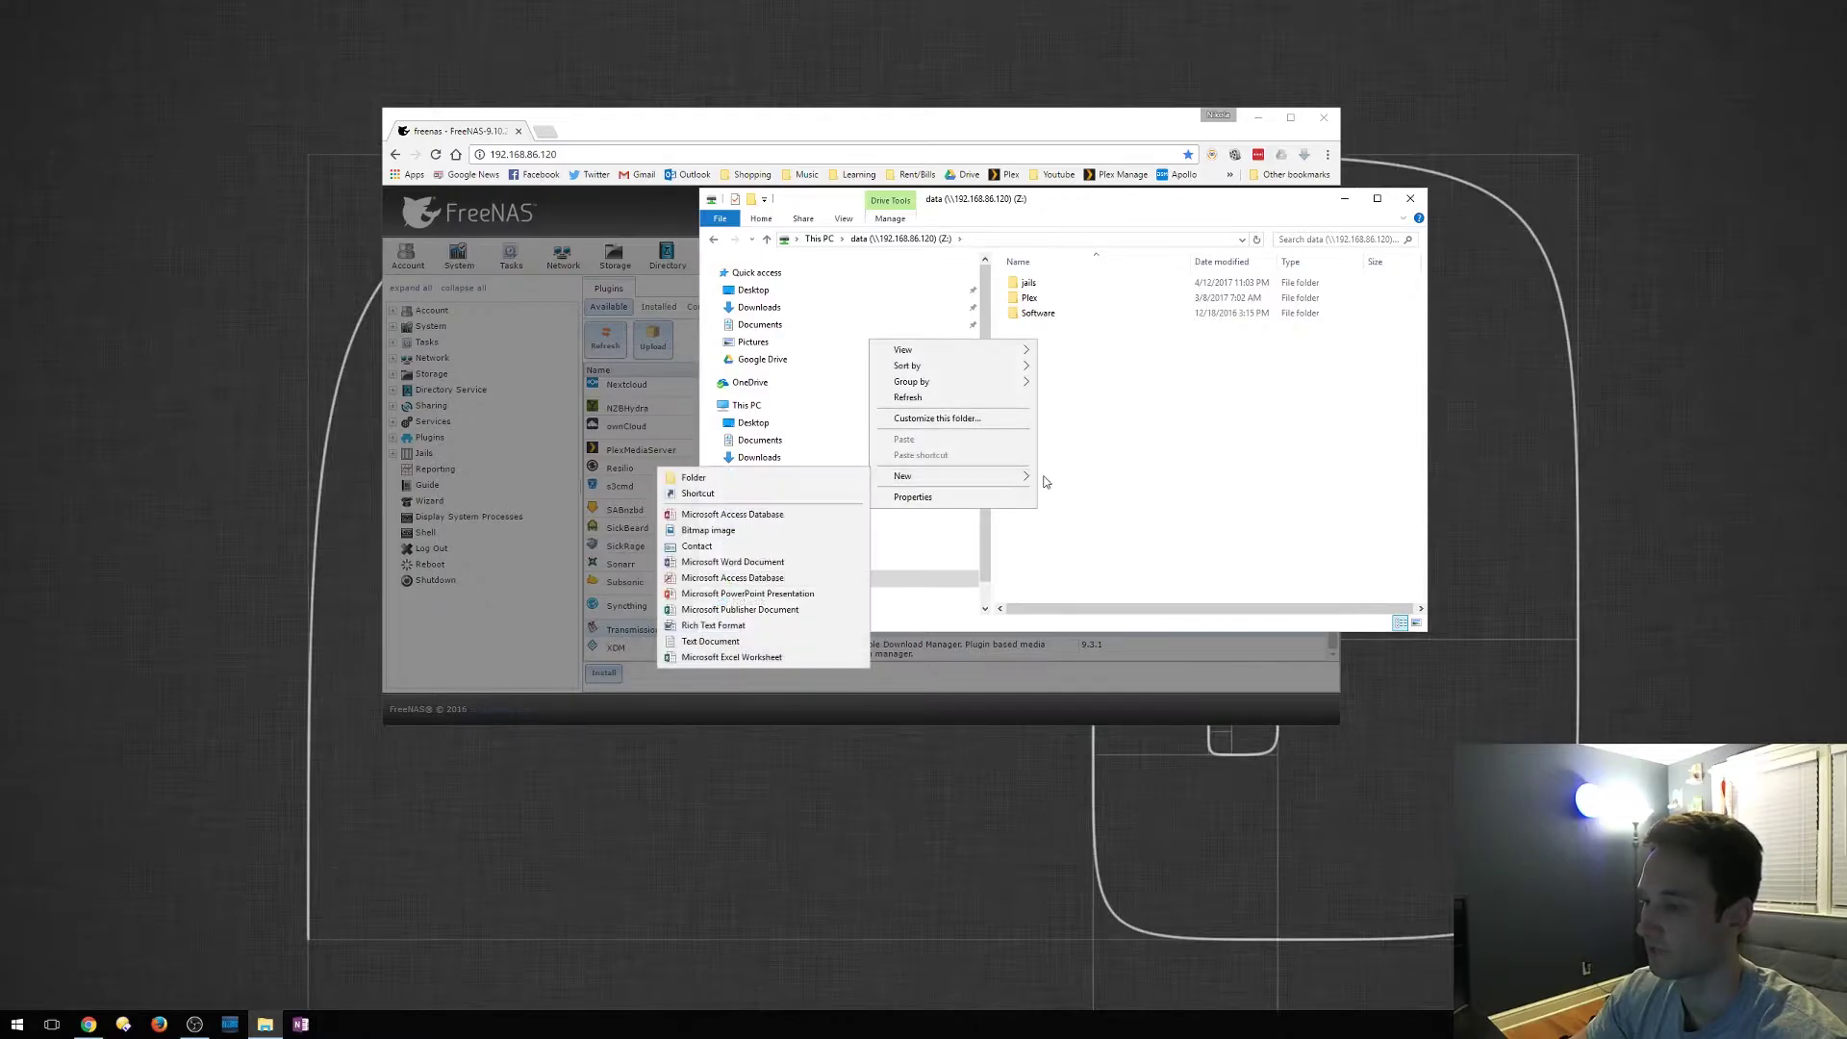
click(851, 477)
text(Transmission)
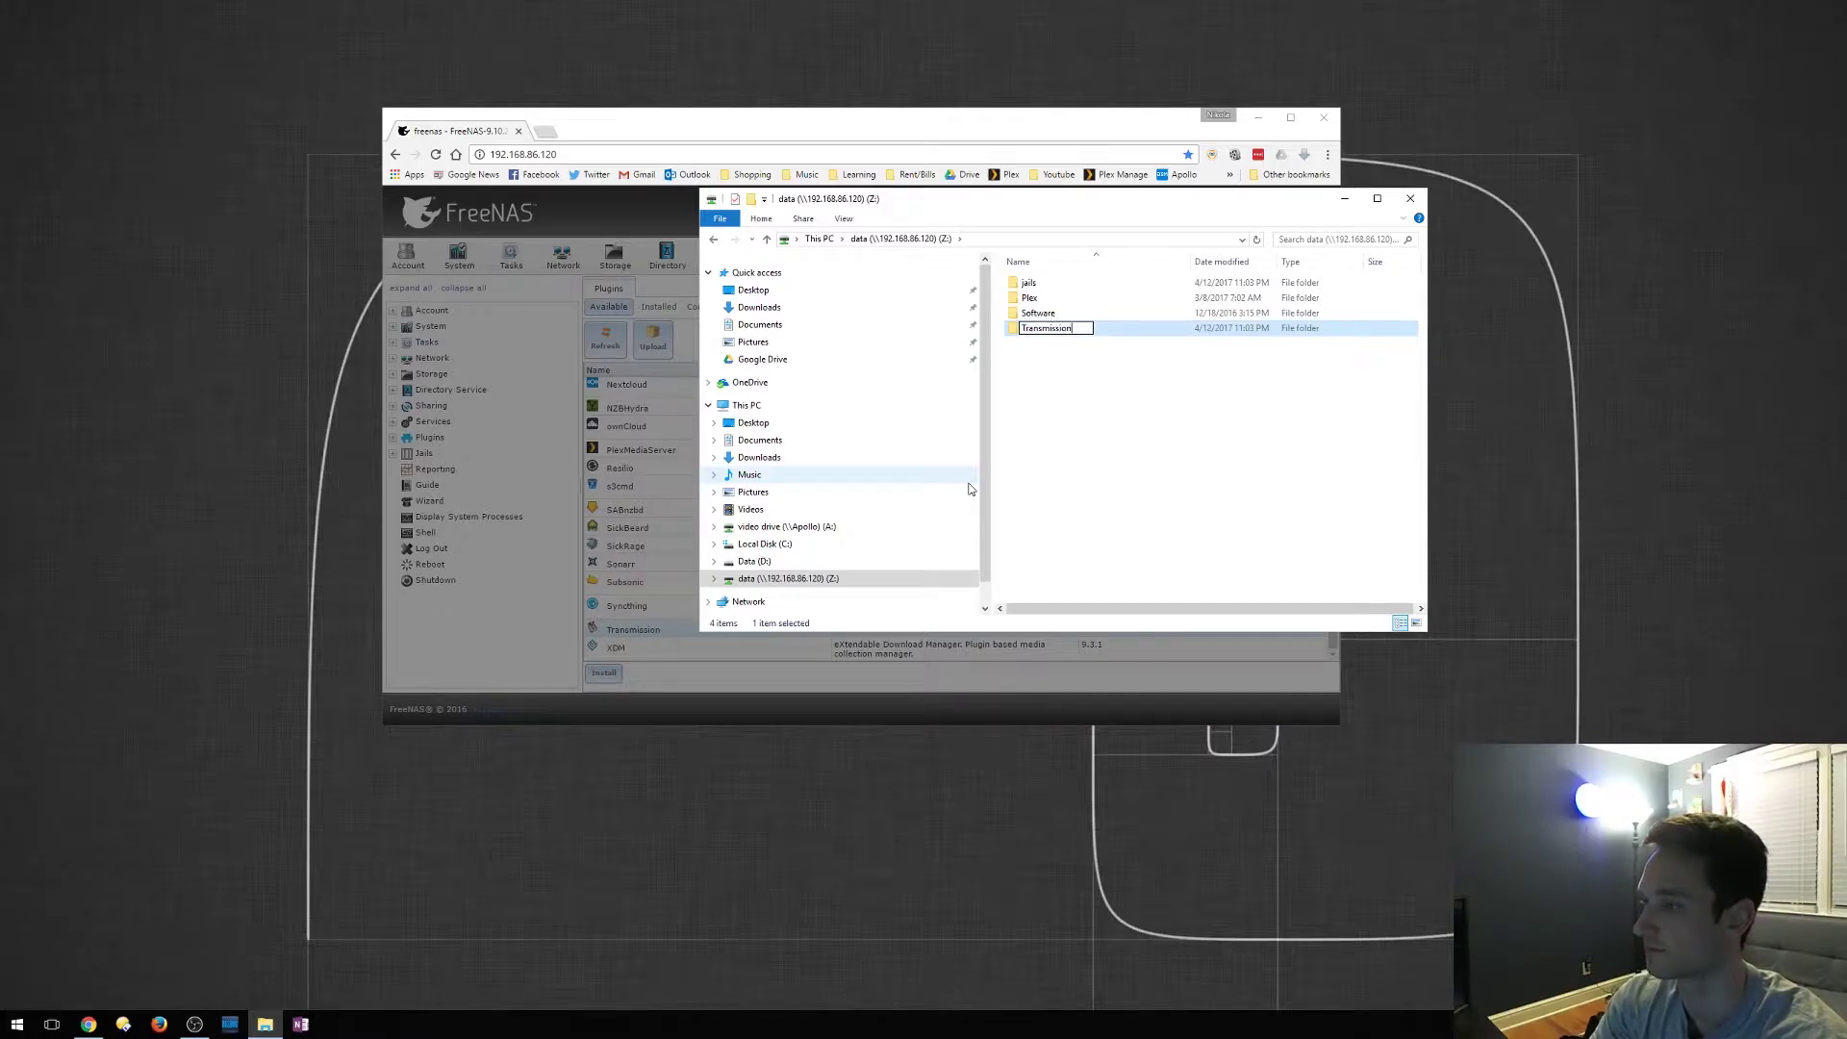
key(Return)
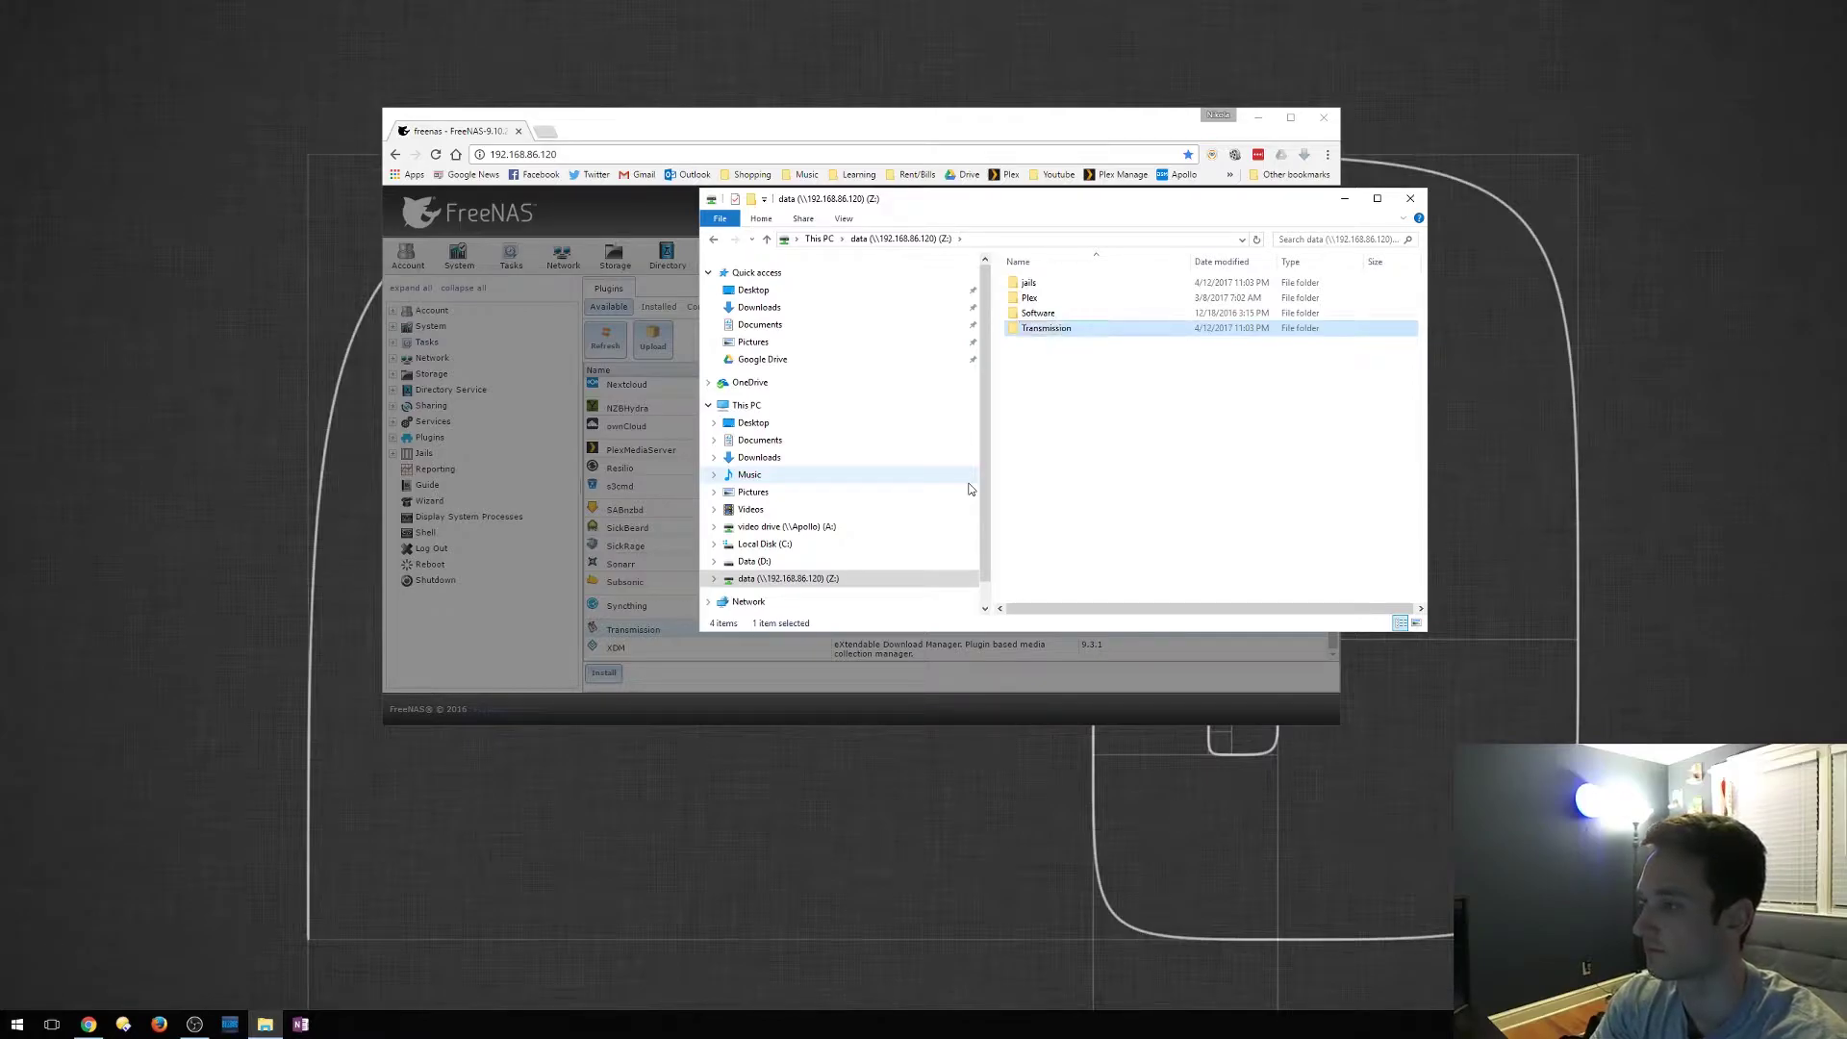
click(1091, 474)
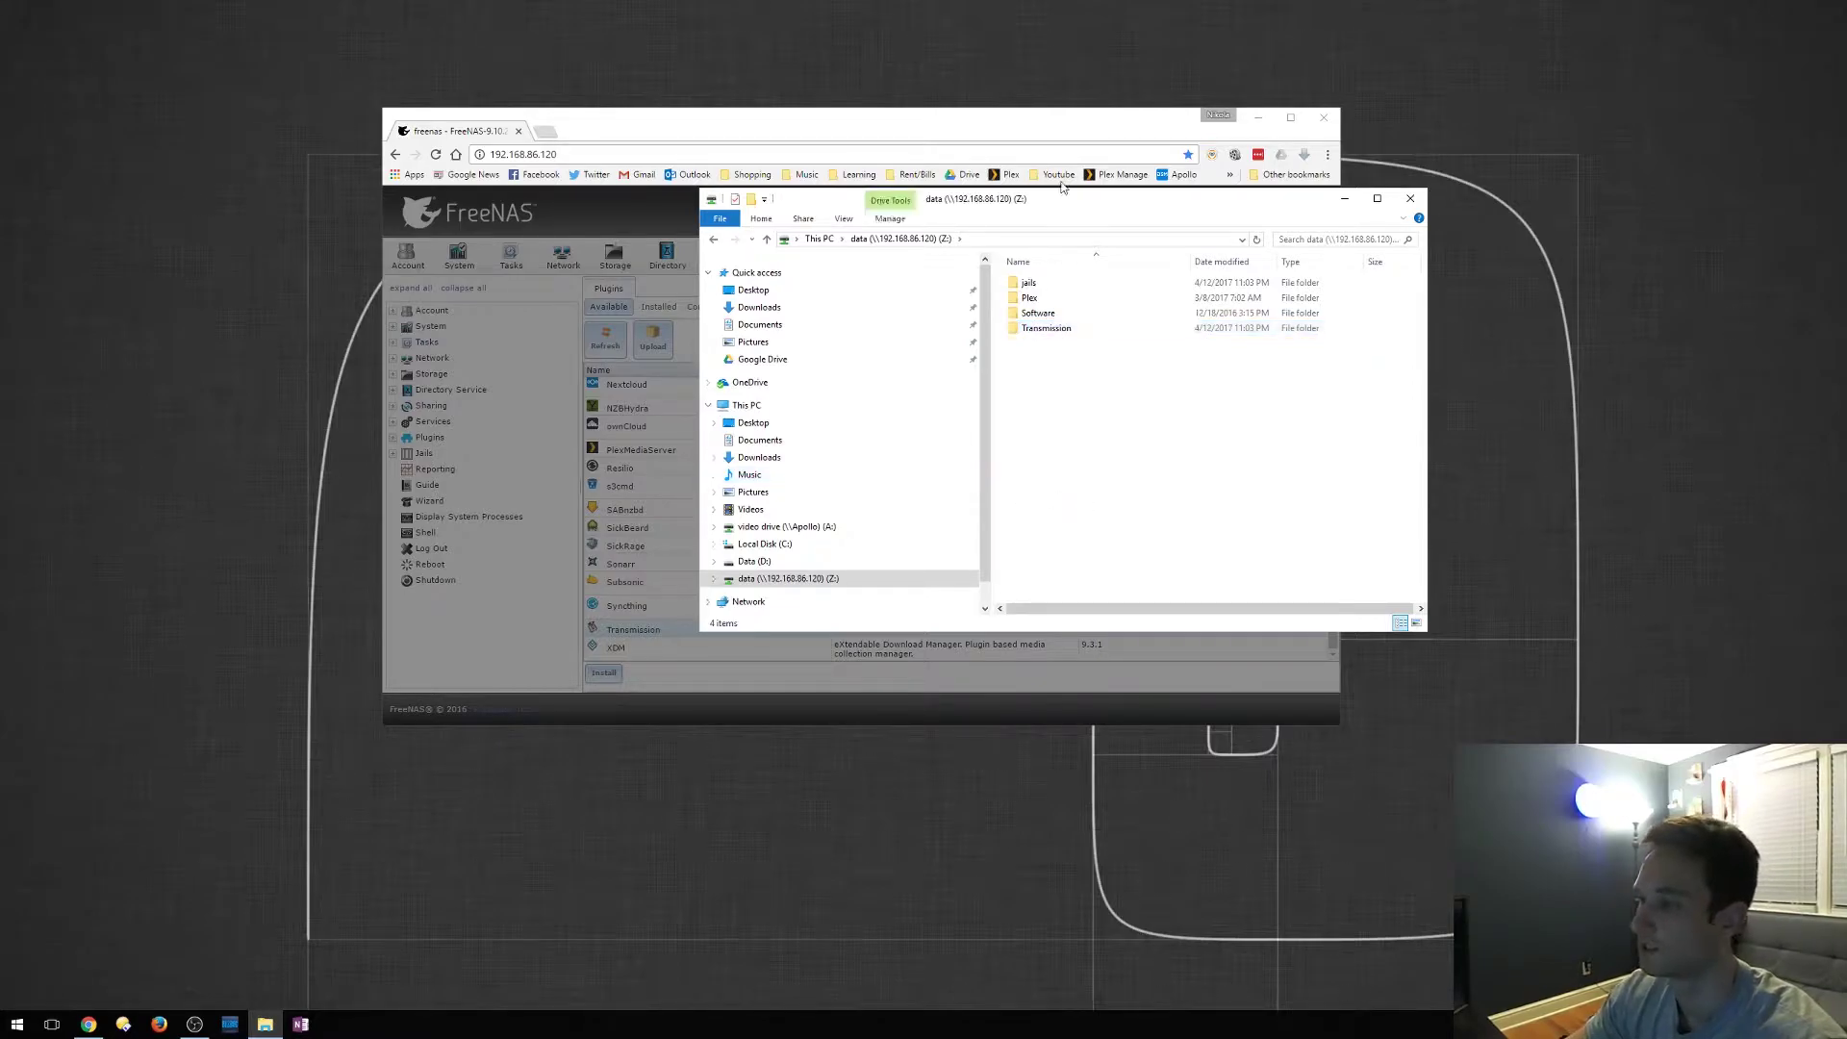
drag(1086, 200, 1036, 206)
- Switch the Transmission service ON in FreeNAS's Installed plugins list
click(1299, 206)
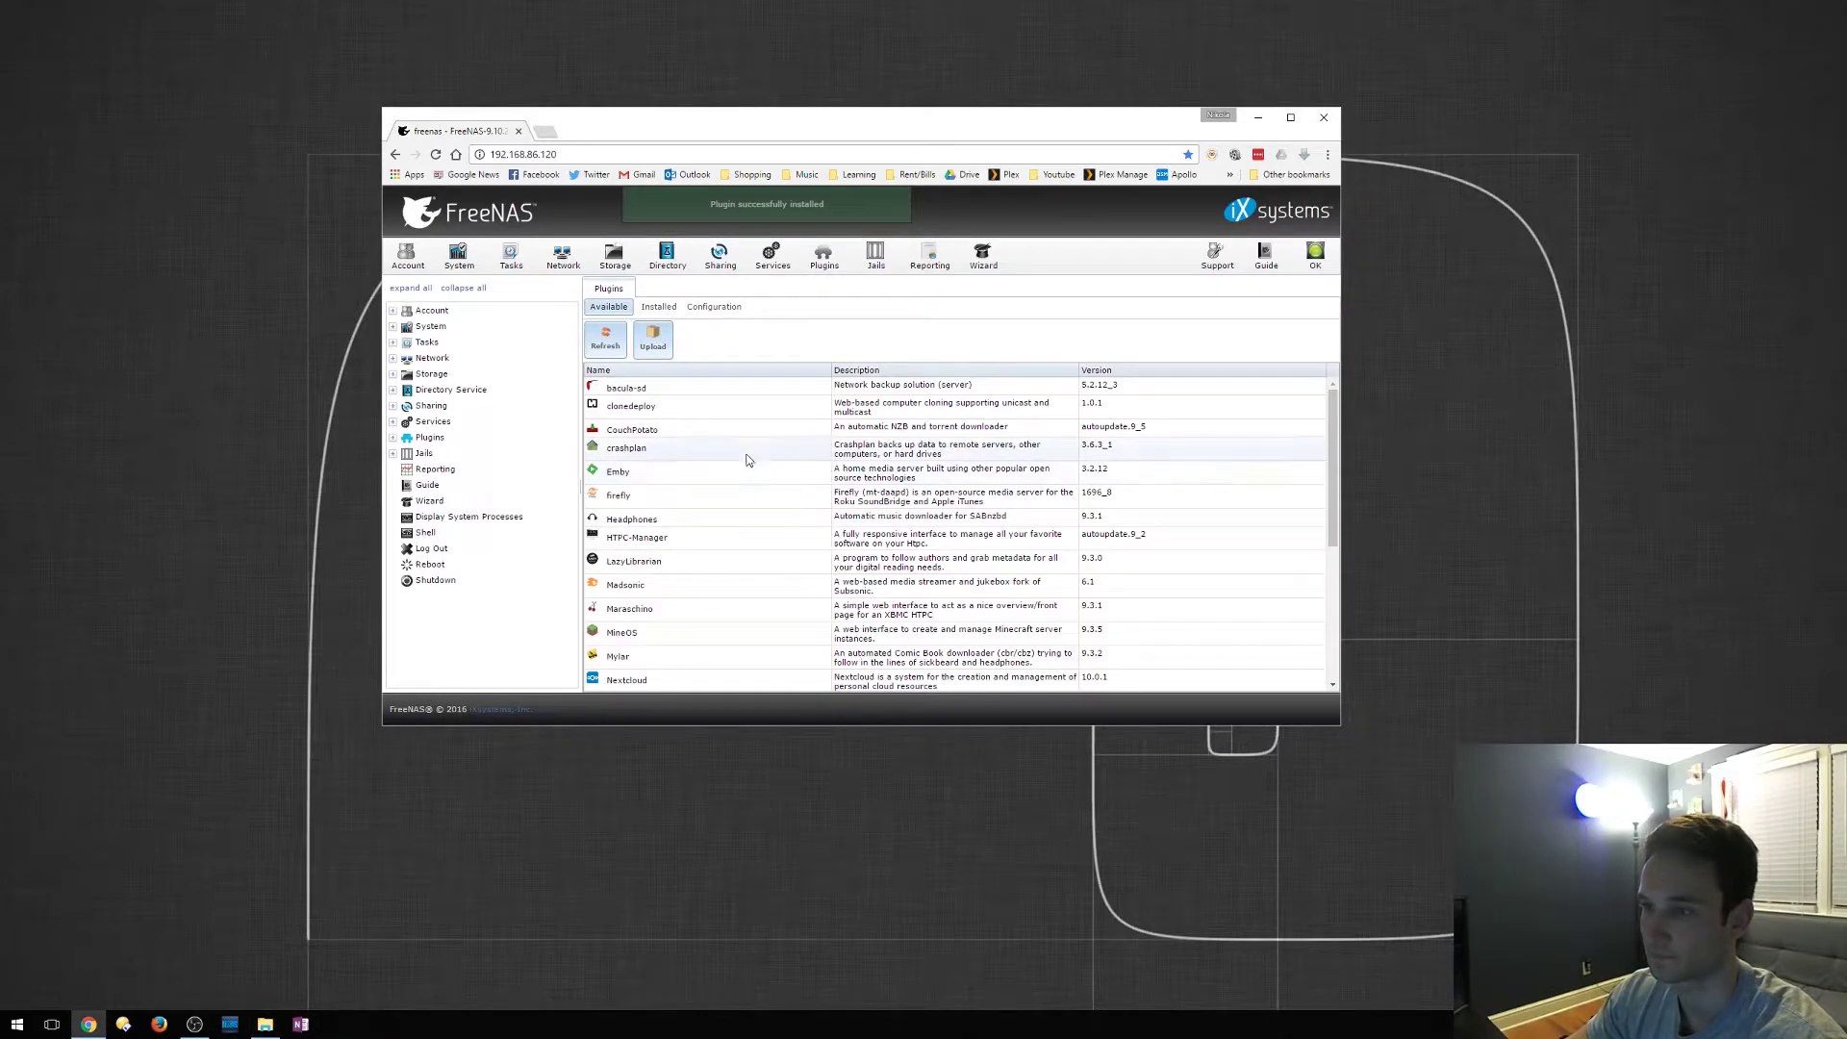
scroll(733, 458, down, 3)
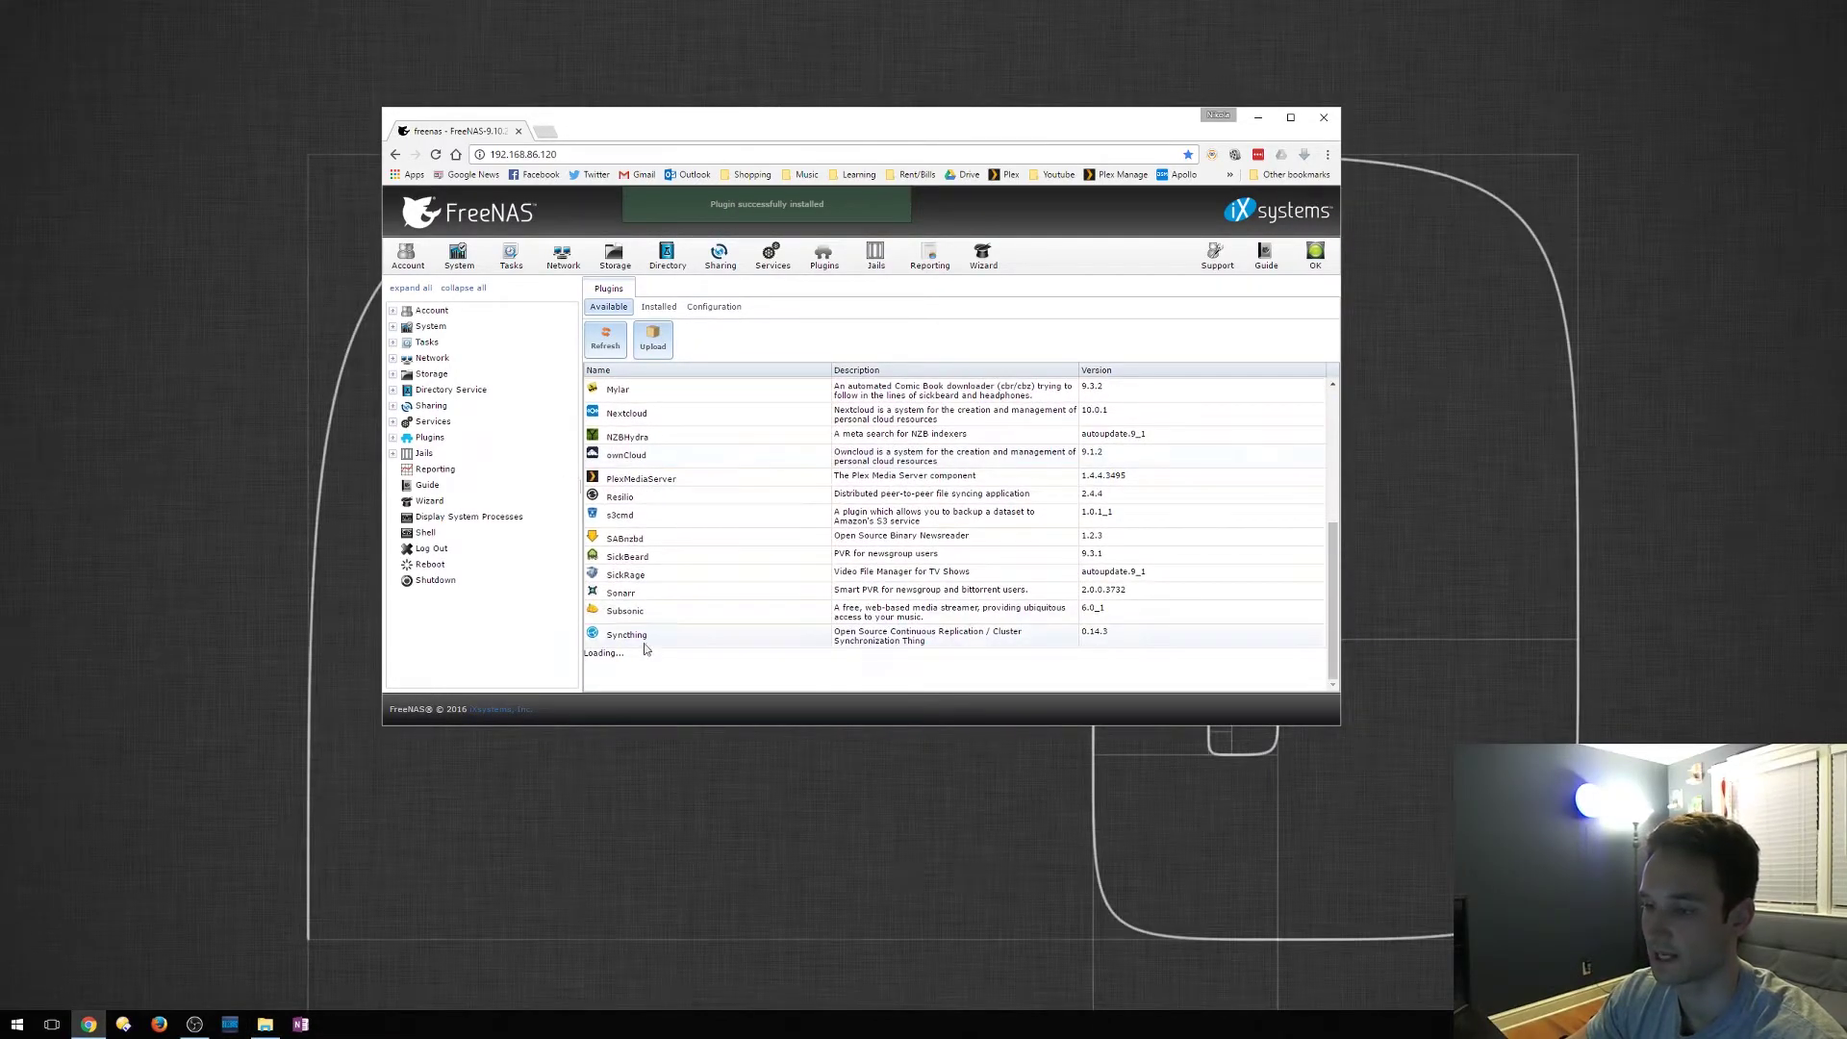
scroll(670, 655, up, 3)
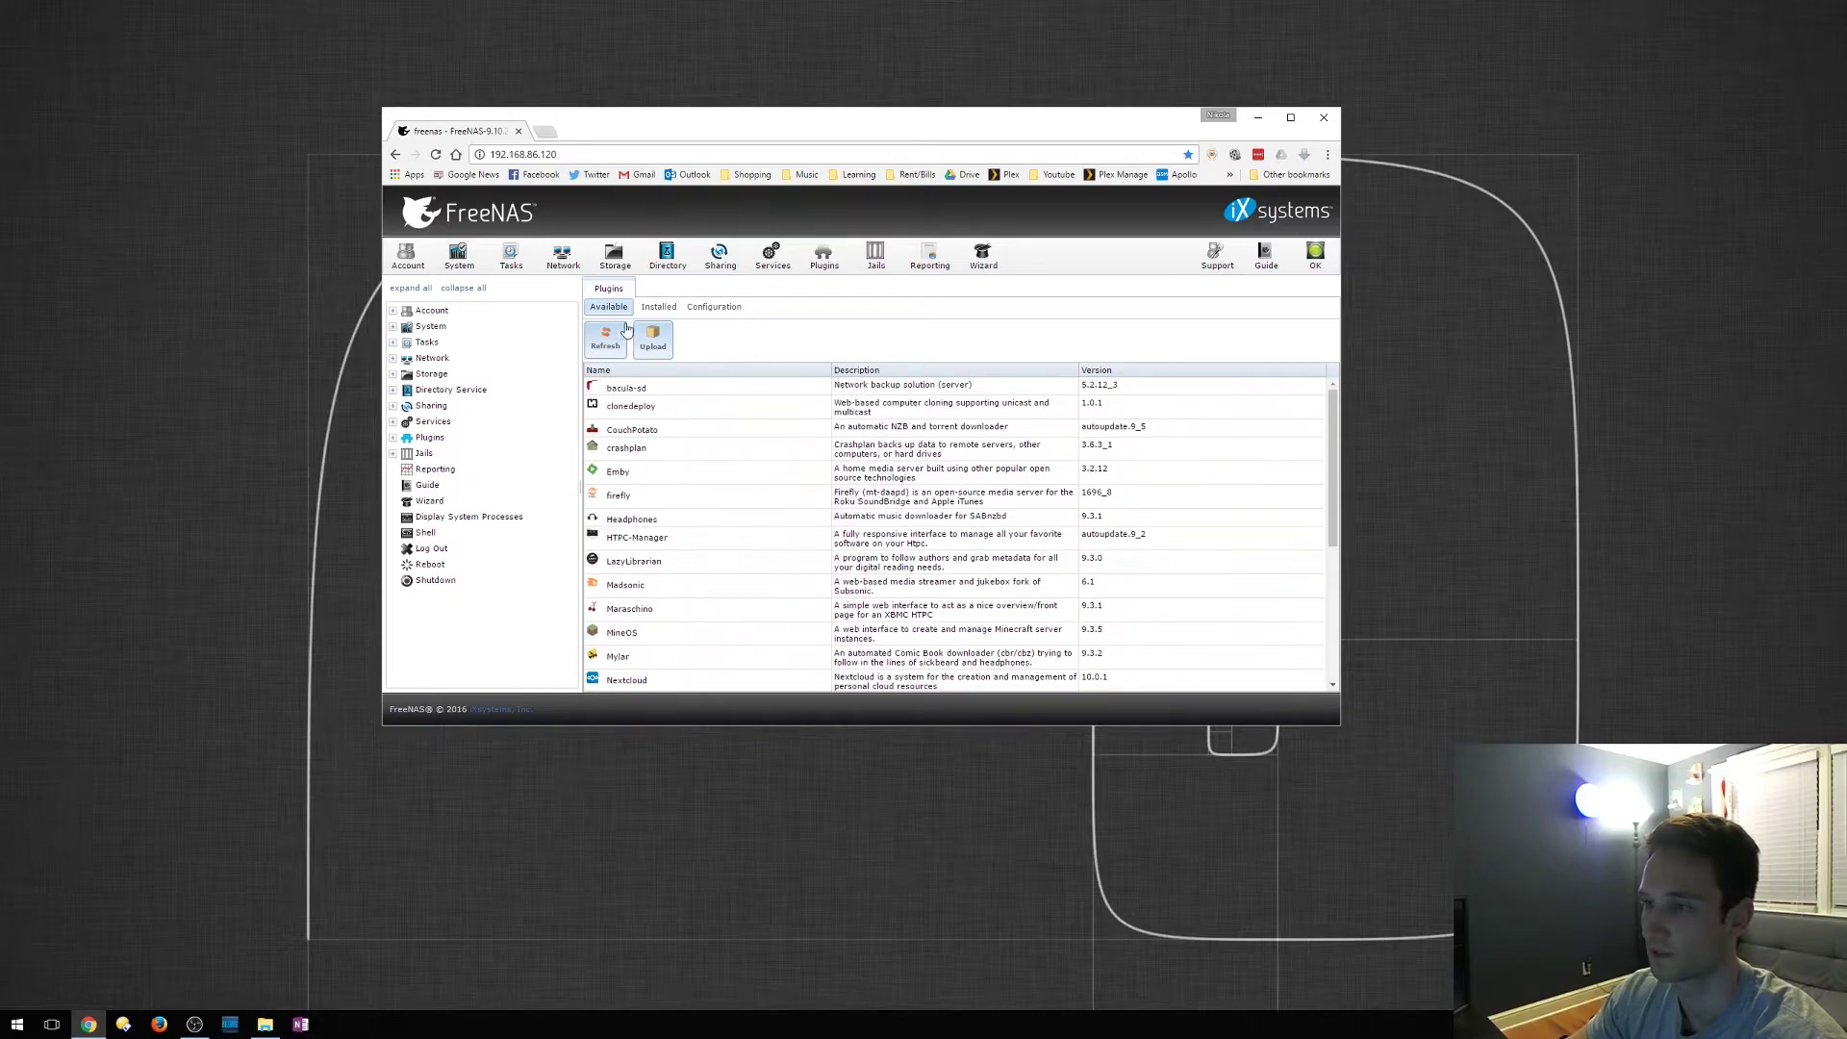
click(660, 308)
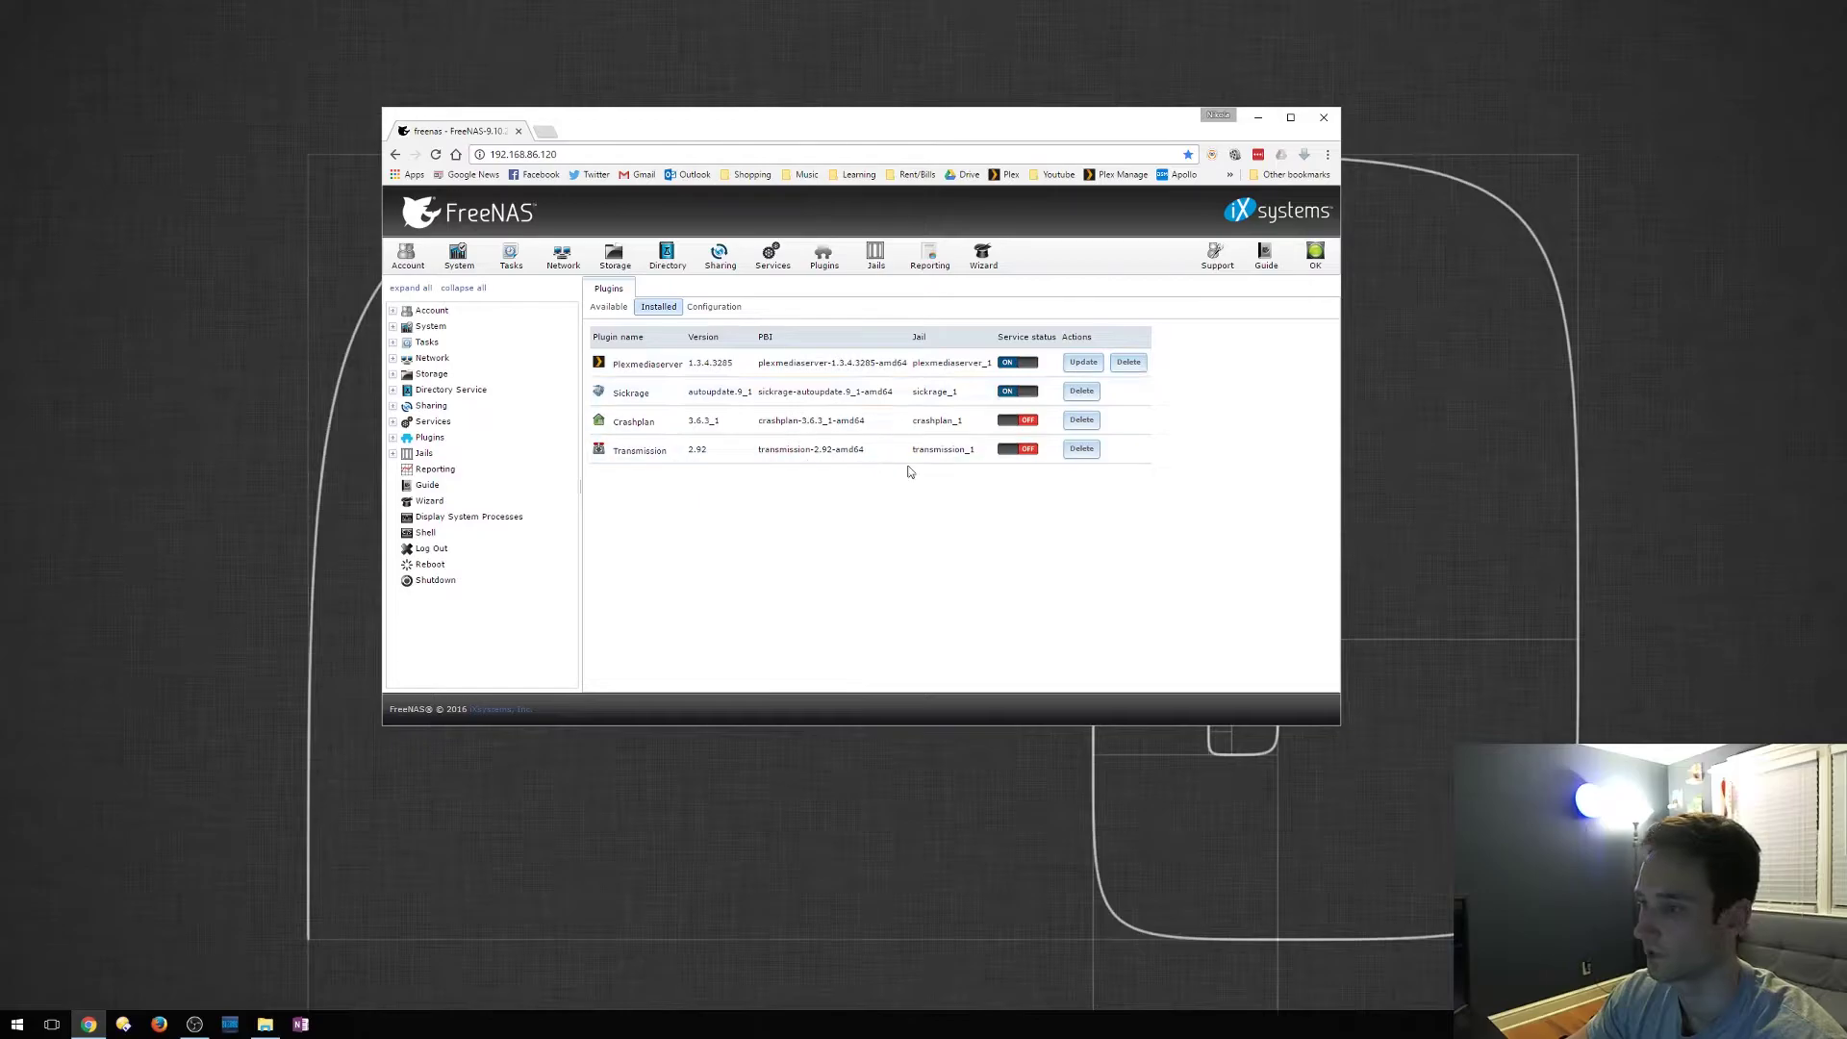
click(1021, 452)
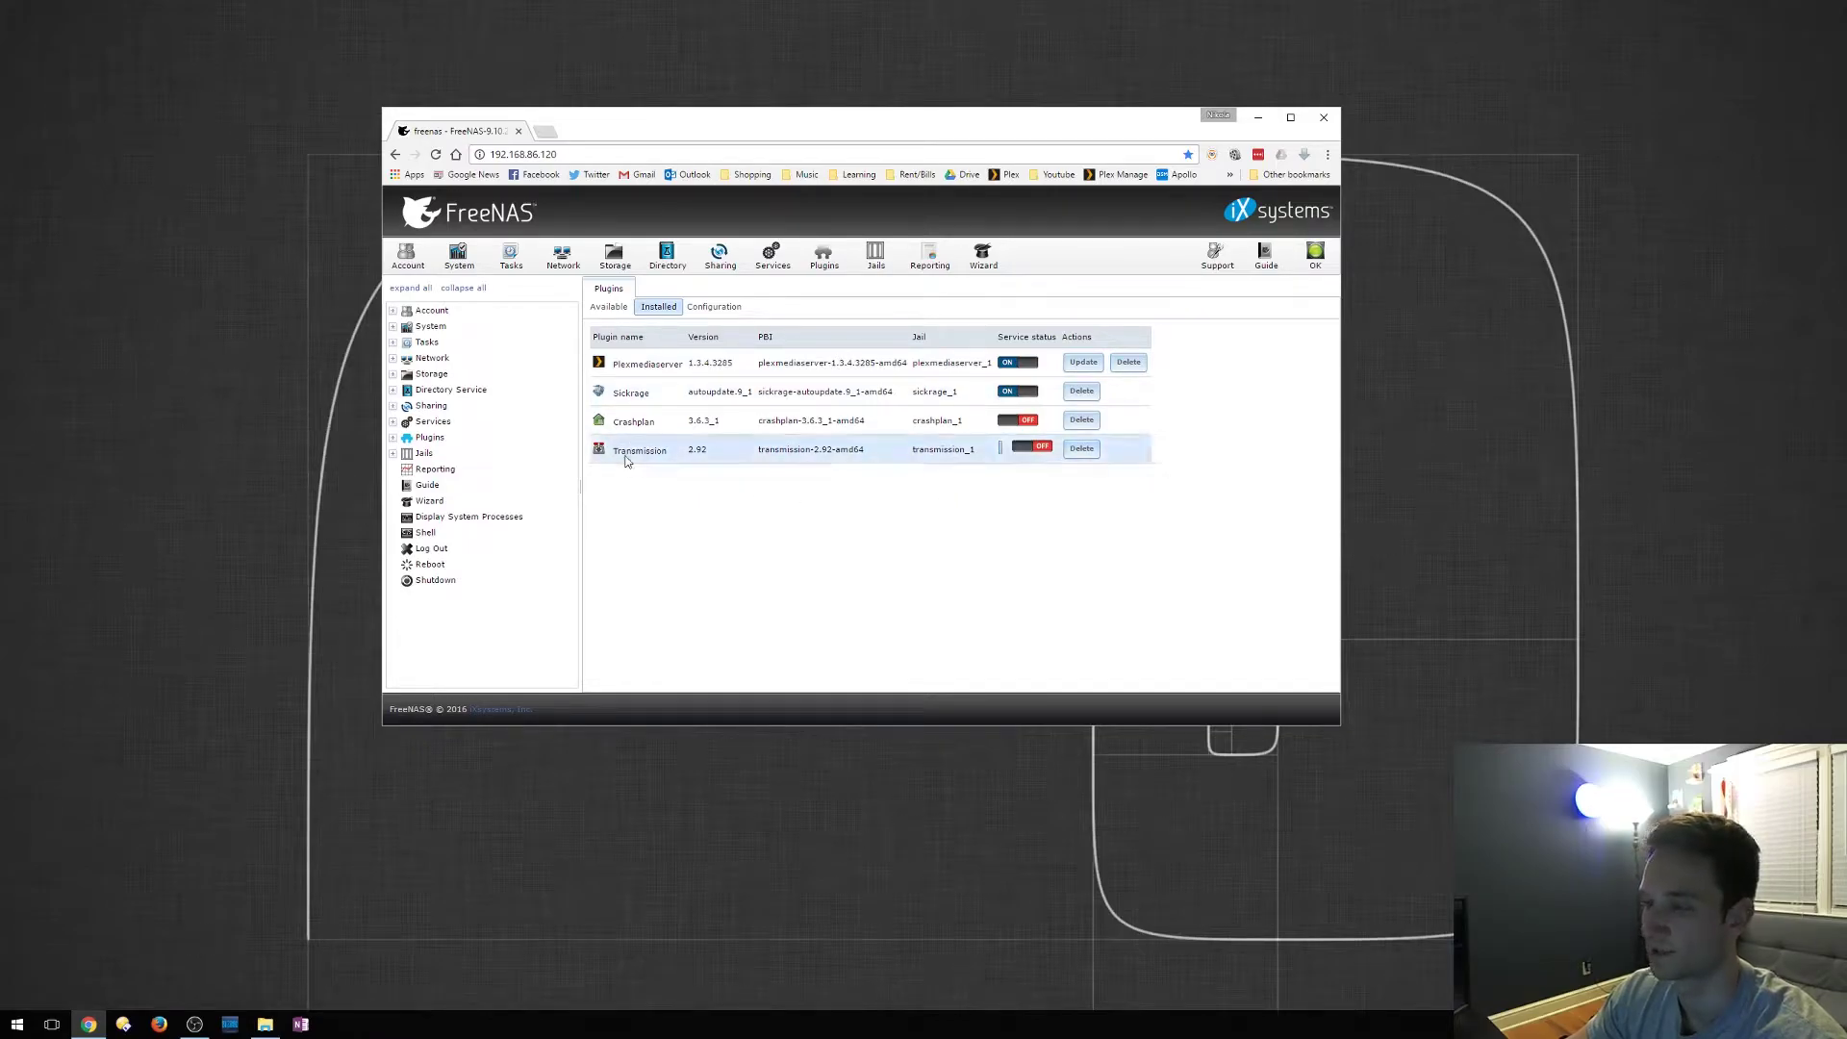
drag(686, 450, 713, 451)
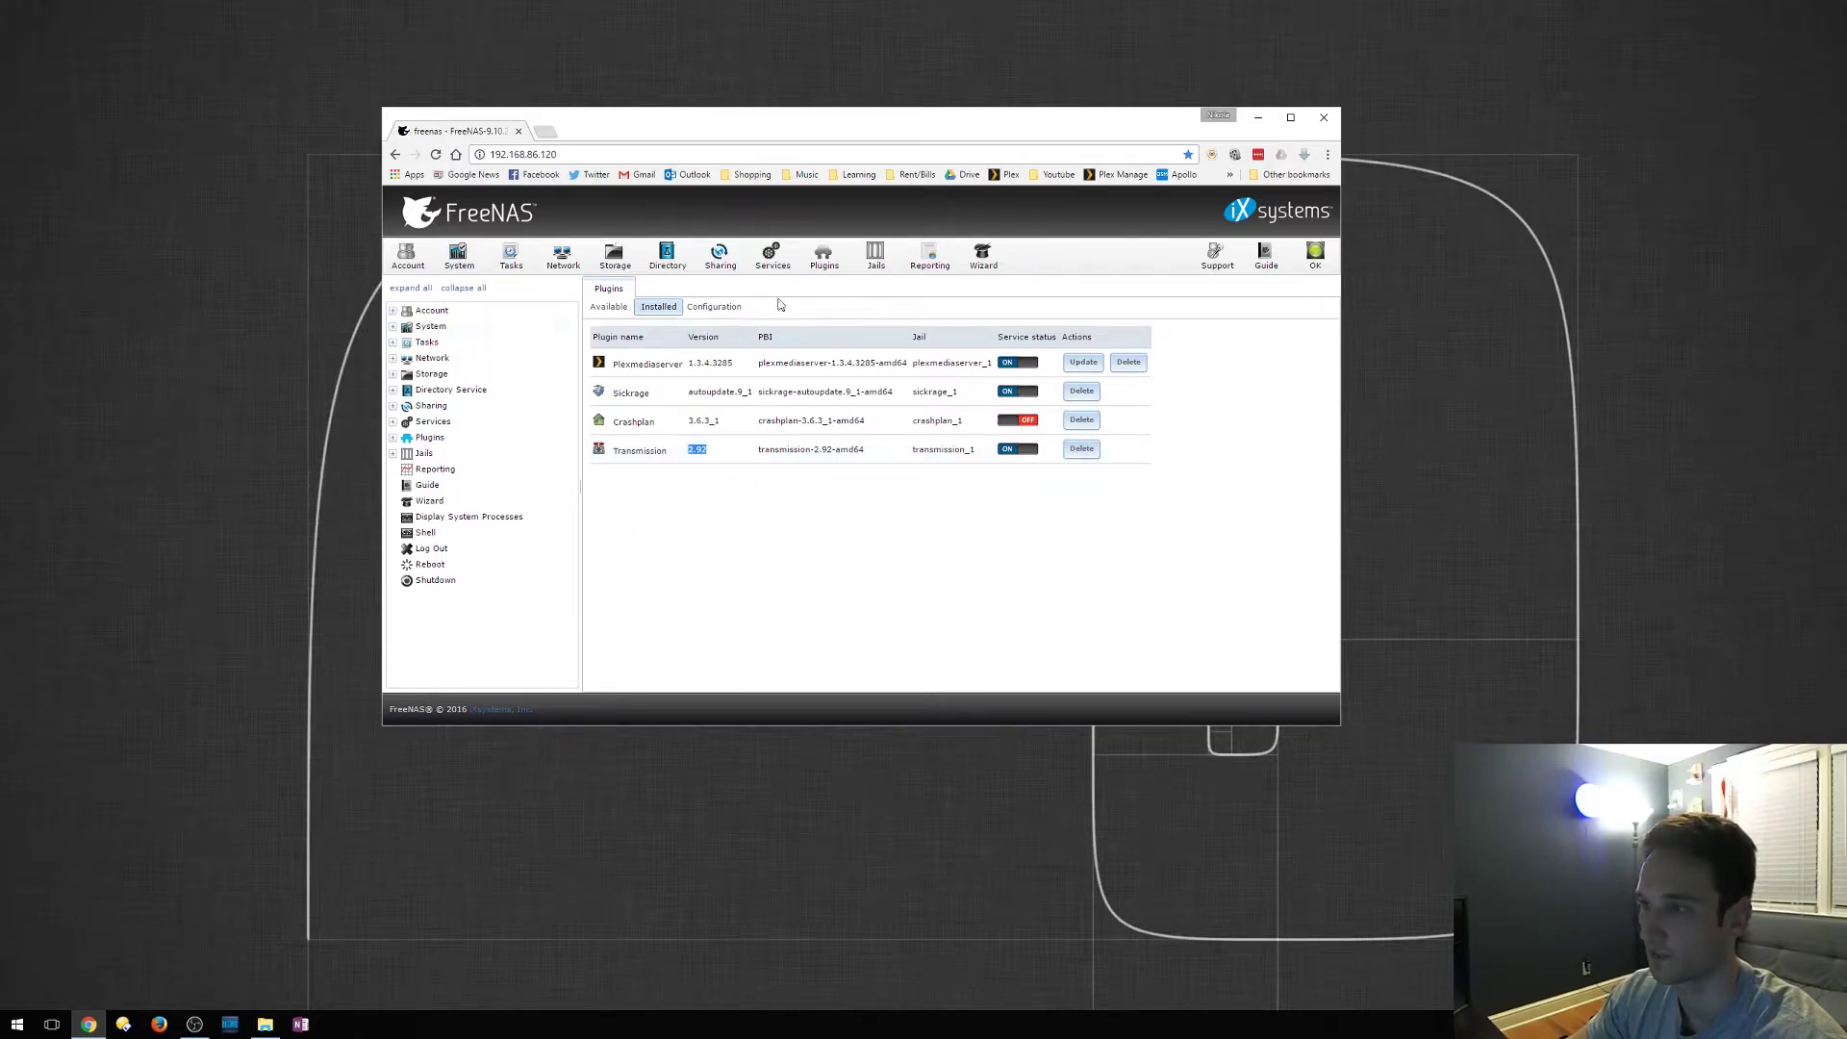
- Open the Jails list and select the transmission_1 jail
click(877, 260)
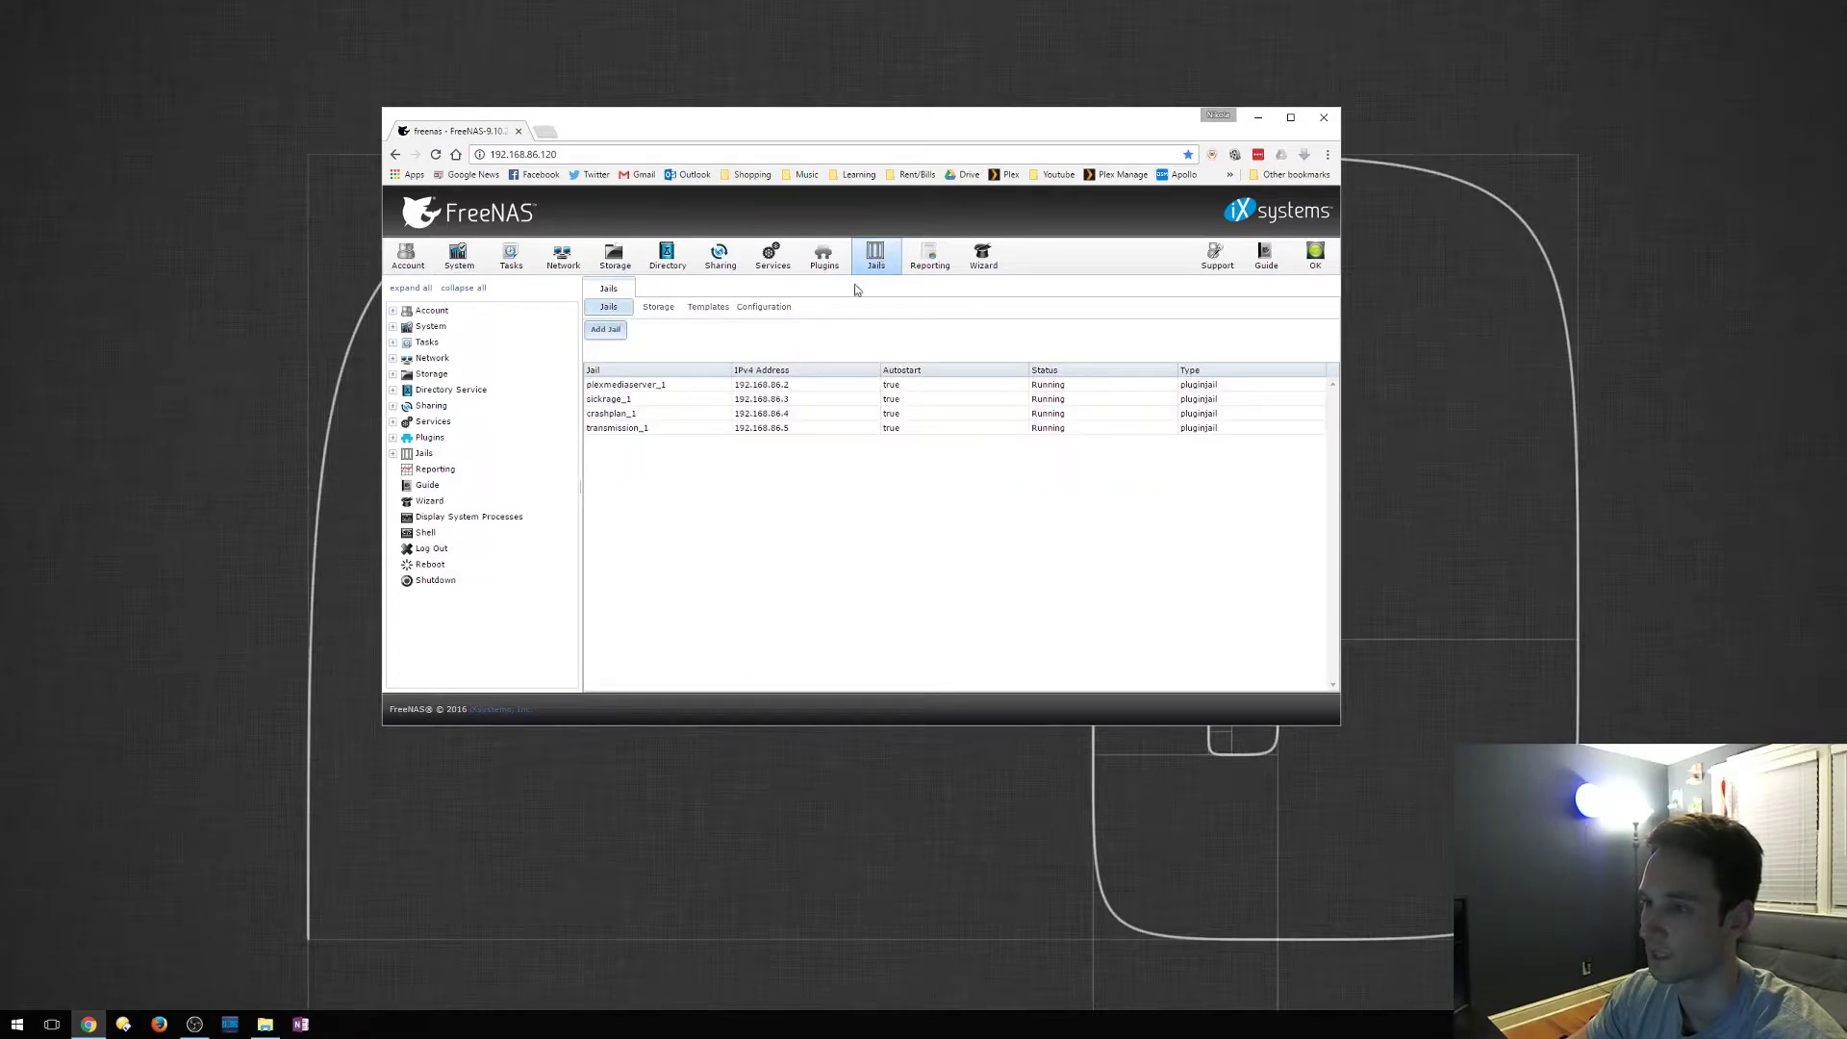
click(661, 431)
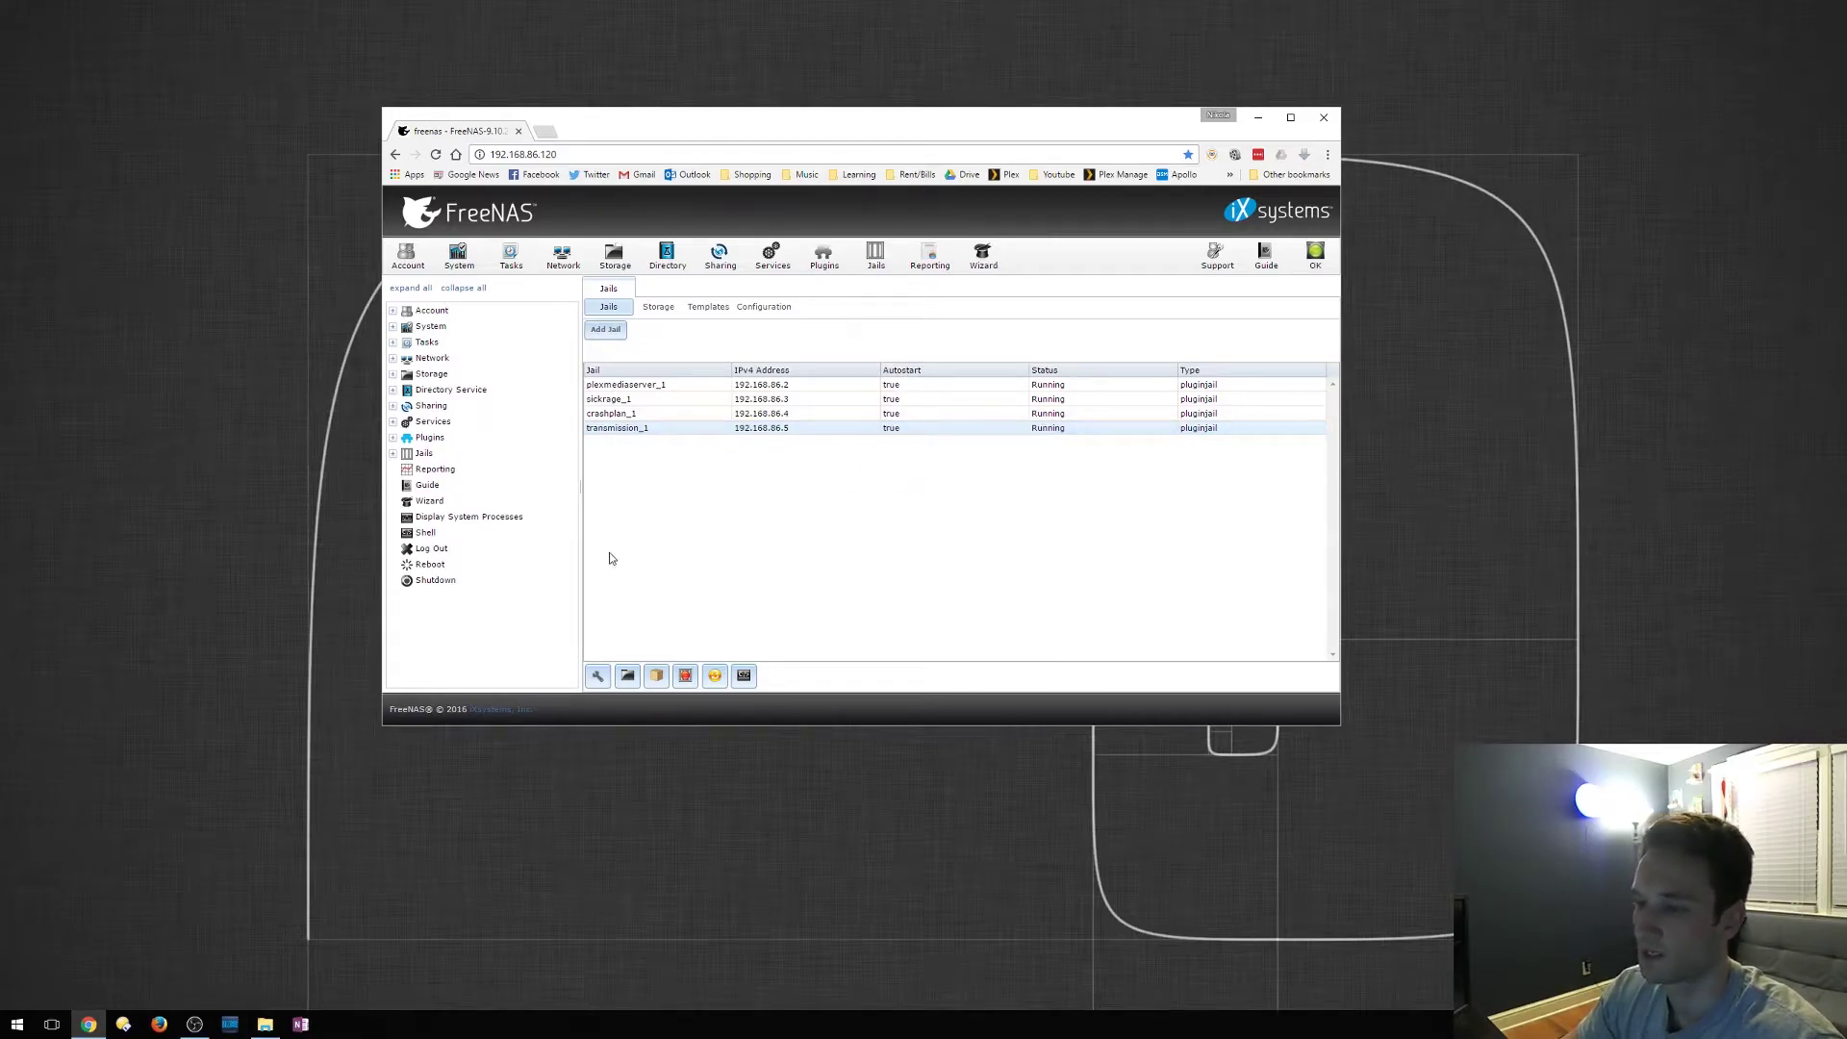
- Start adding storage to transmission_1 with source /mnt/Data/Transmission
click(628, 676)
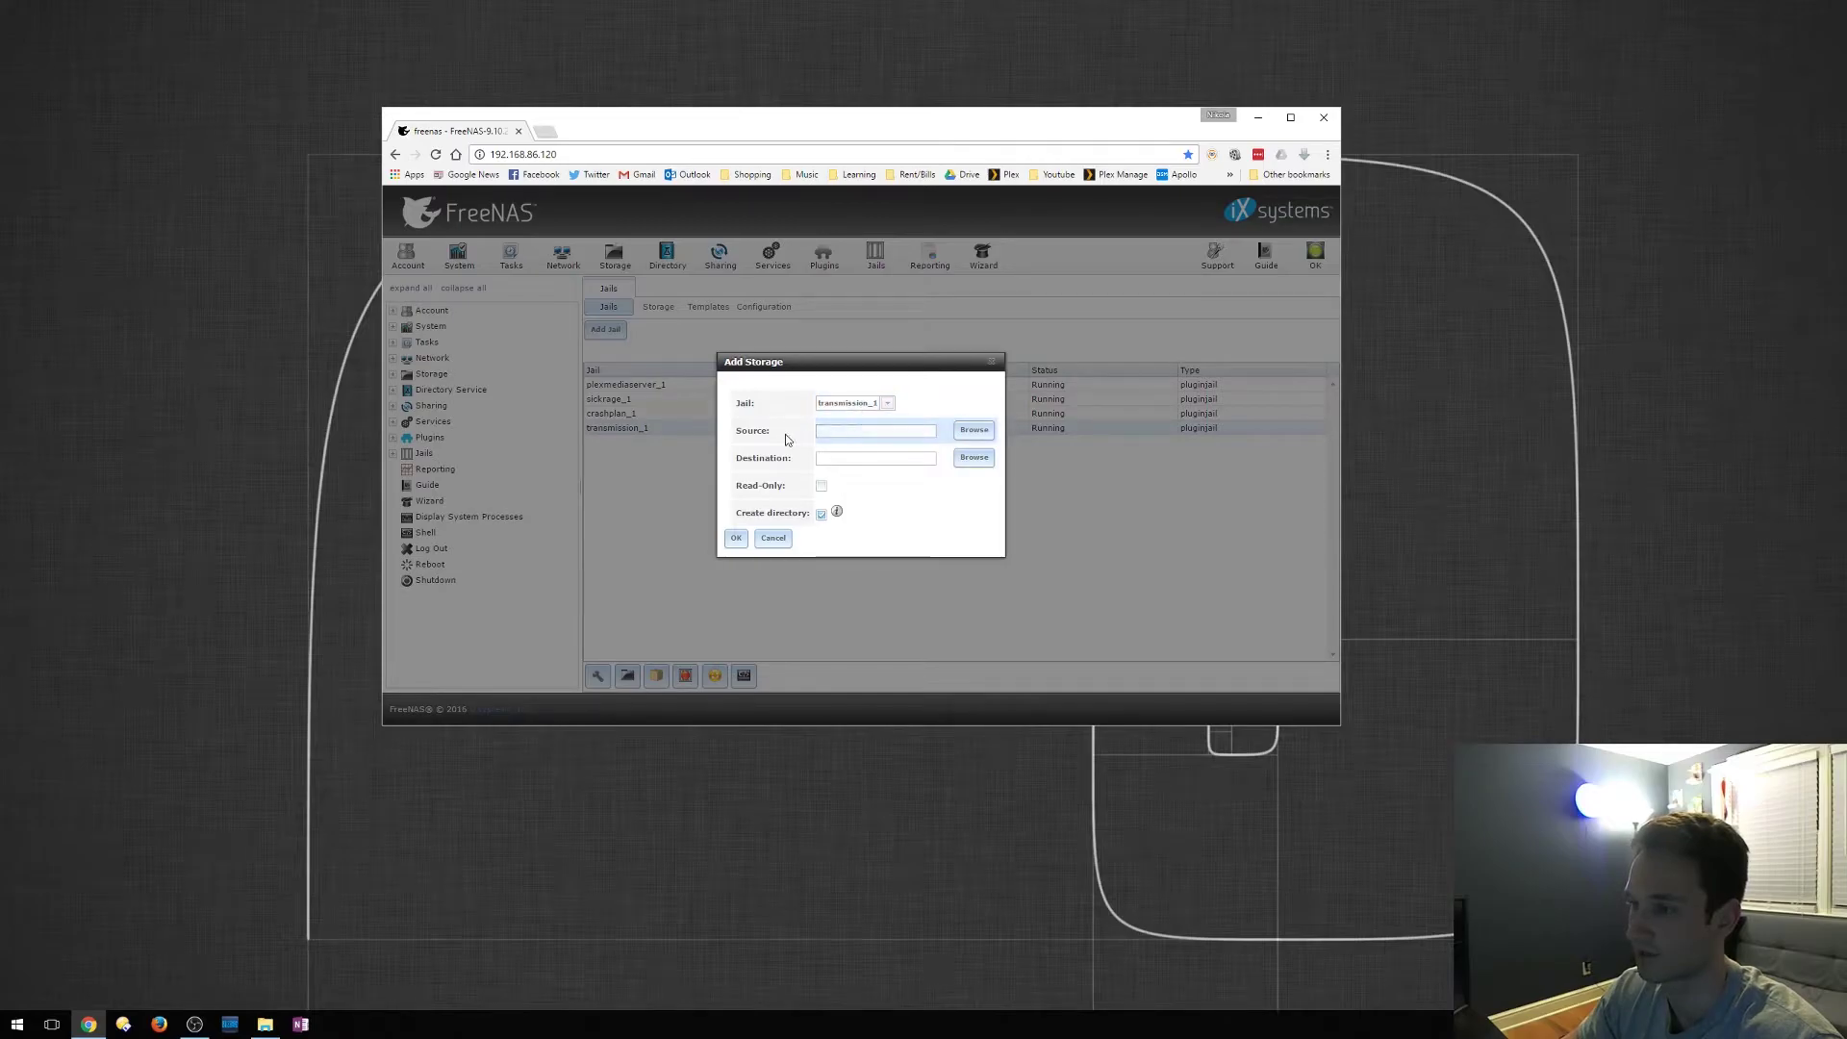
click(972, 435)
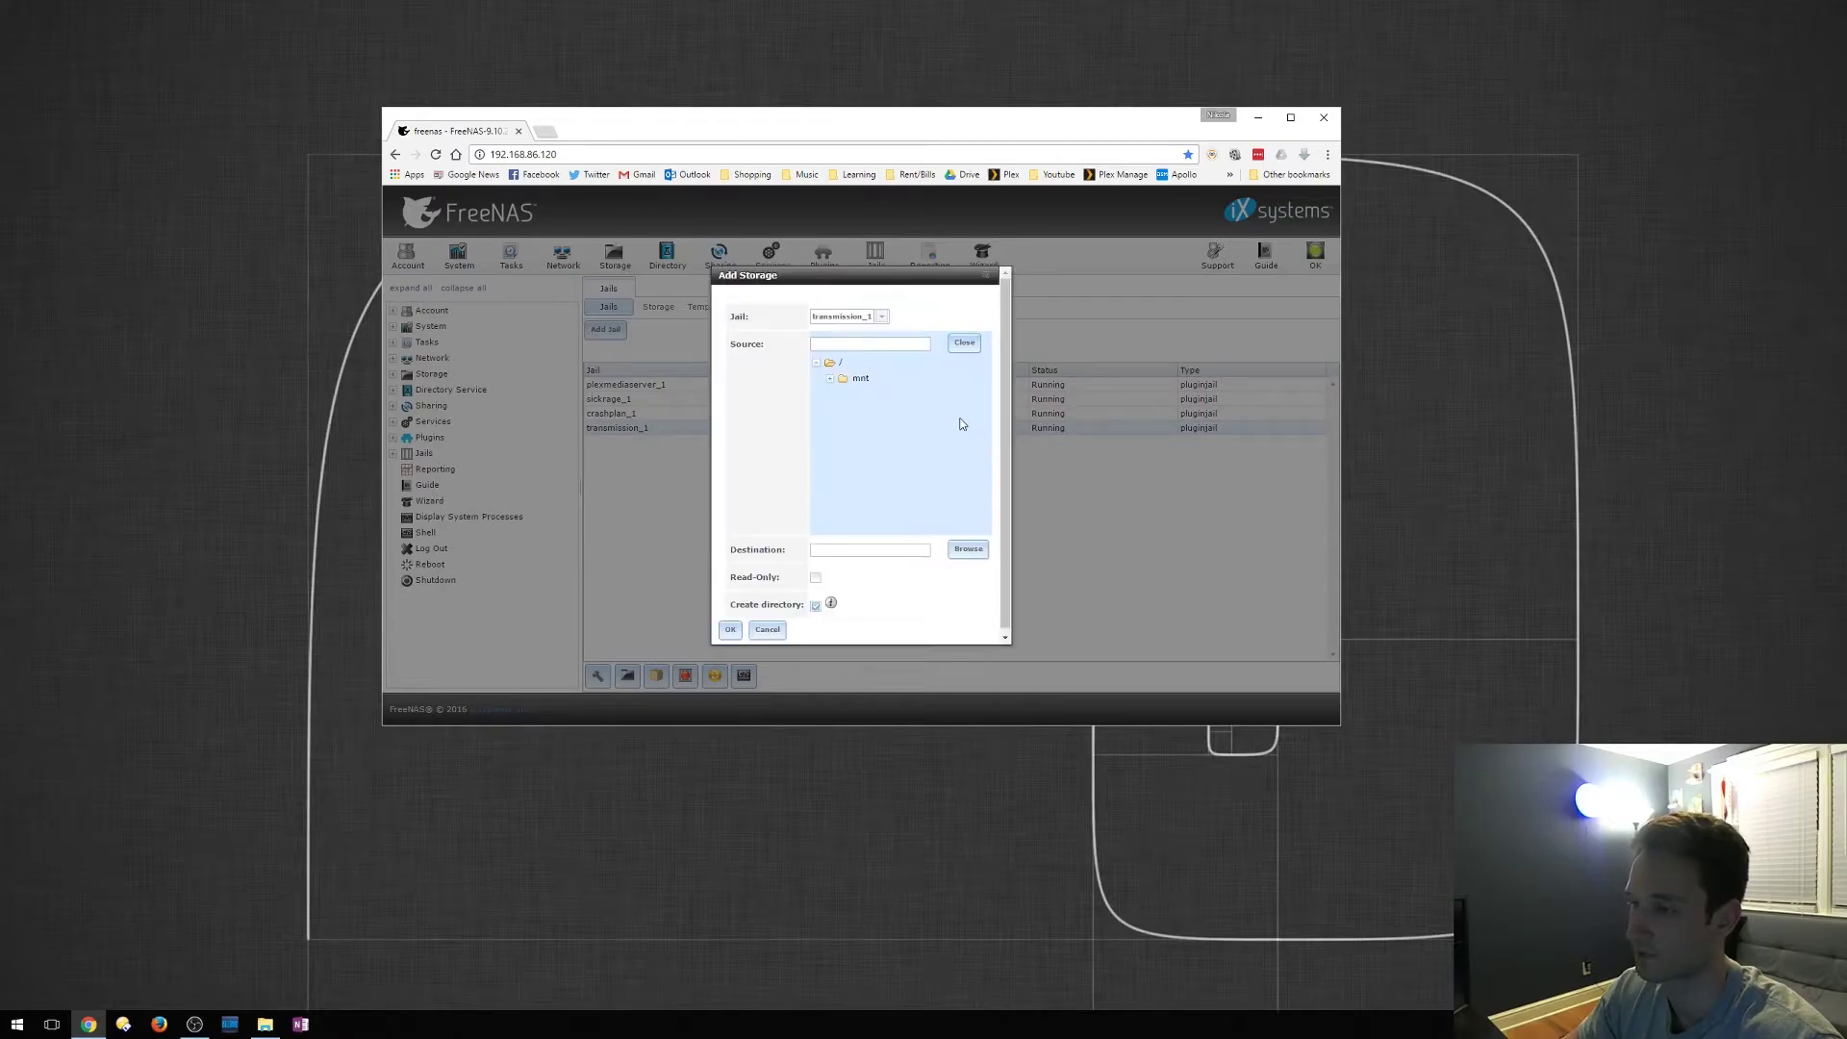
click(831, 378)
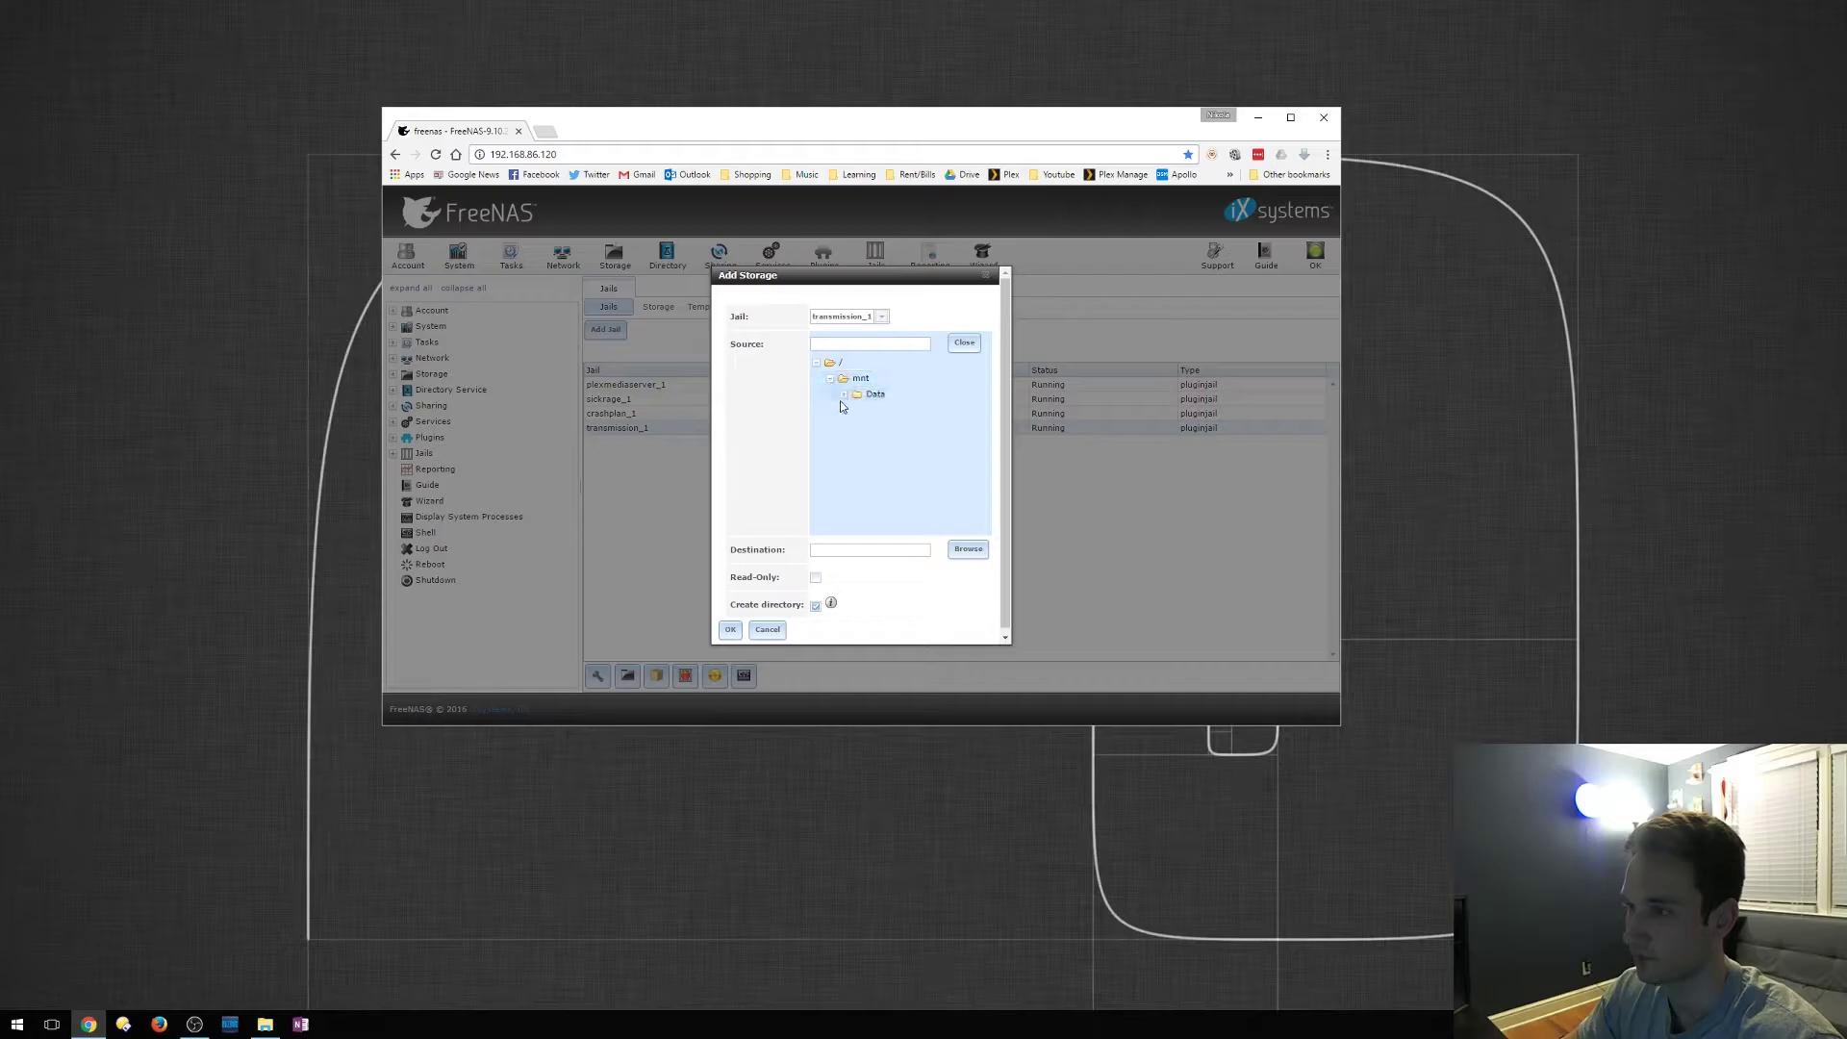
click(843, 394)
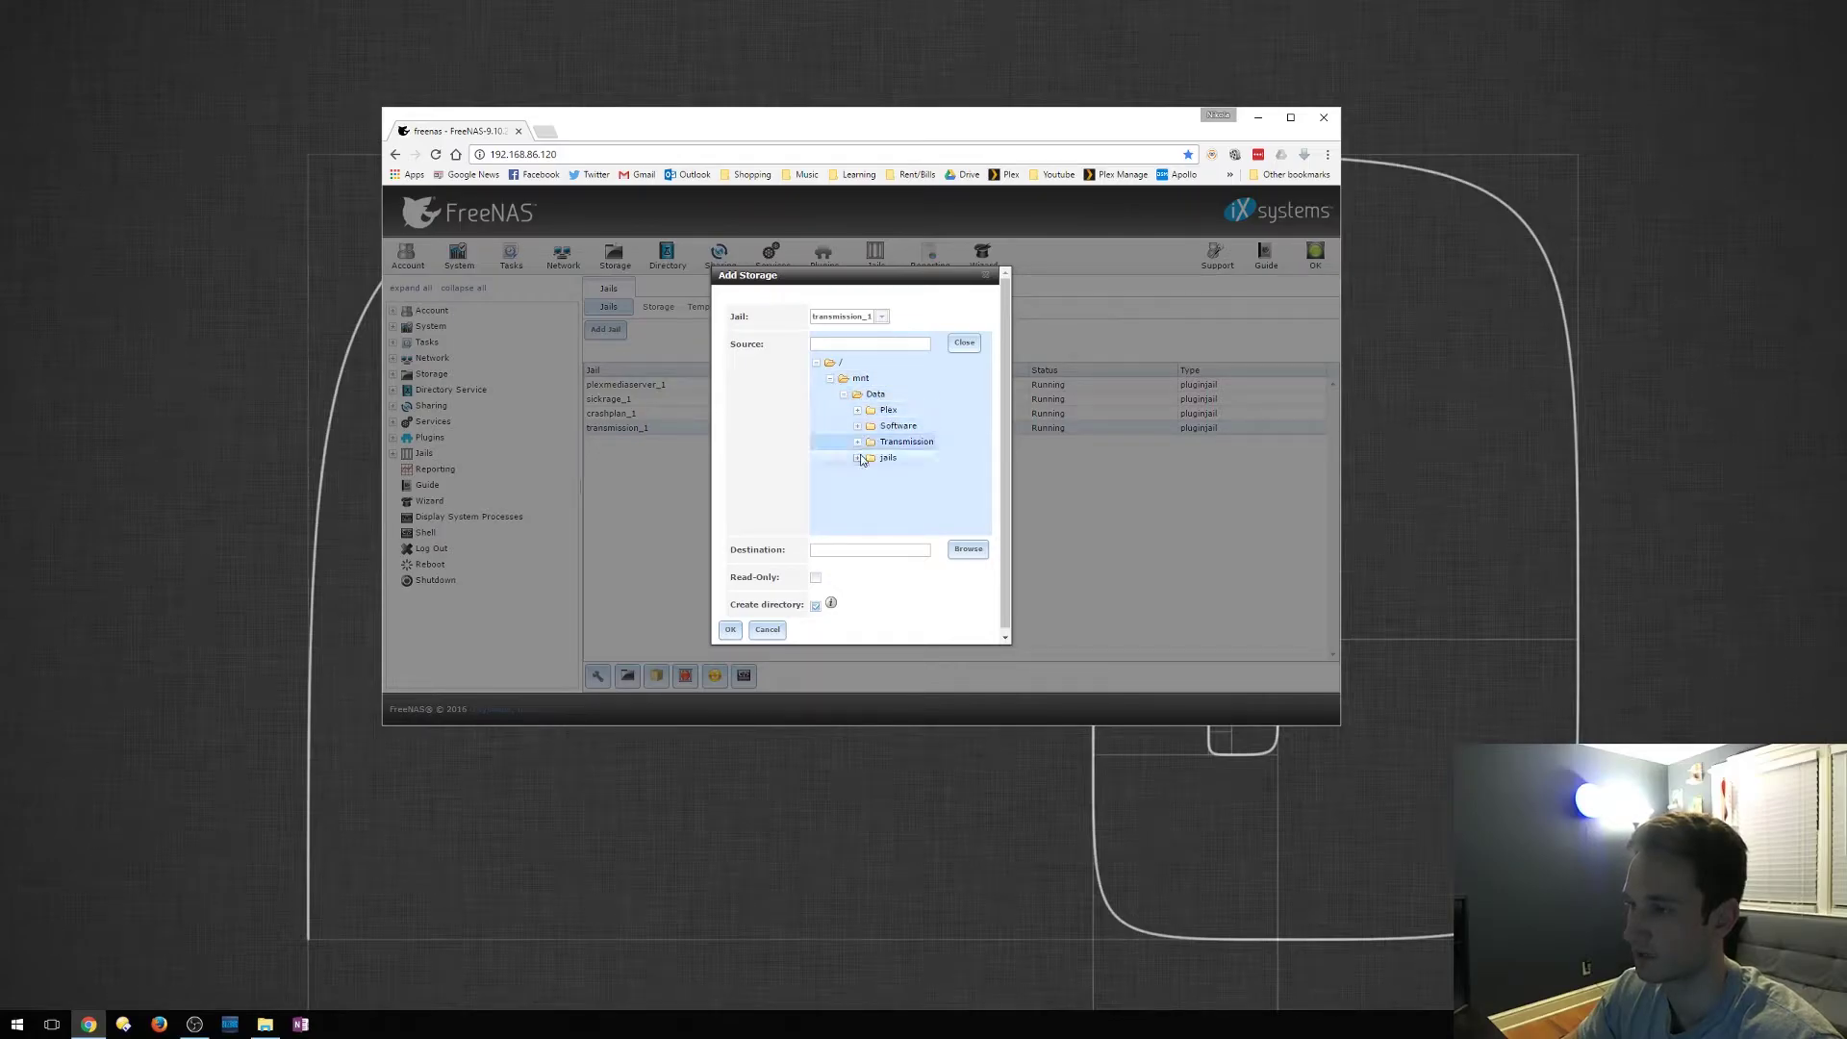
click(859, 446)
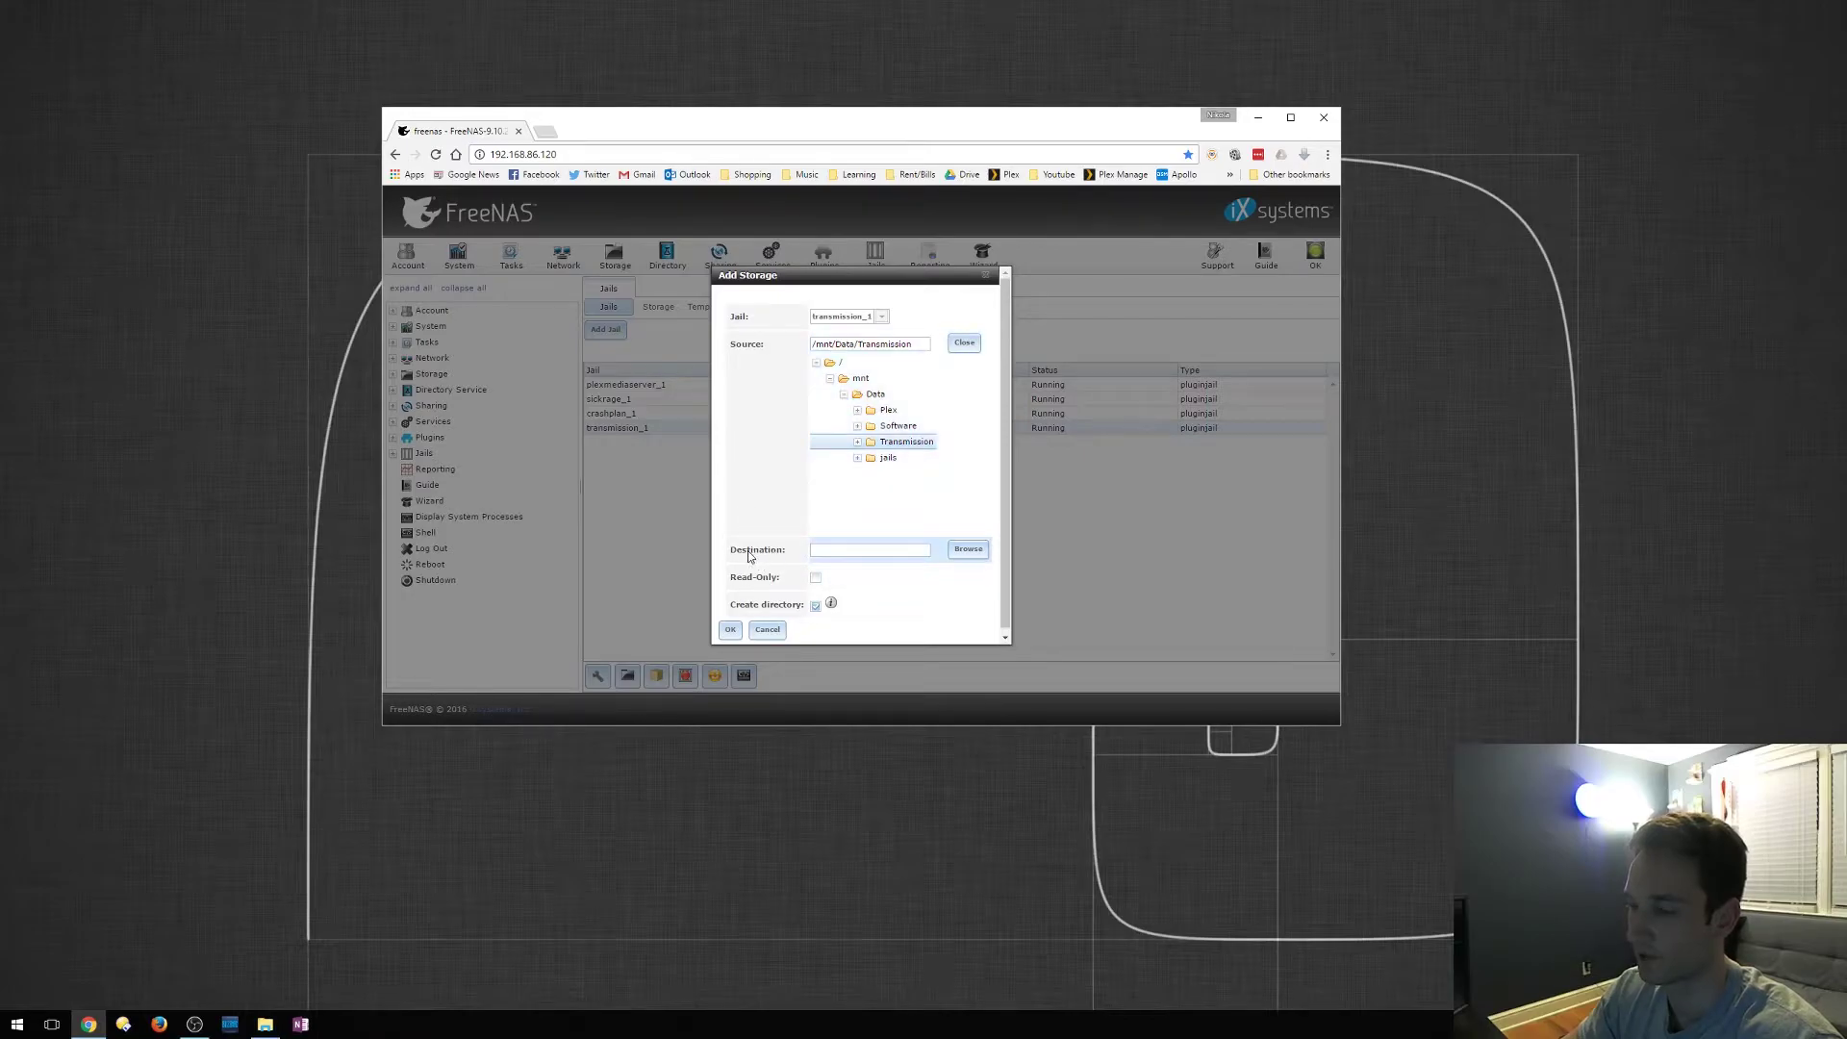
- Set the storage destination to /media inside the jail and confirm the mount
click(968, 550)
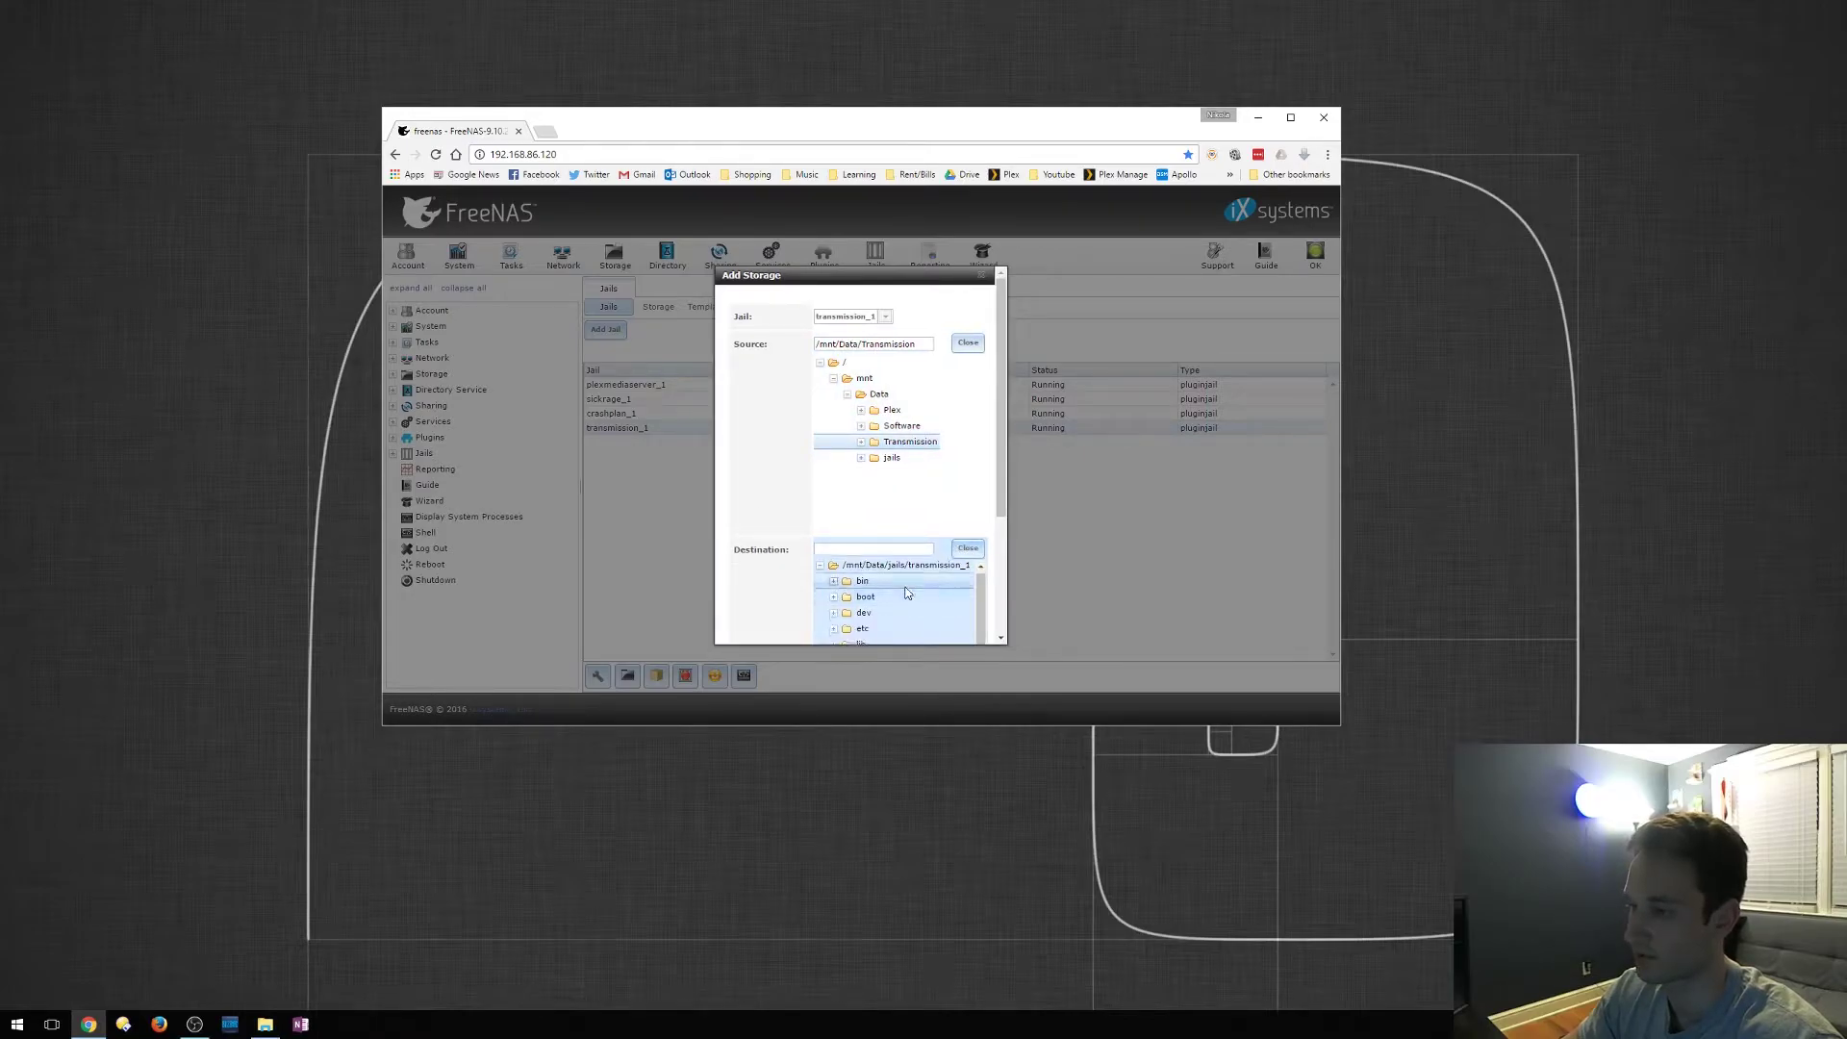
scroll(991, 617, down, 2)
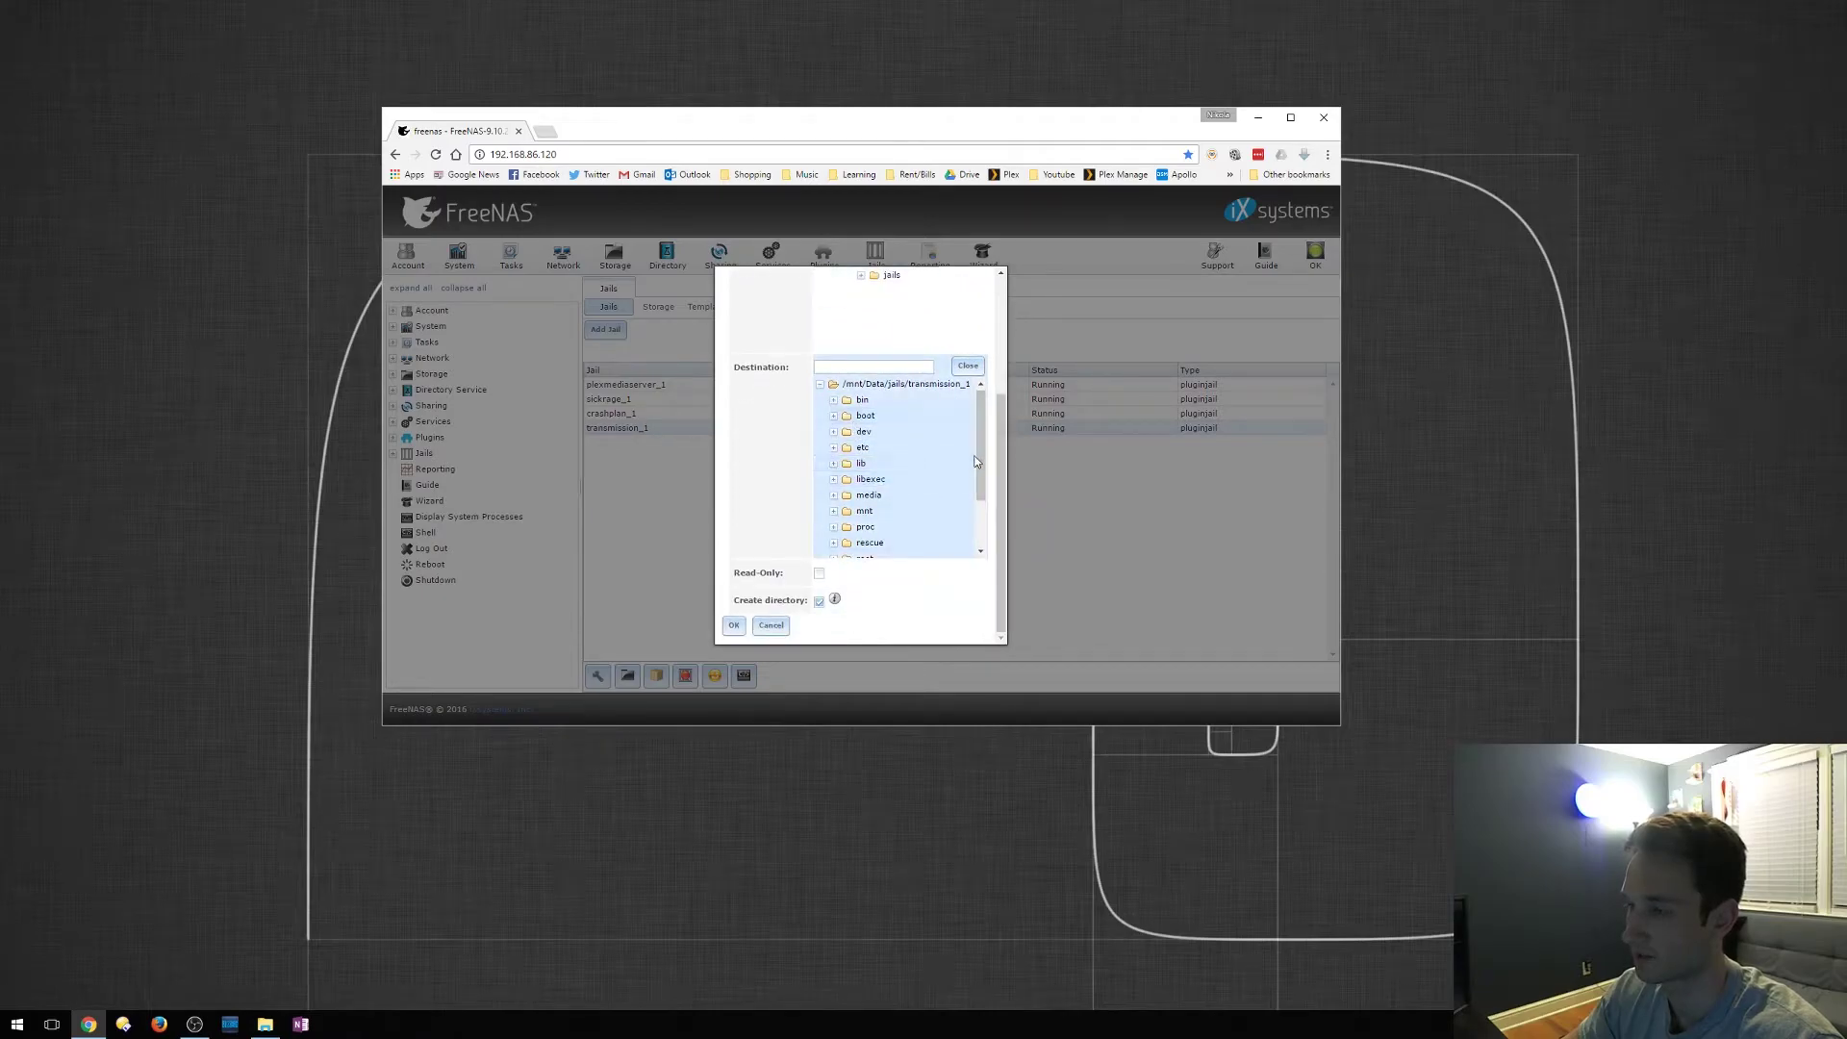
click(970, 494)
scroll(979, 488, down, 1)
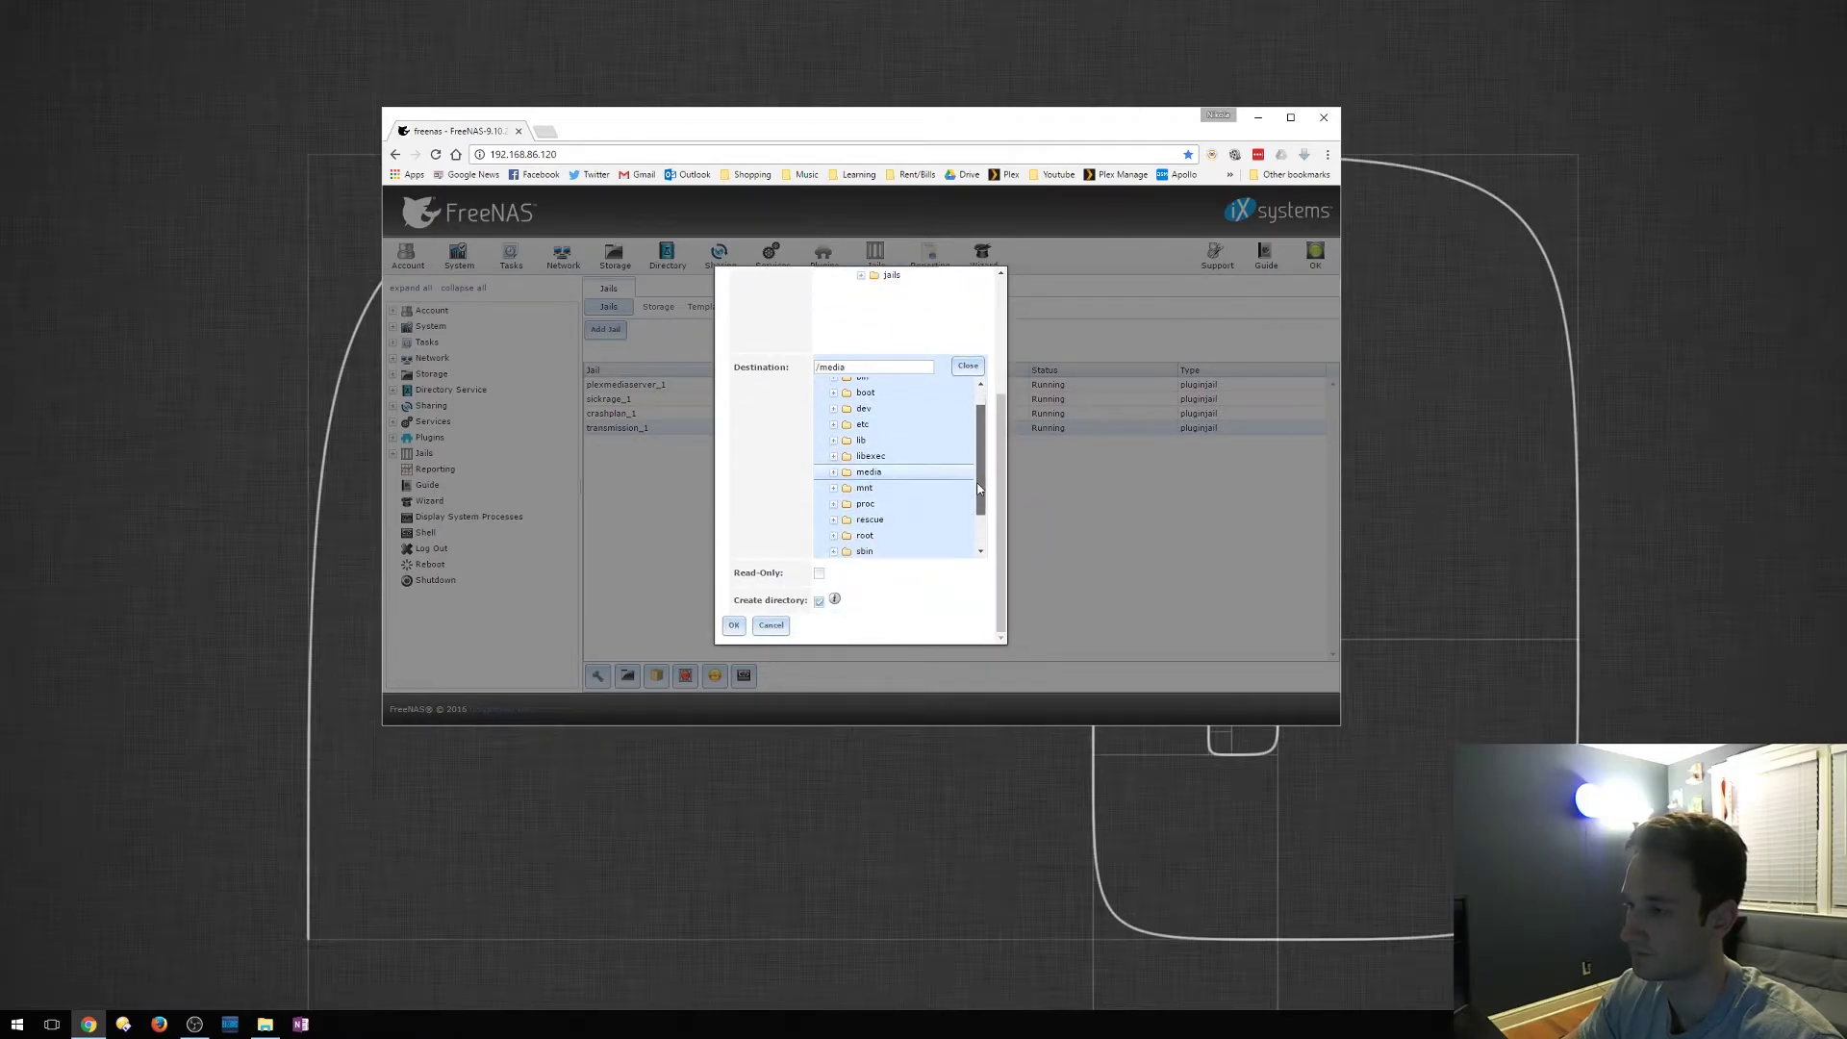
scroll(981, 457, up, 1)
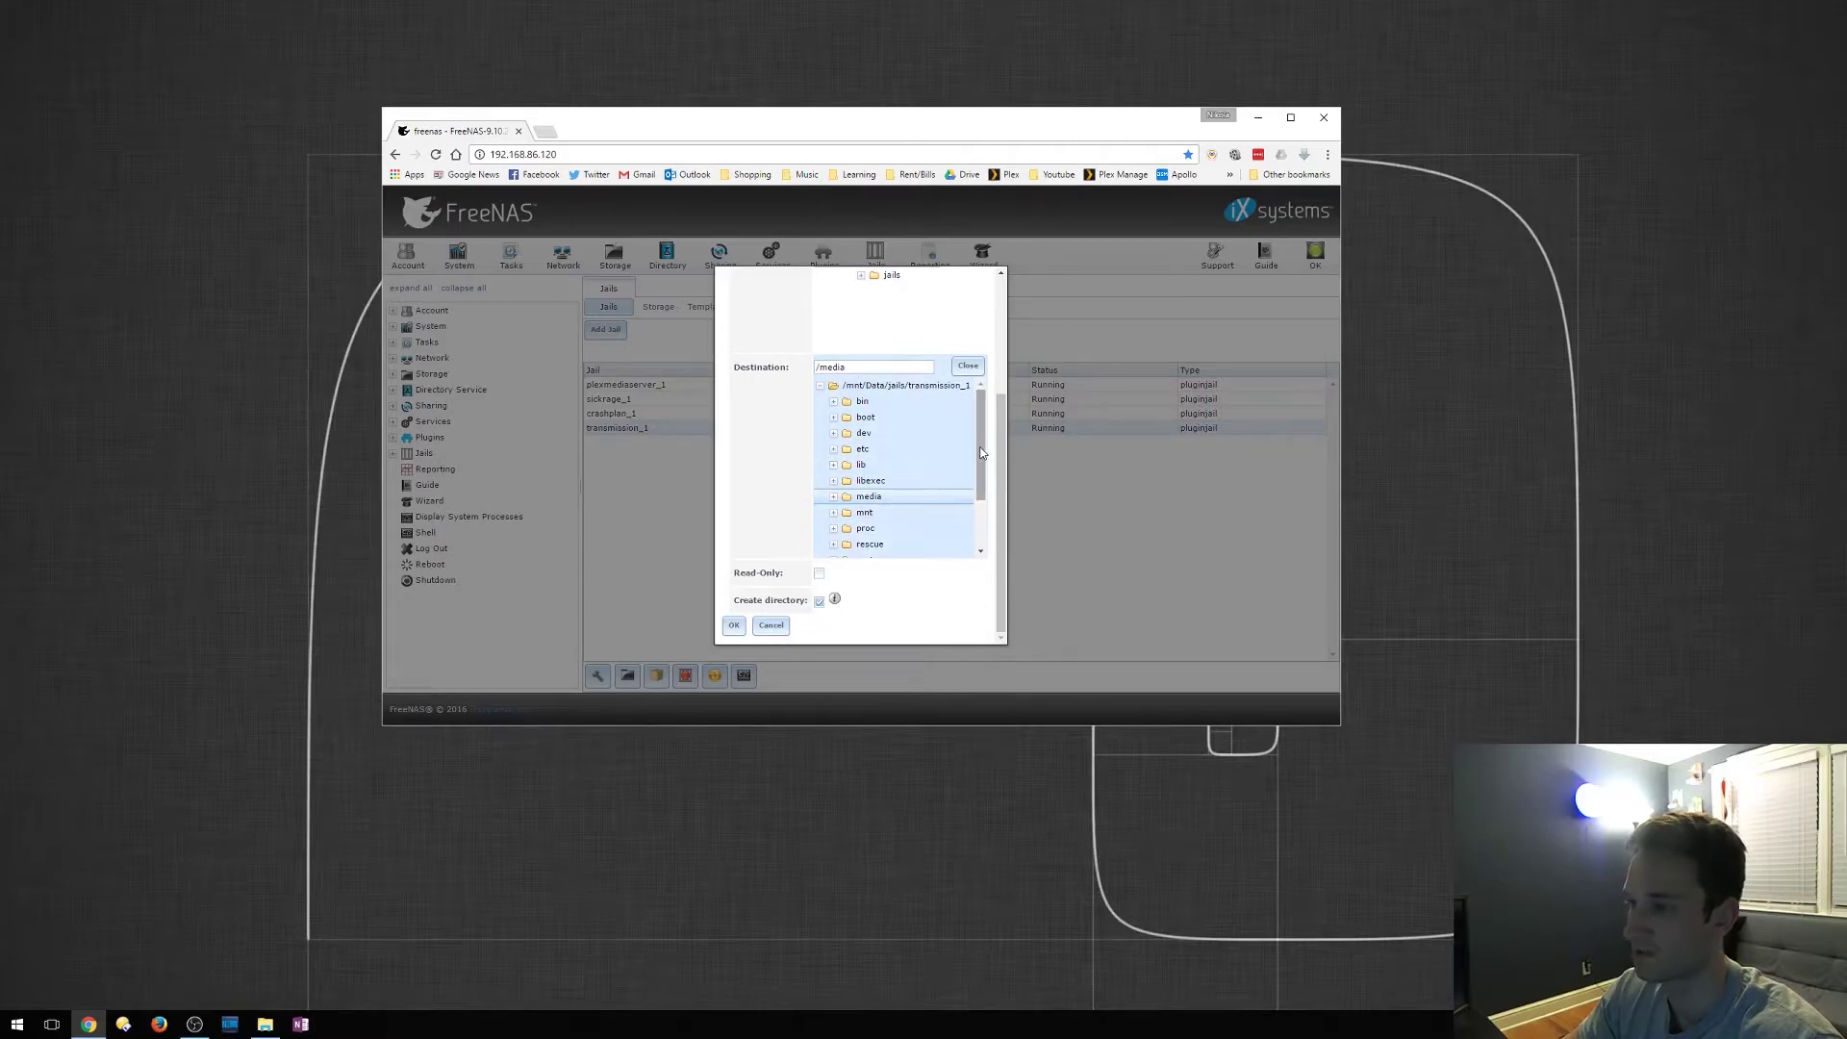
scroll(981, 452, down, 1)
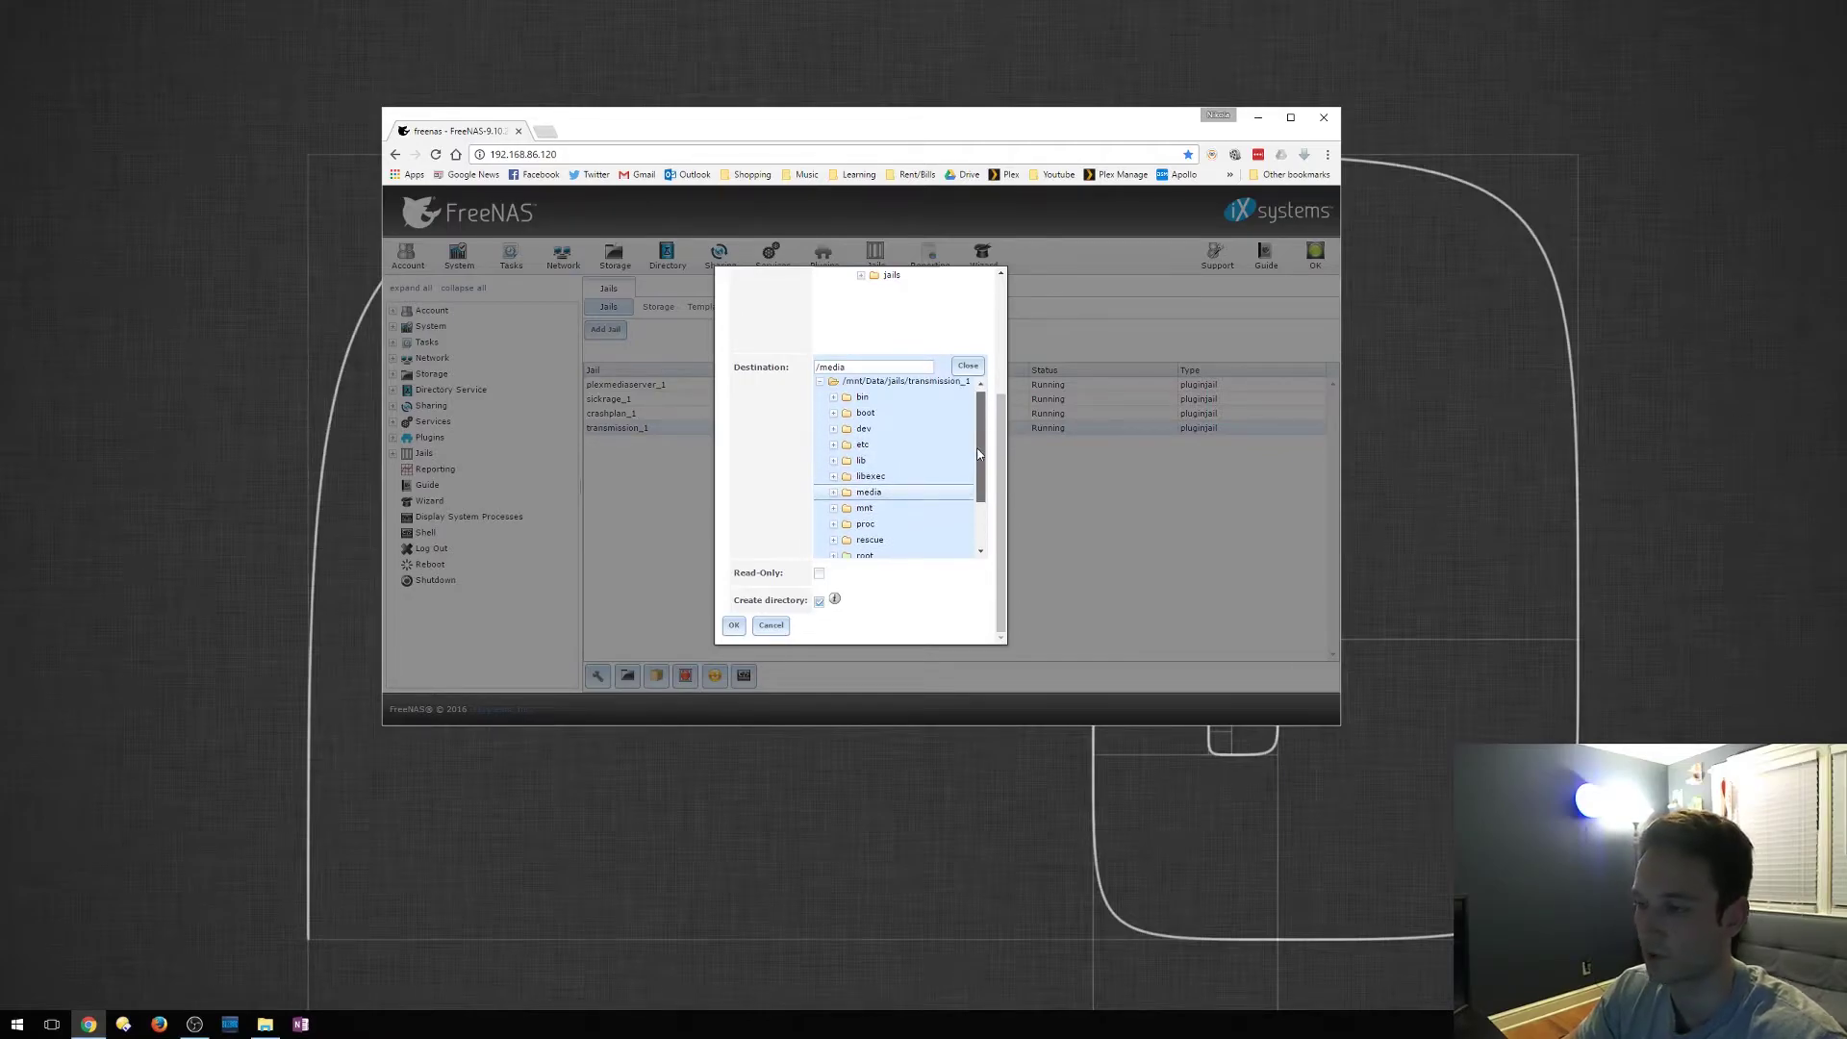
scroll(978, 452, up, 1)
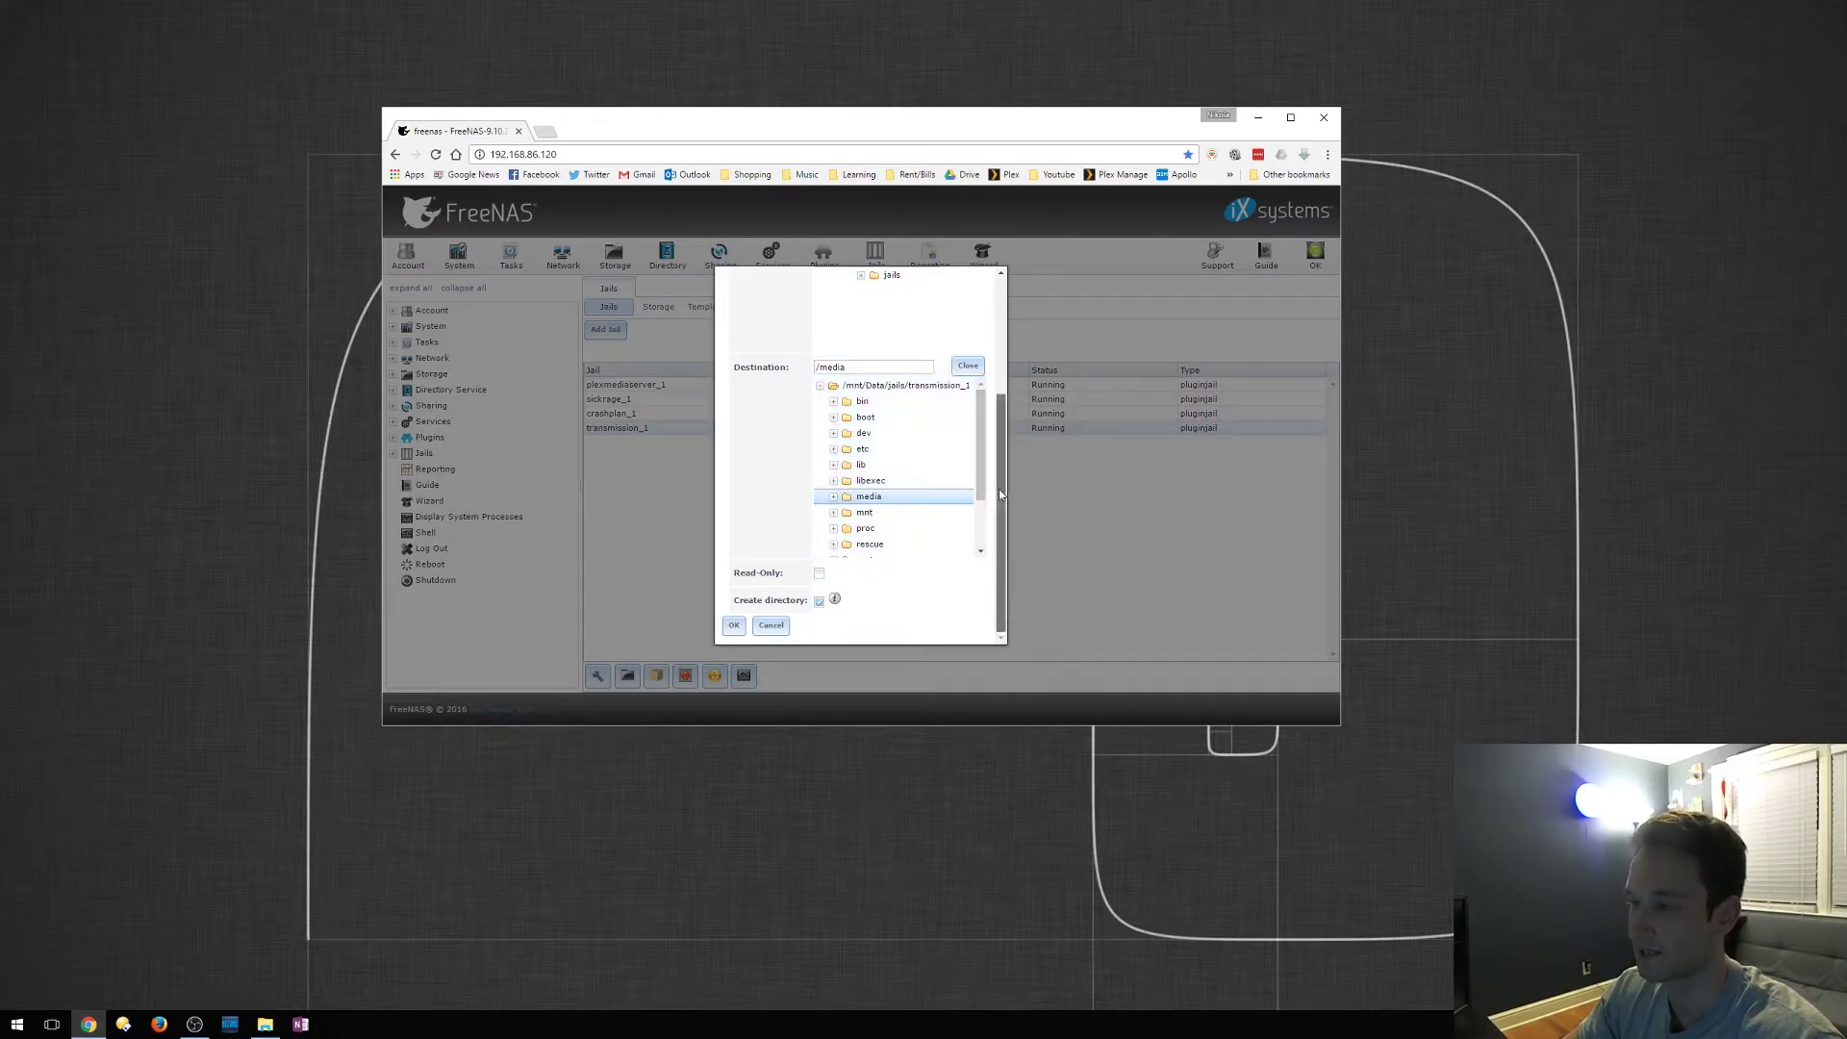
scroll(999, 489, up, 2)
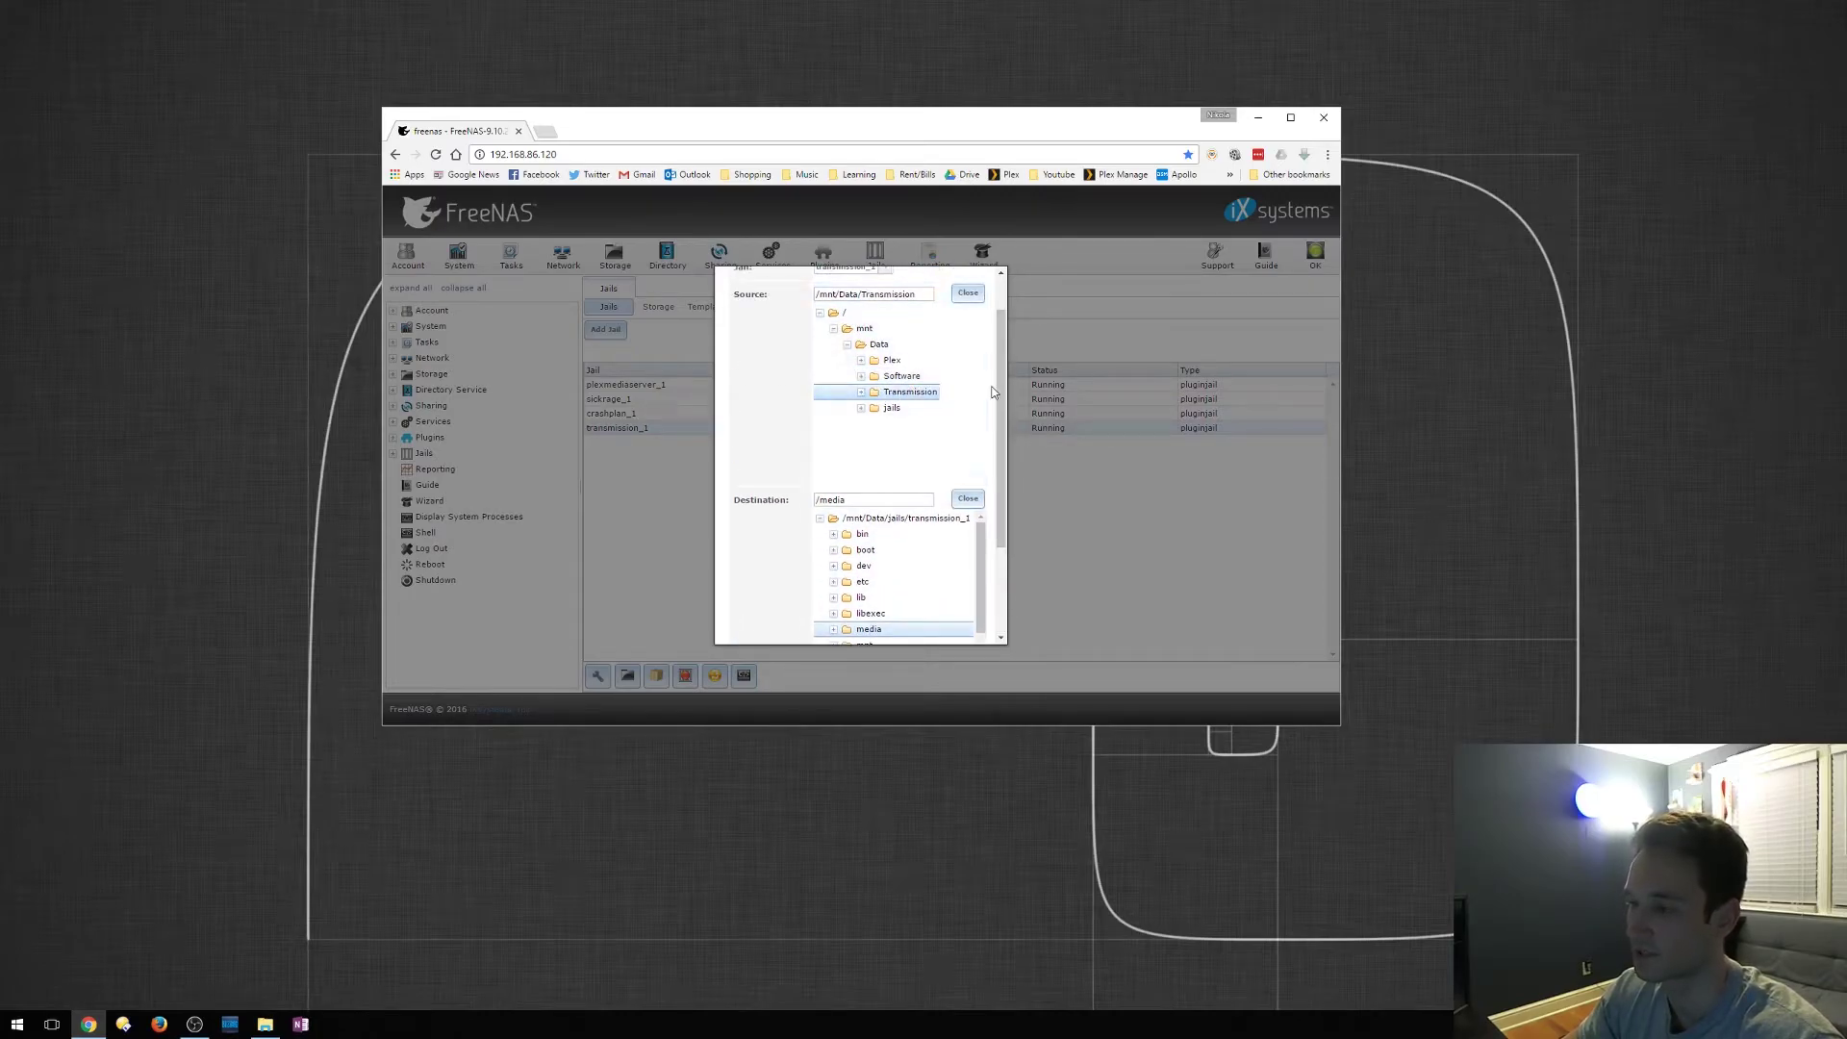
drag(998, 377, 999, 490)
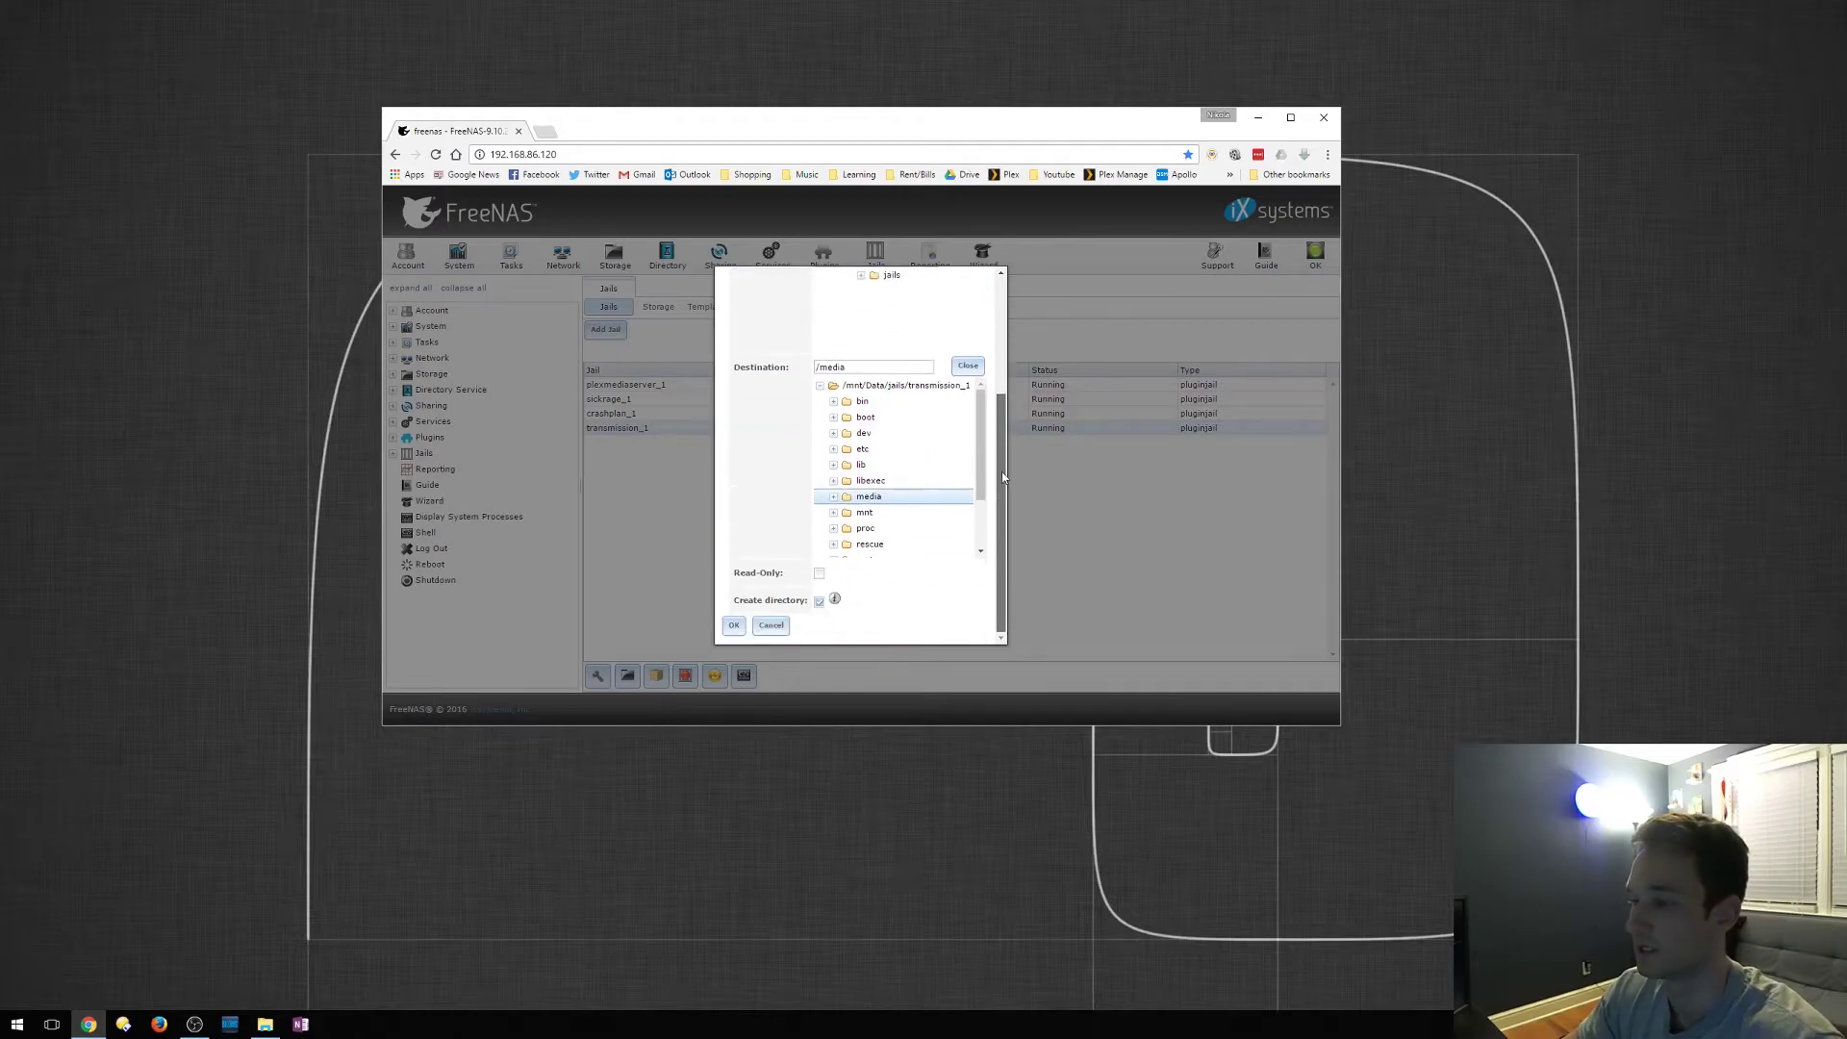
click(734, 626)
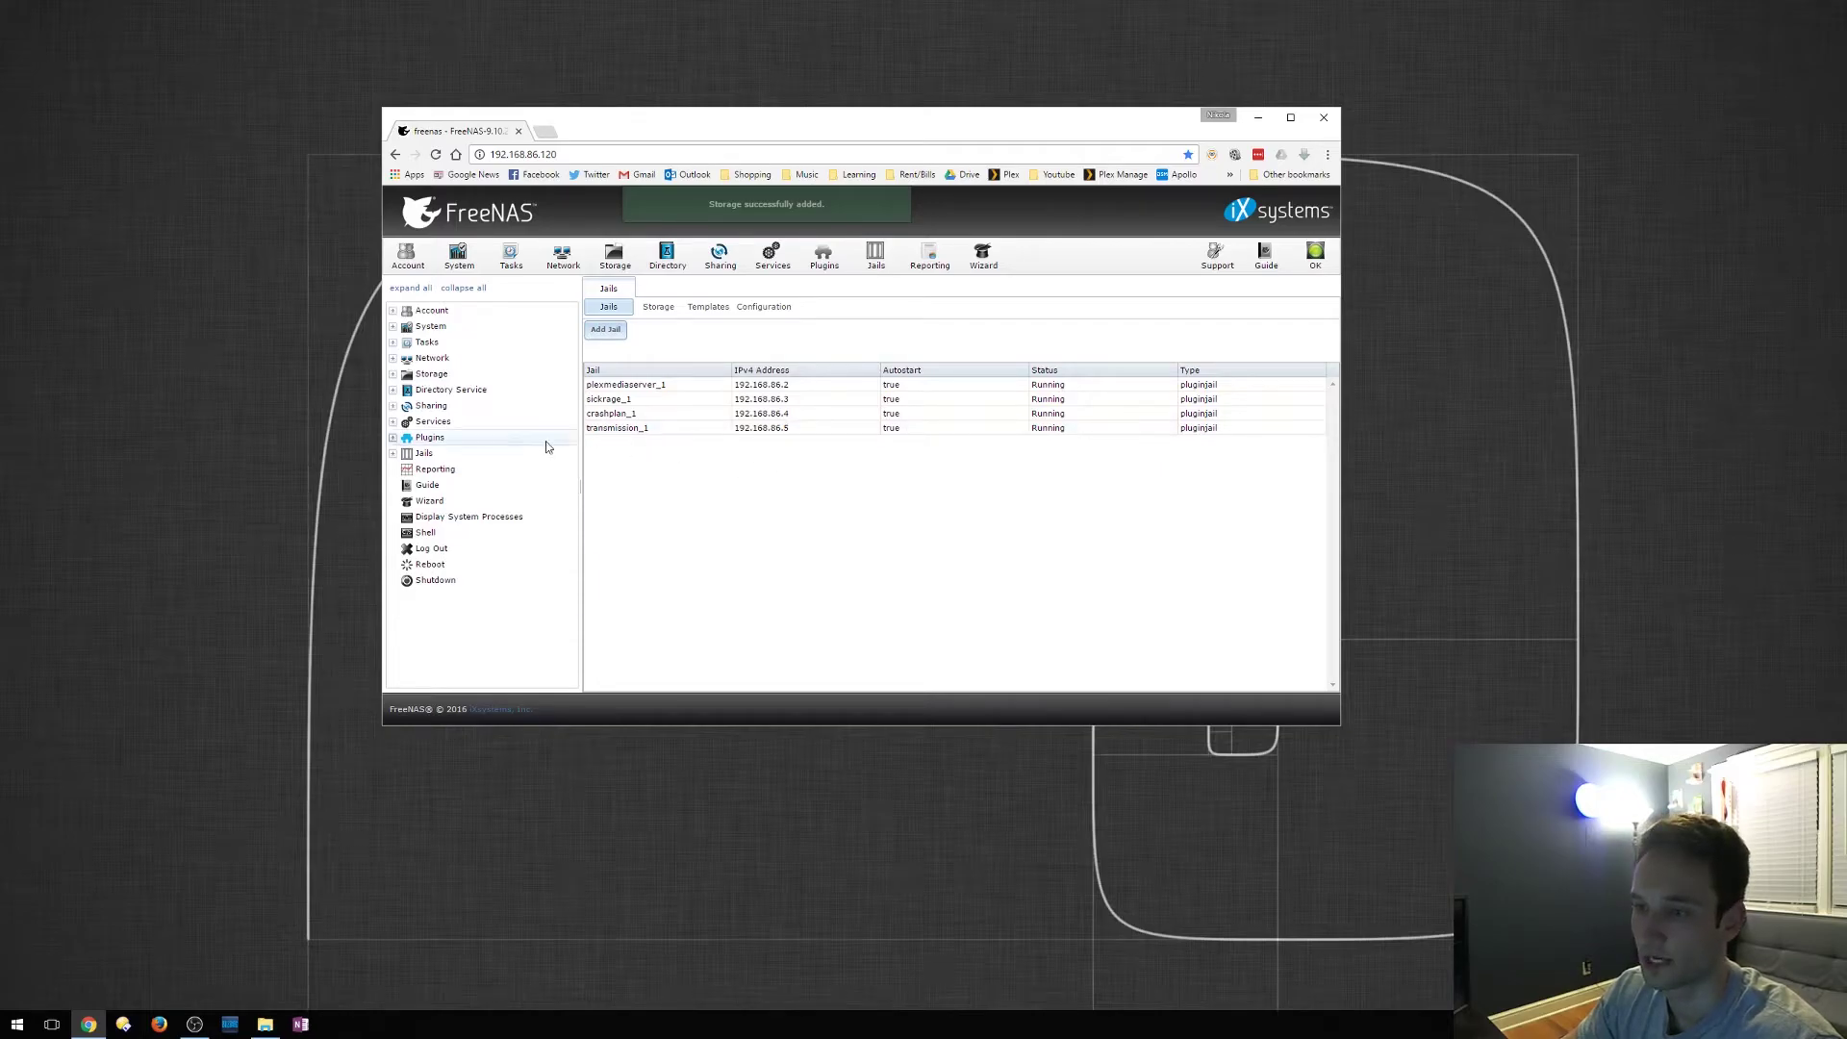
- Save the Transmission plugin settings with RPC port 9091, then open a new browser tab
click(392, 439)
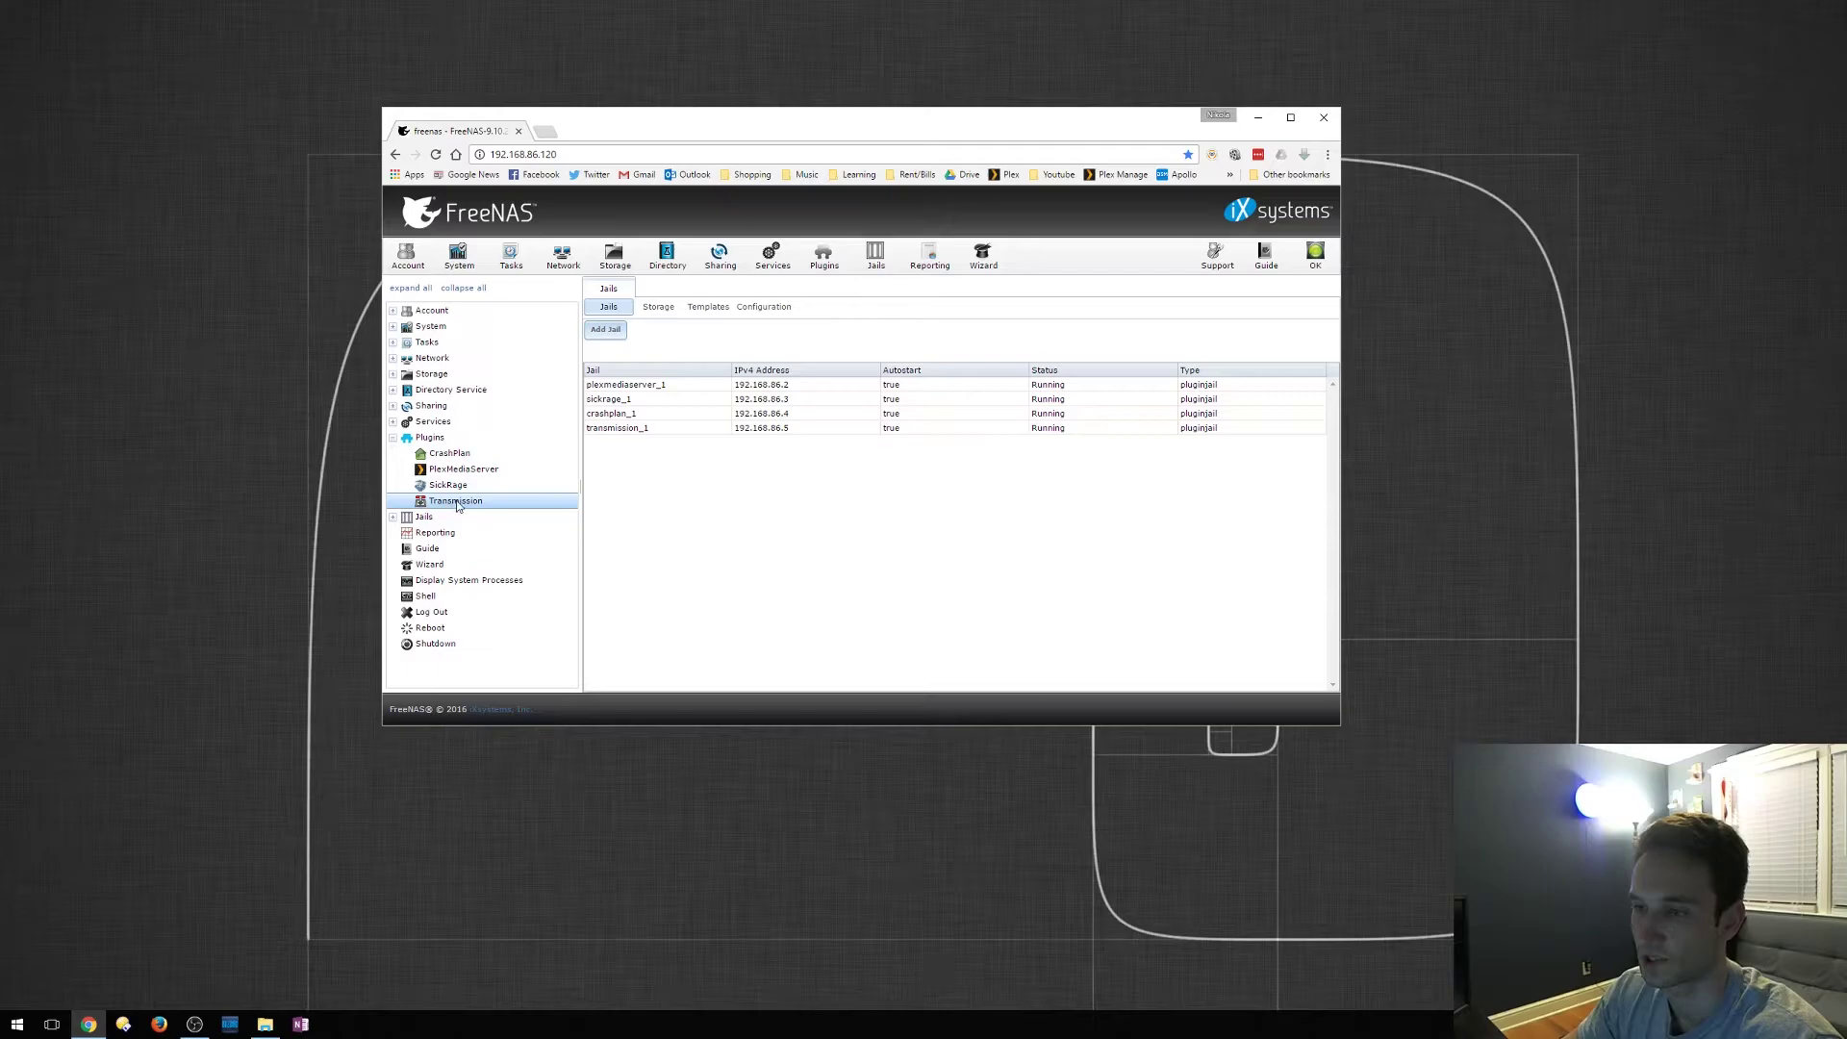
click(456, 501)
drag(841, 434, 796, 431)
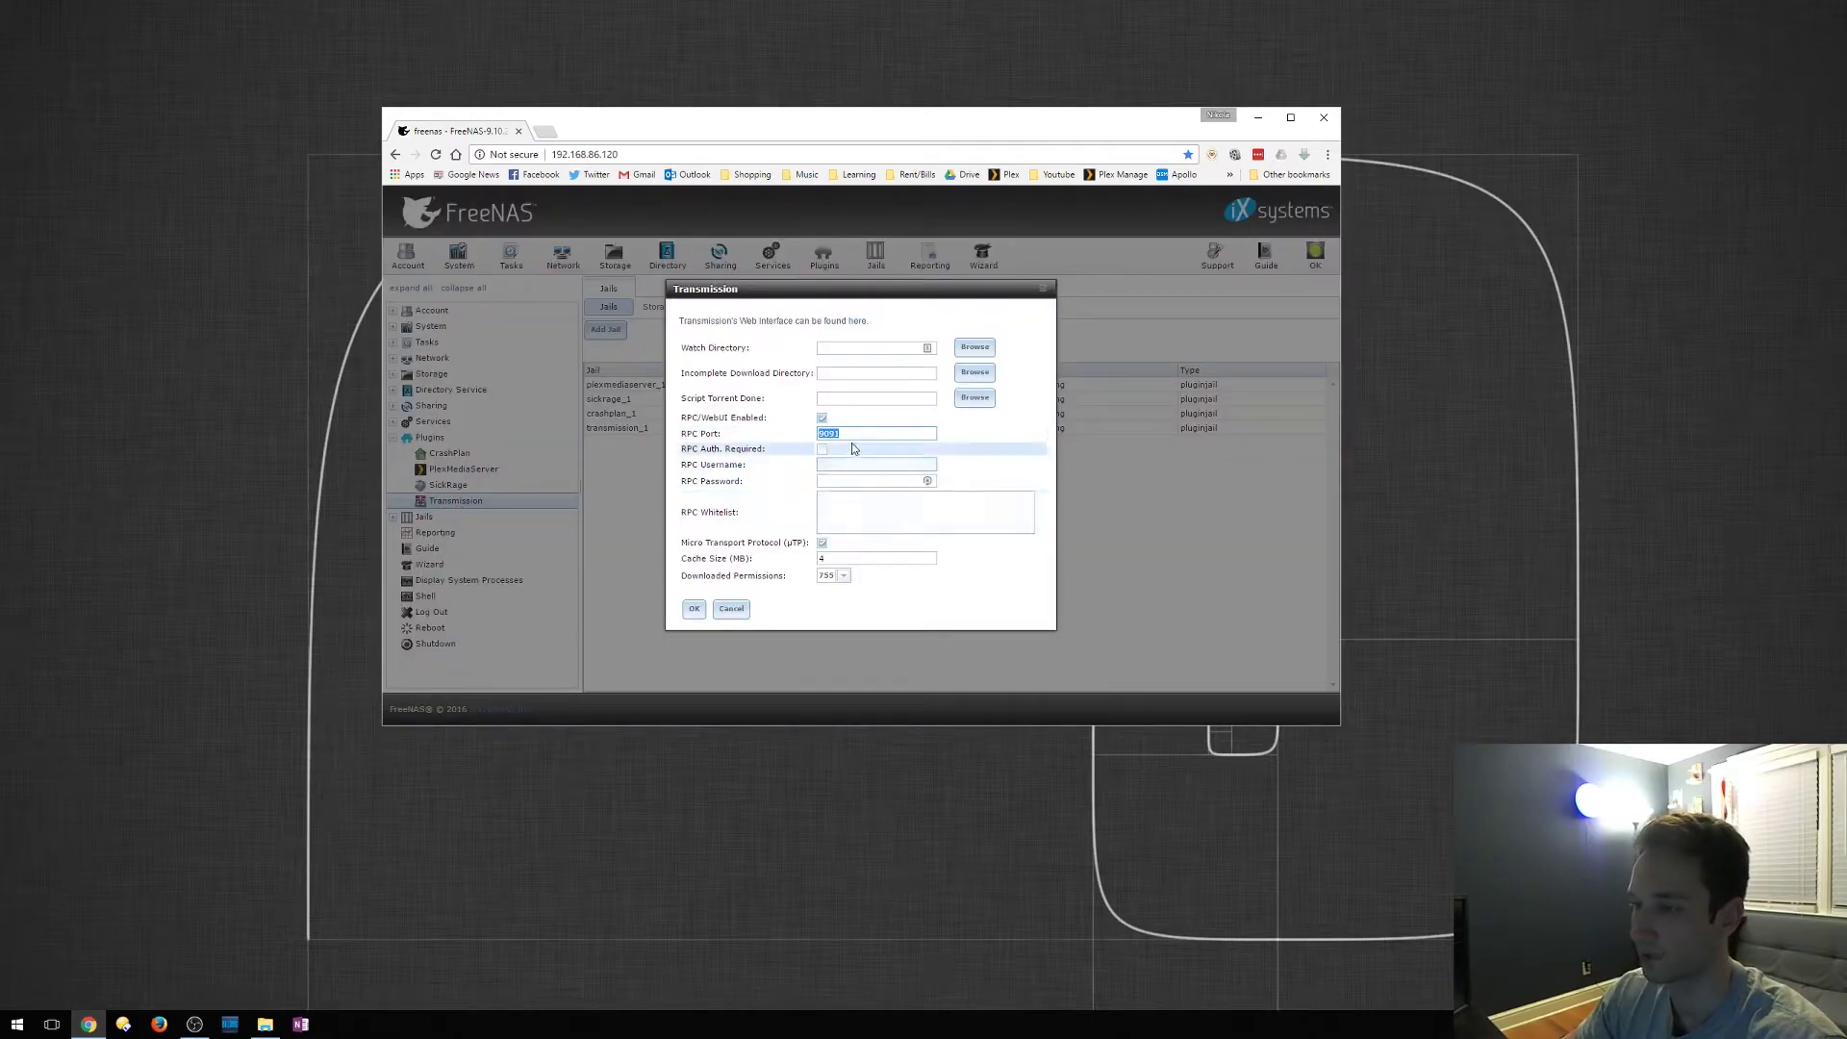
click(695, 610)
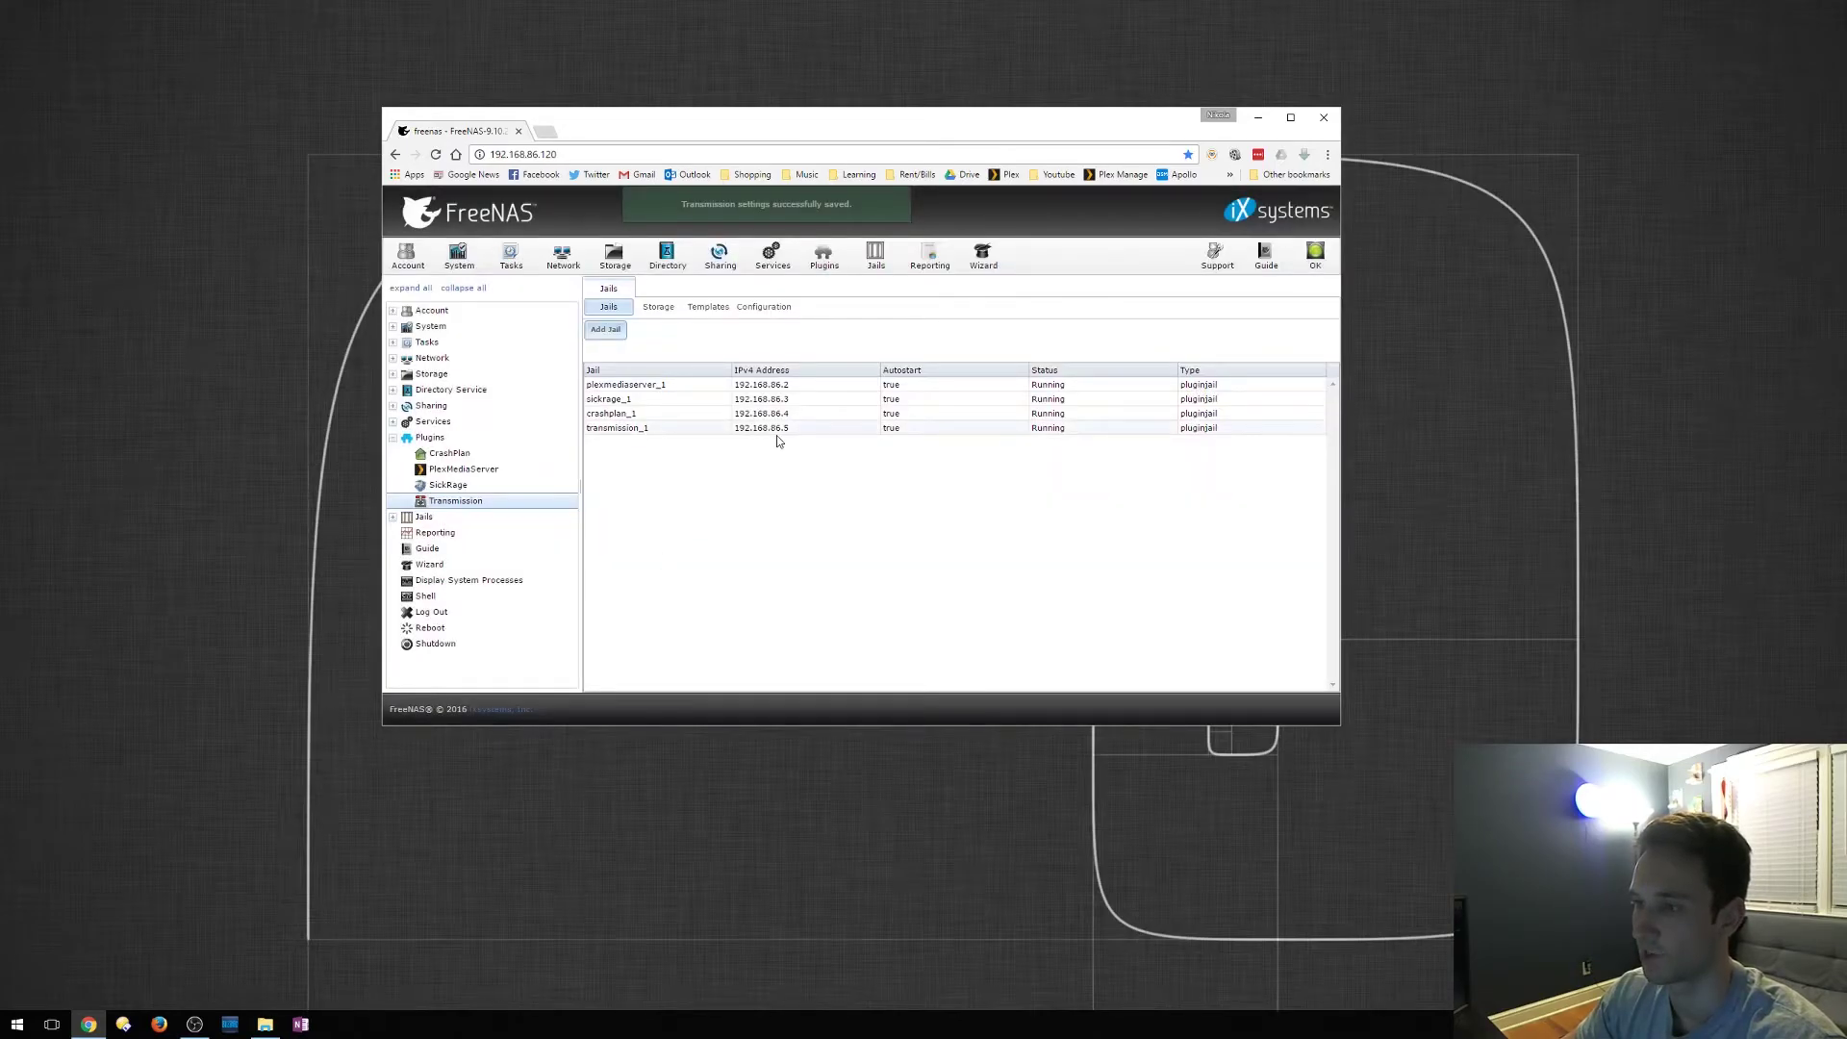
click(553, 130)
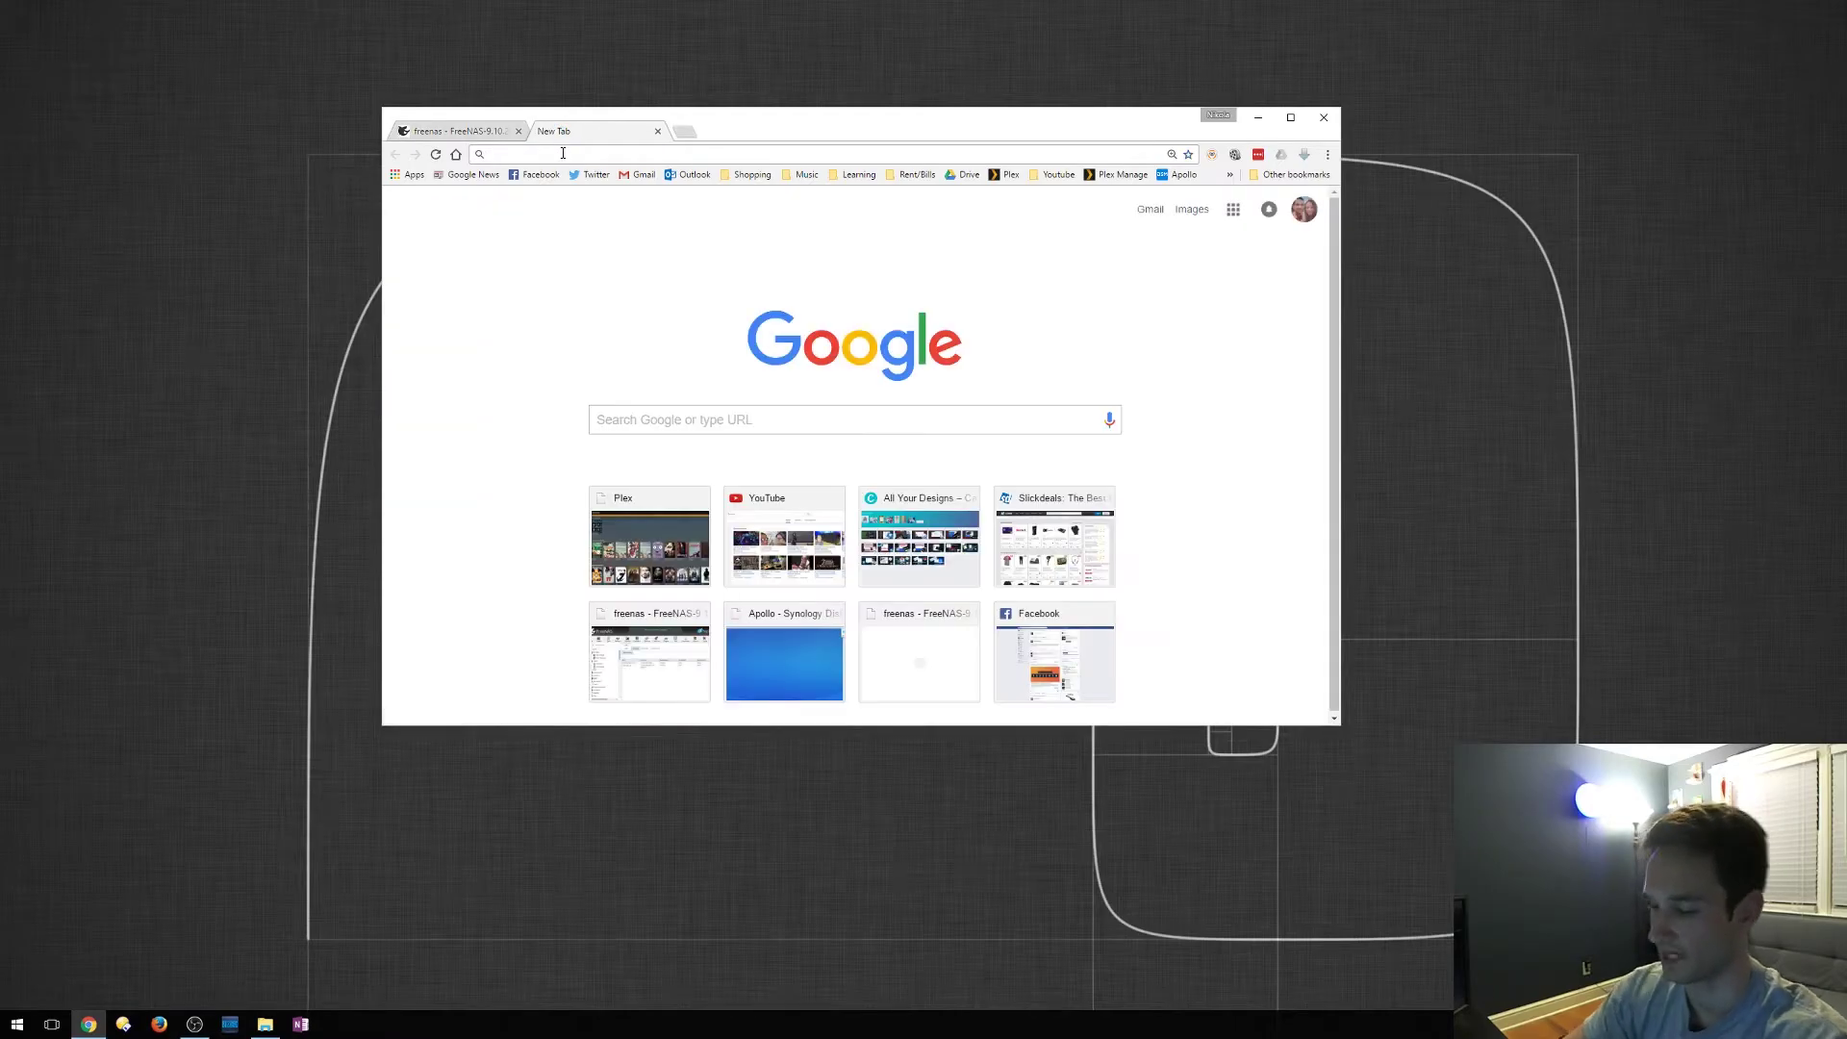
- Load the Transmission Web Interface at 192.168.86.5:9091 in Chrome
text(192.168.)
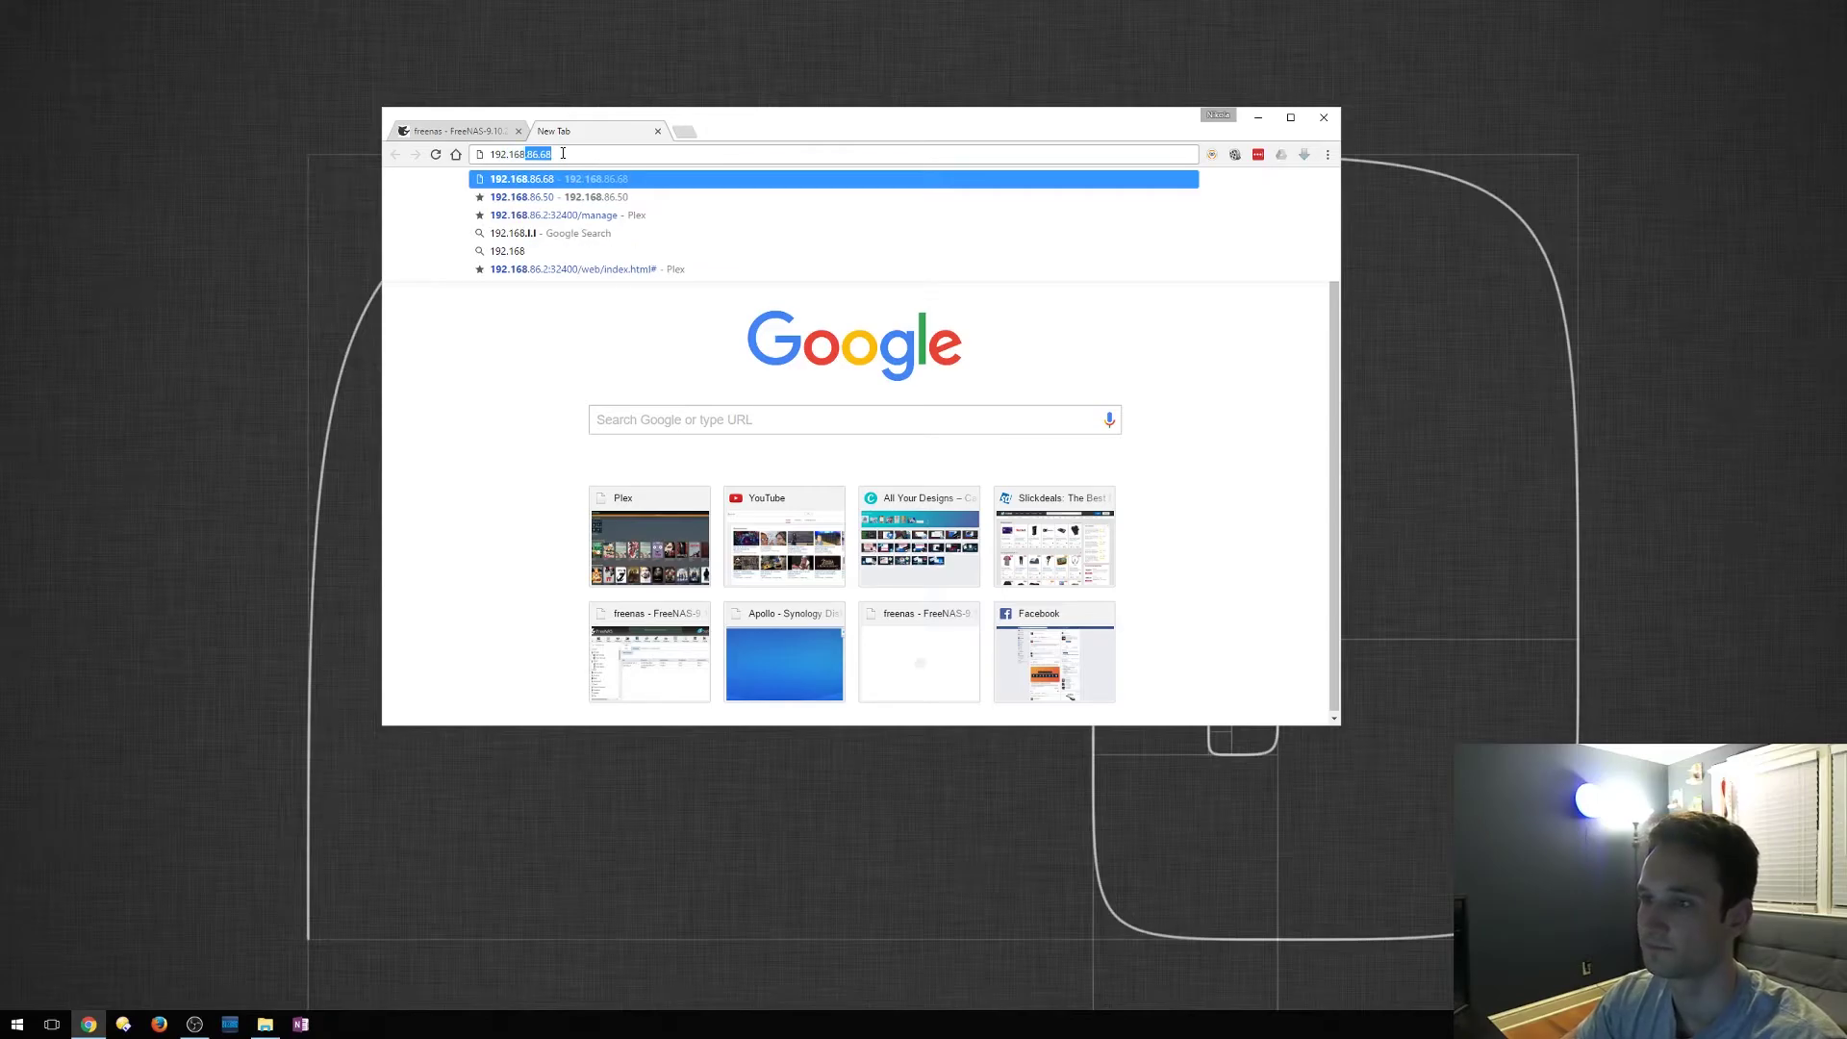
text(86.5)
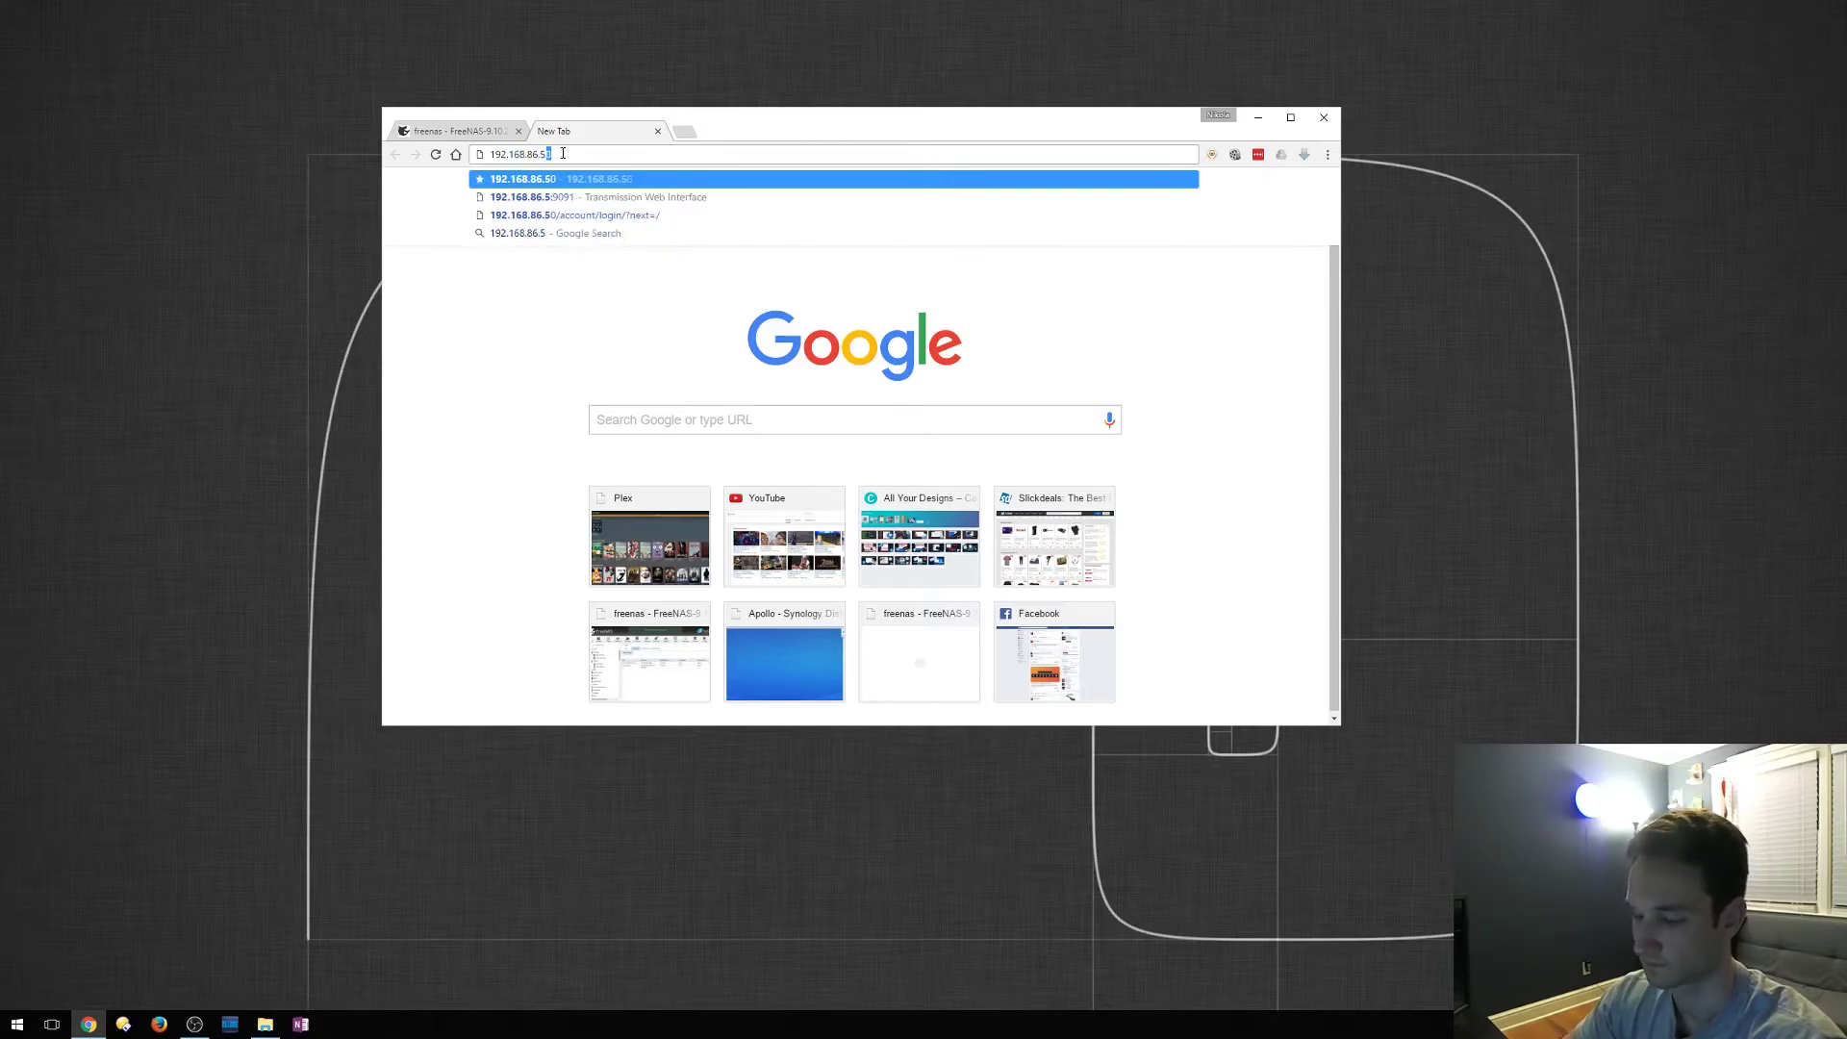
text(:9091)
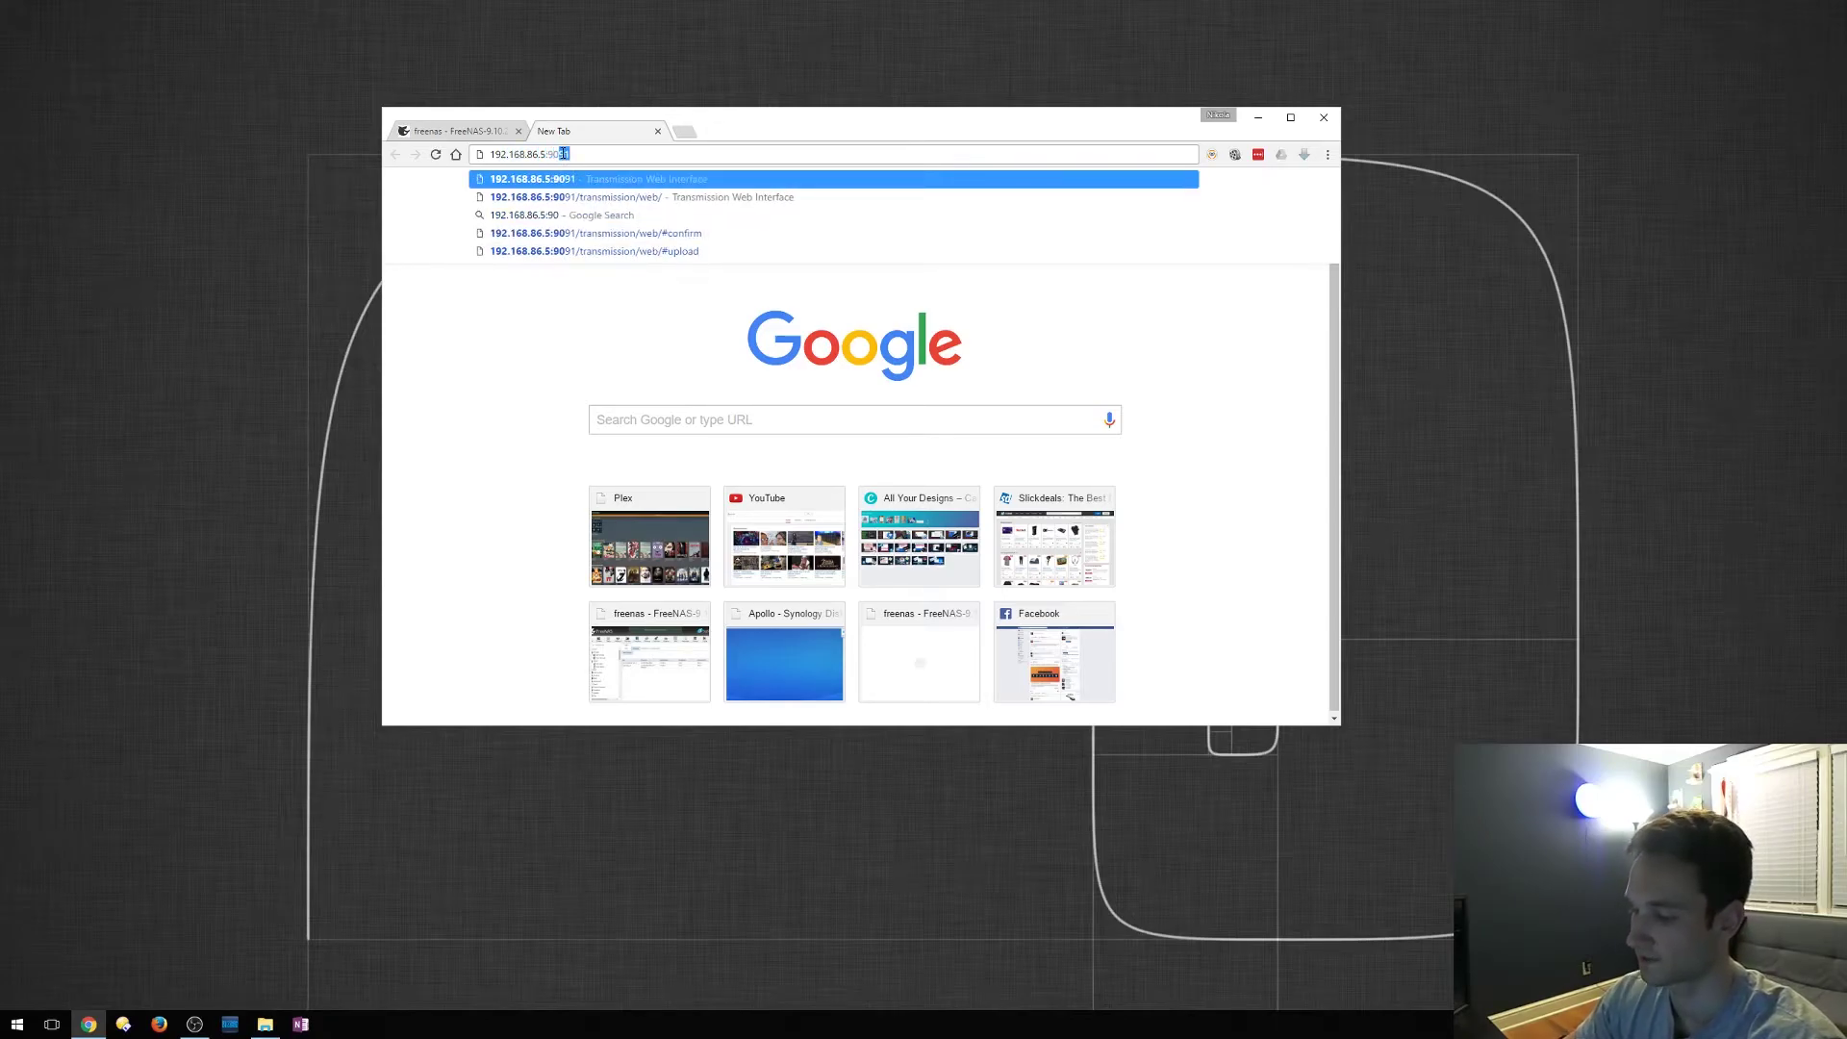
key(Return)
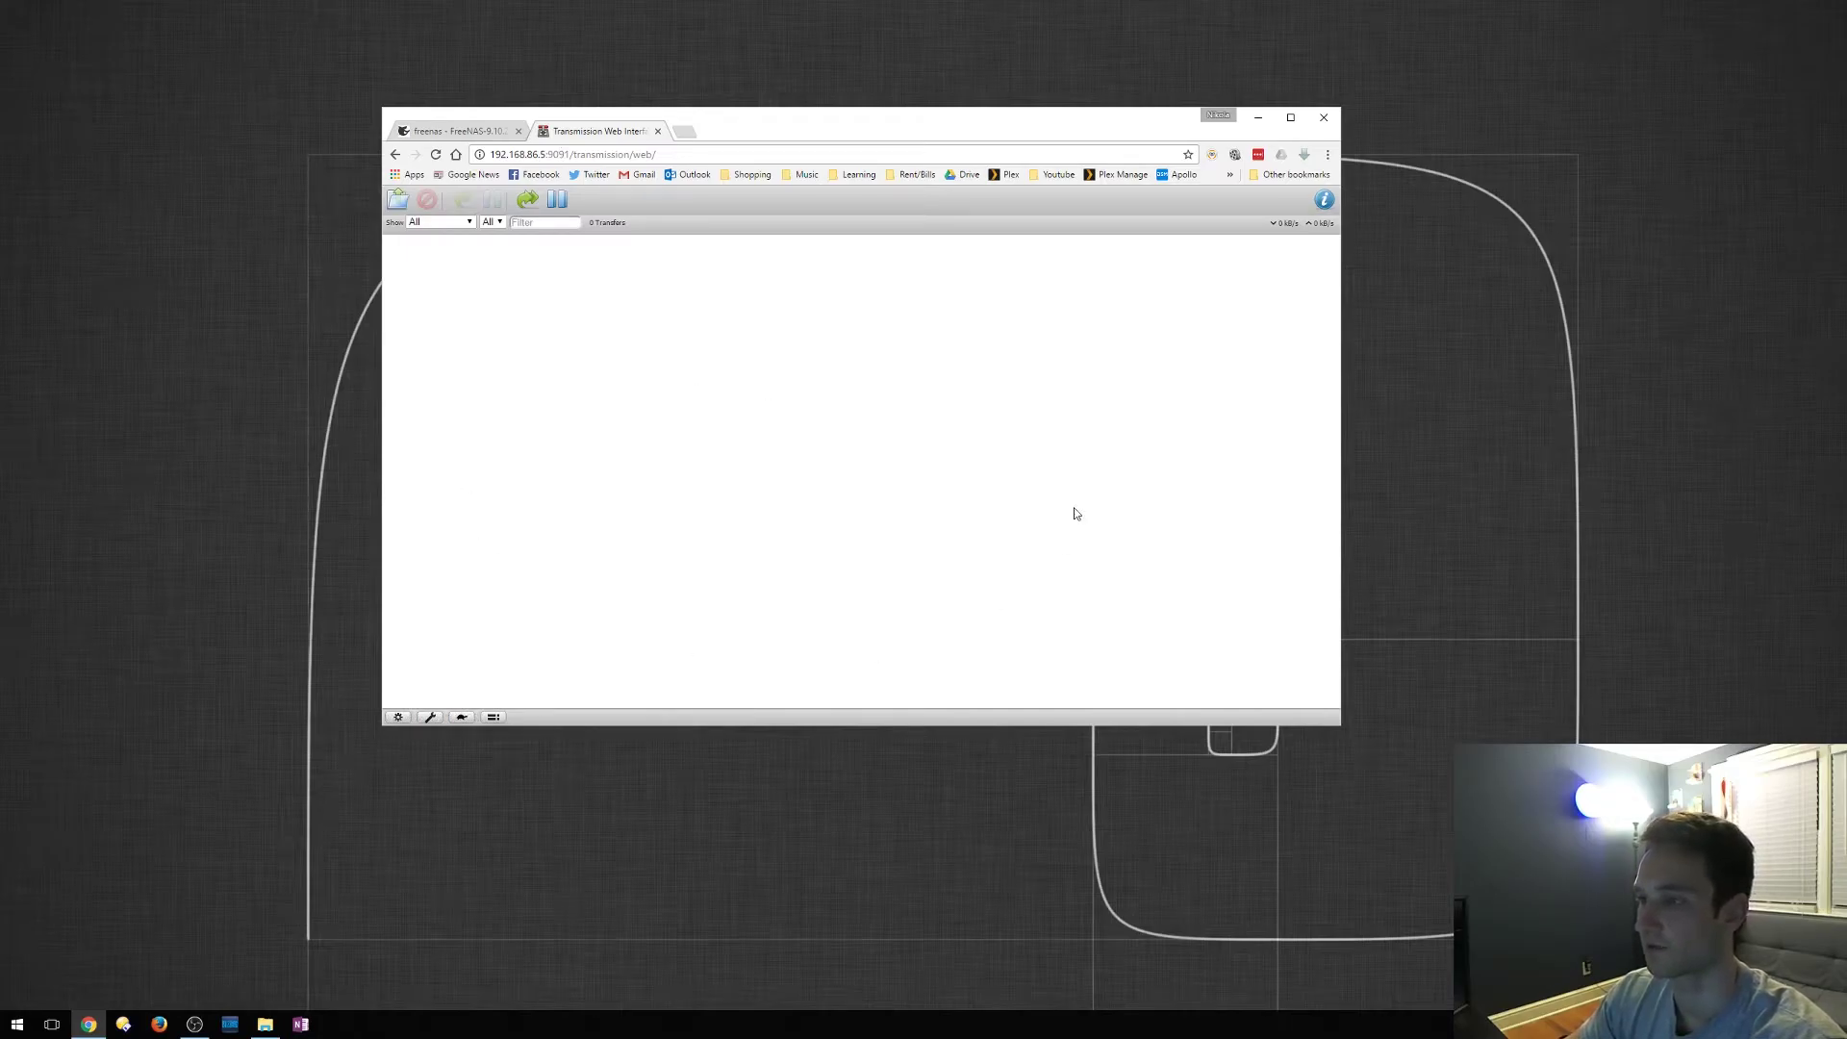
- Change Transmission's download location in Preferences from the old downloads folder to /media
drag(835, 123, 885, 108)
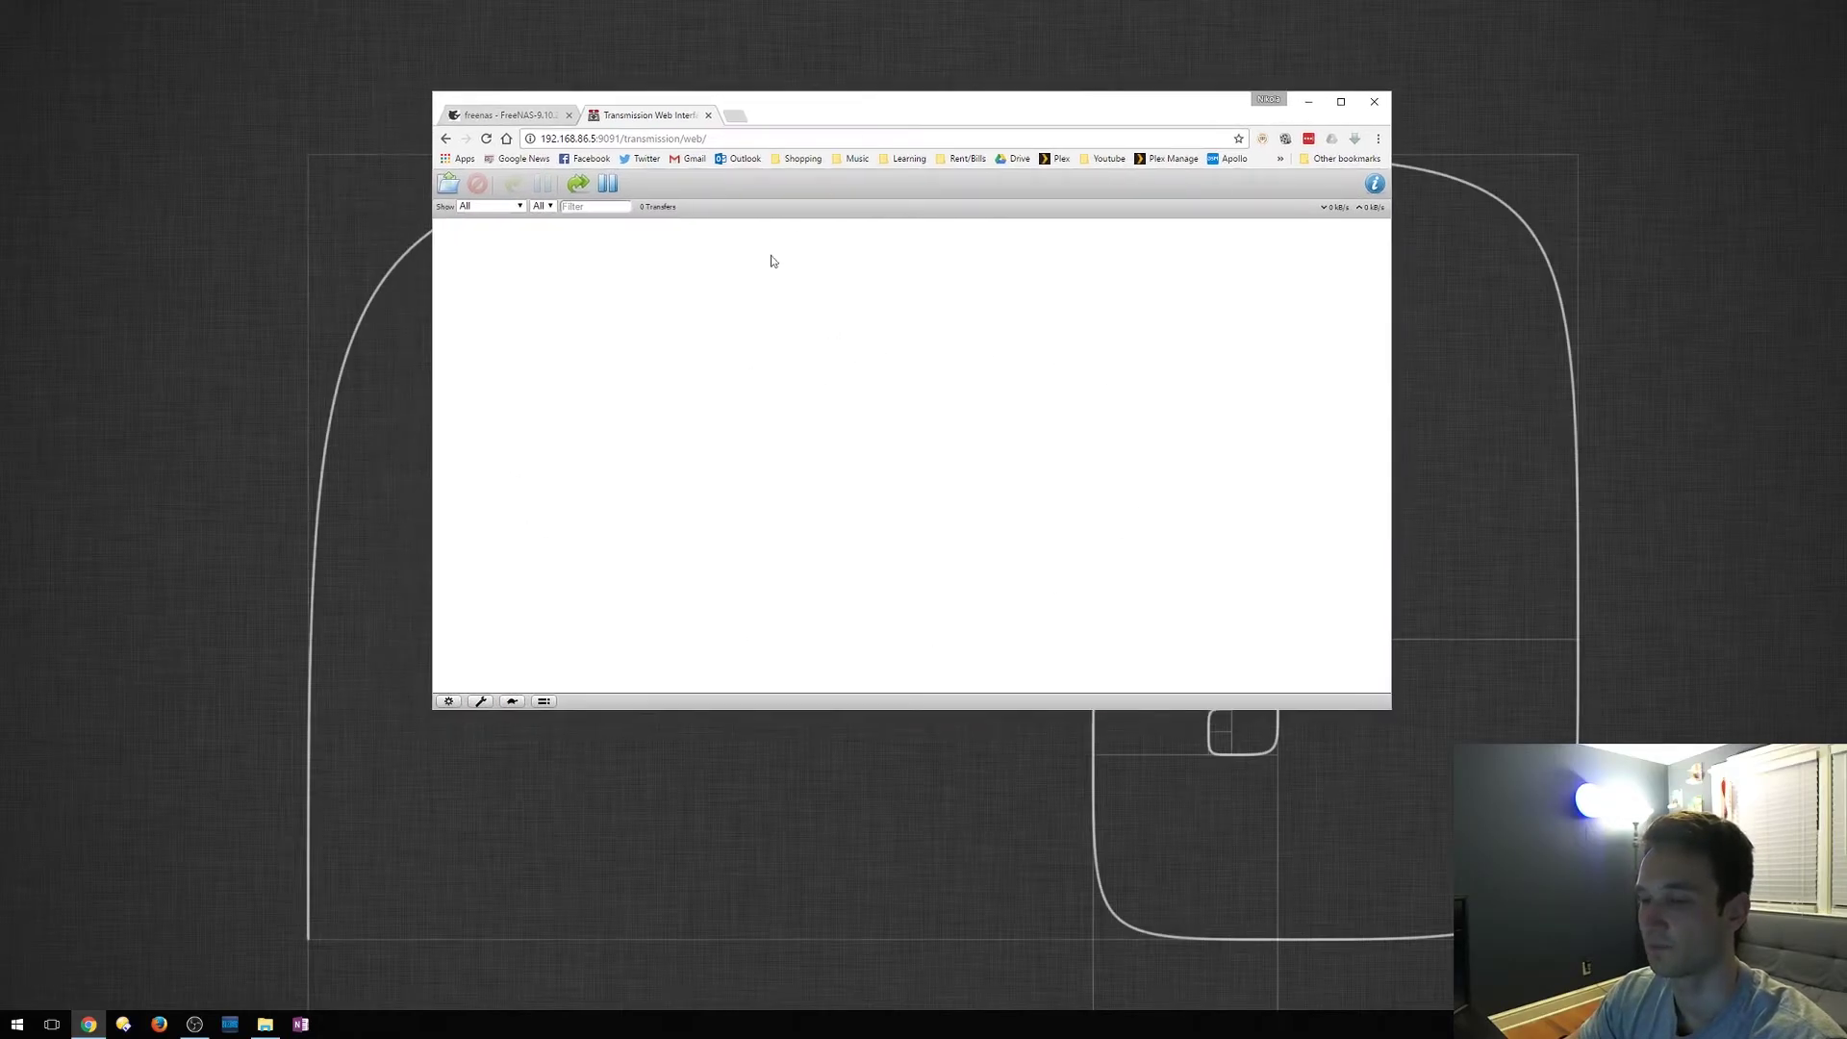
click(481, 701)
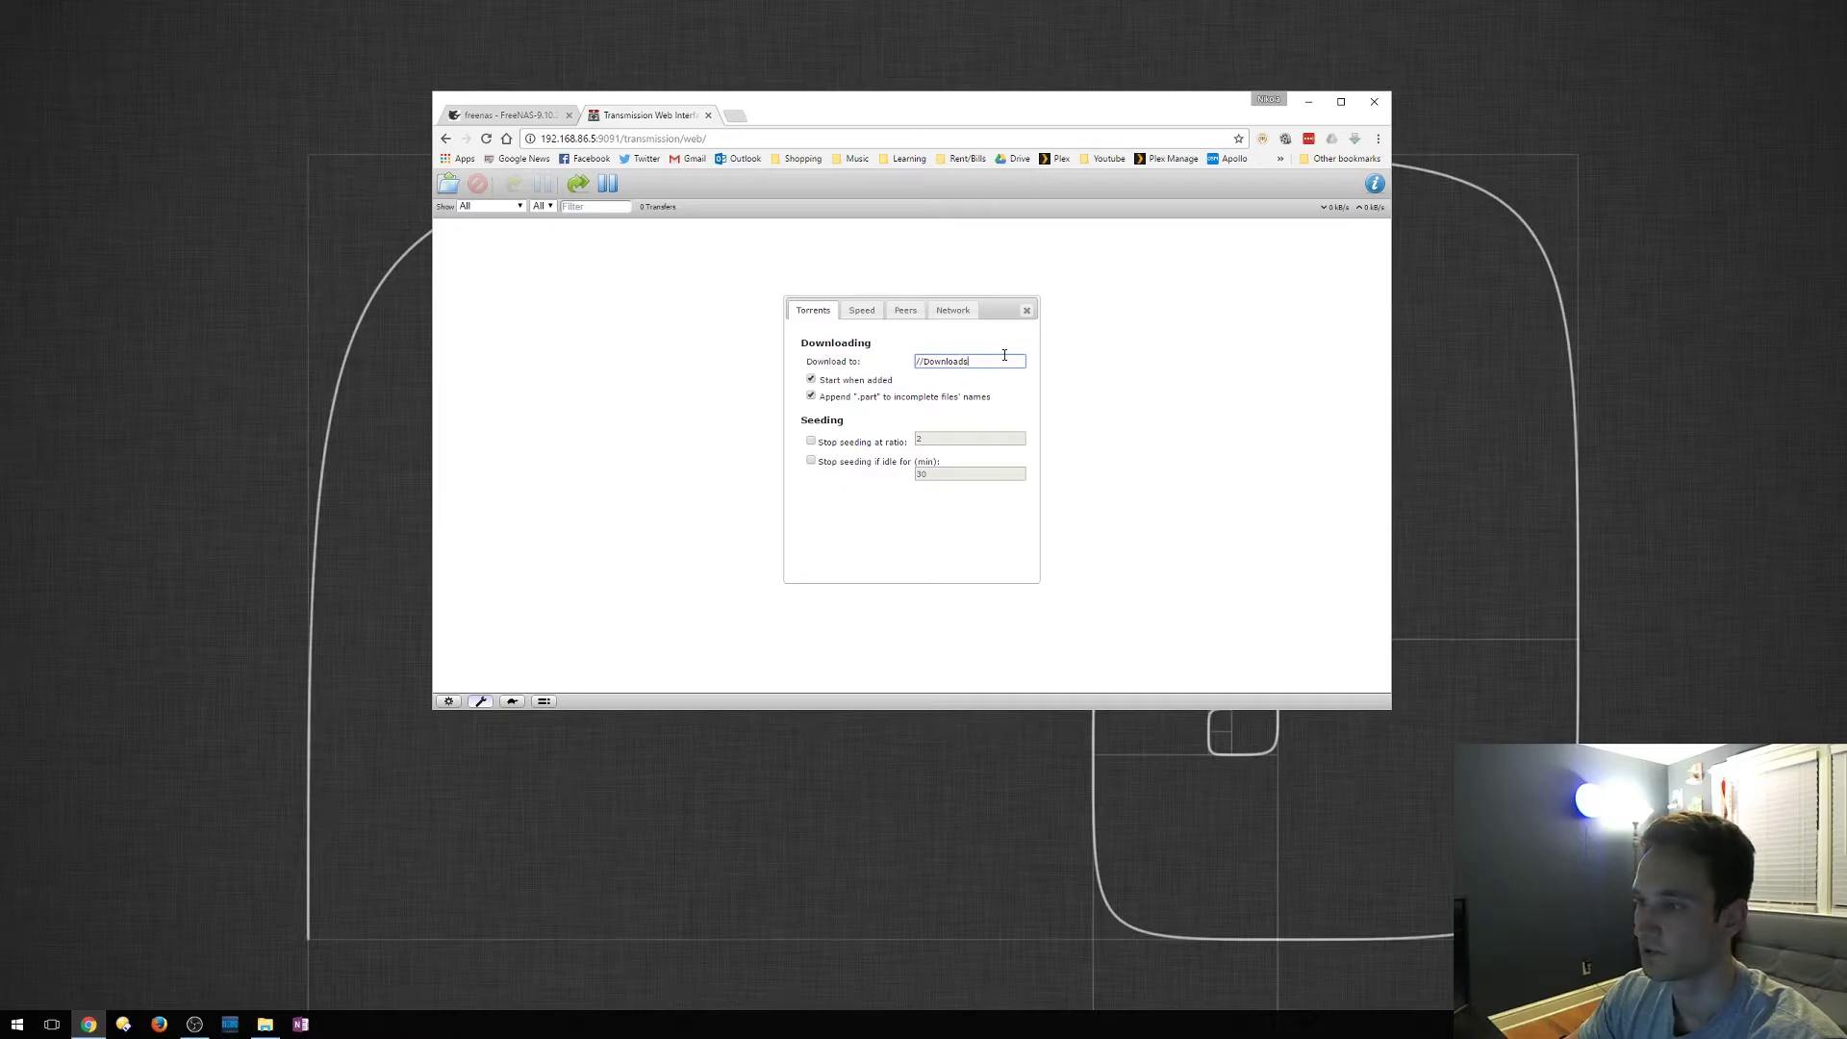
drag(981, 358, 874, 356)
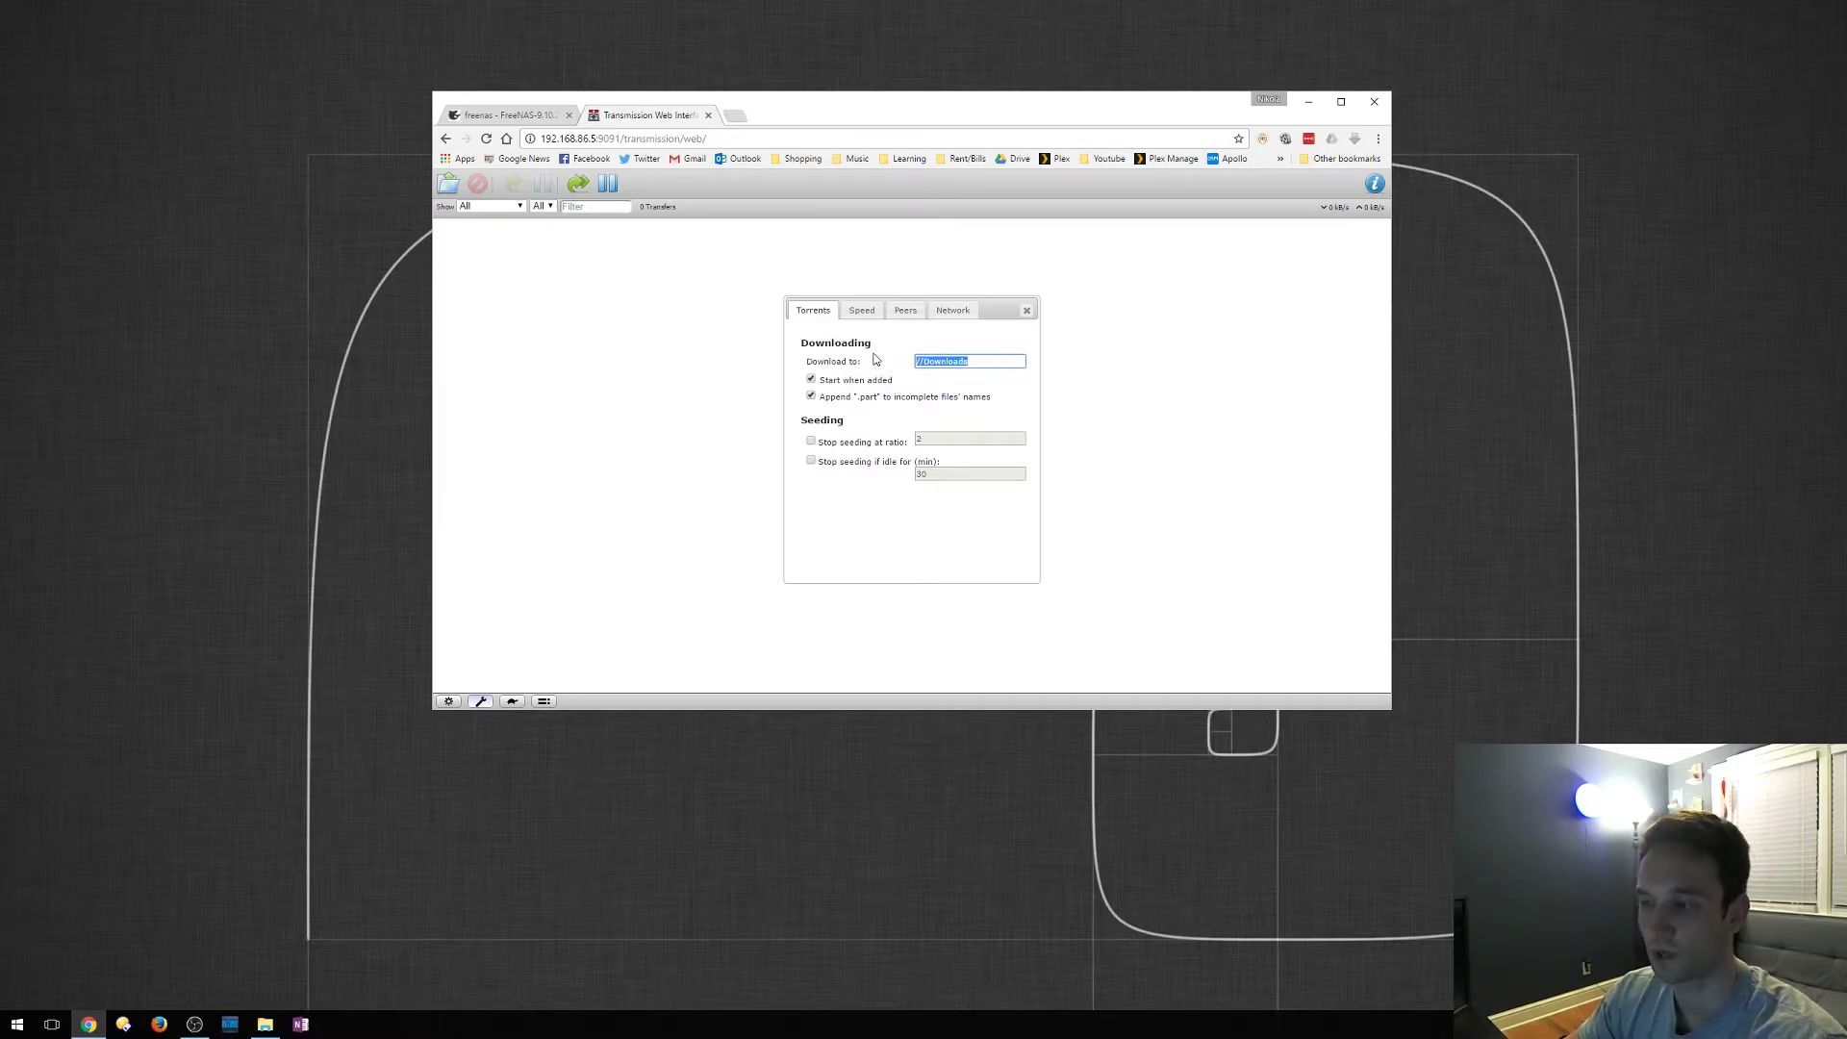
key(BackSpace)
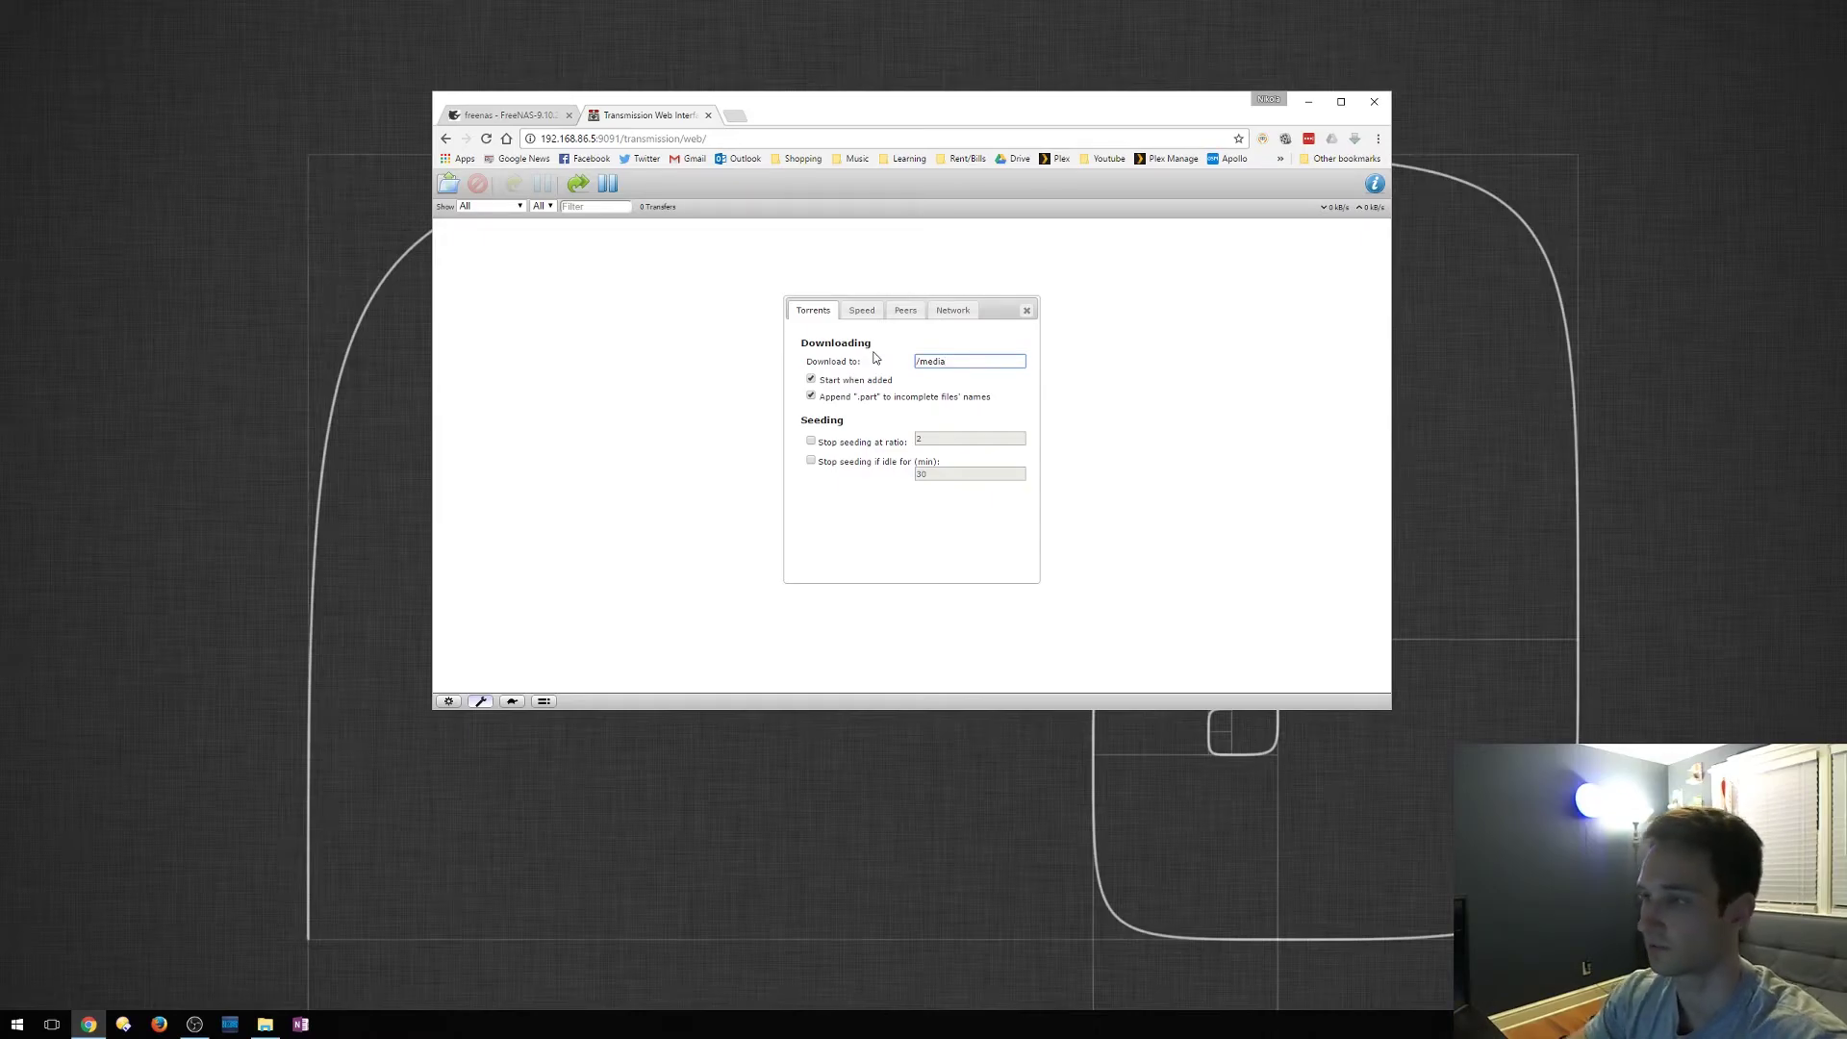
click(1027, 311)
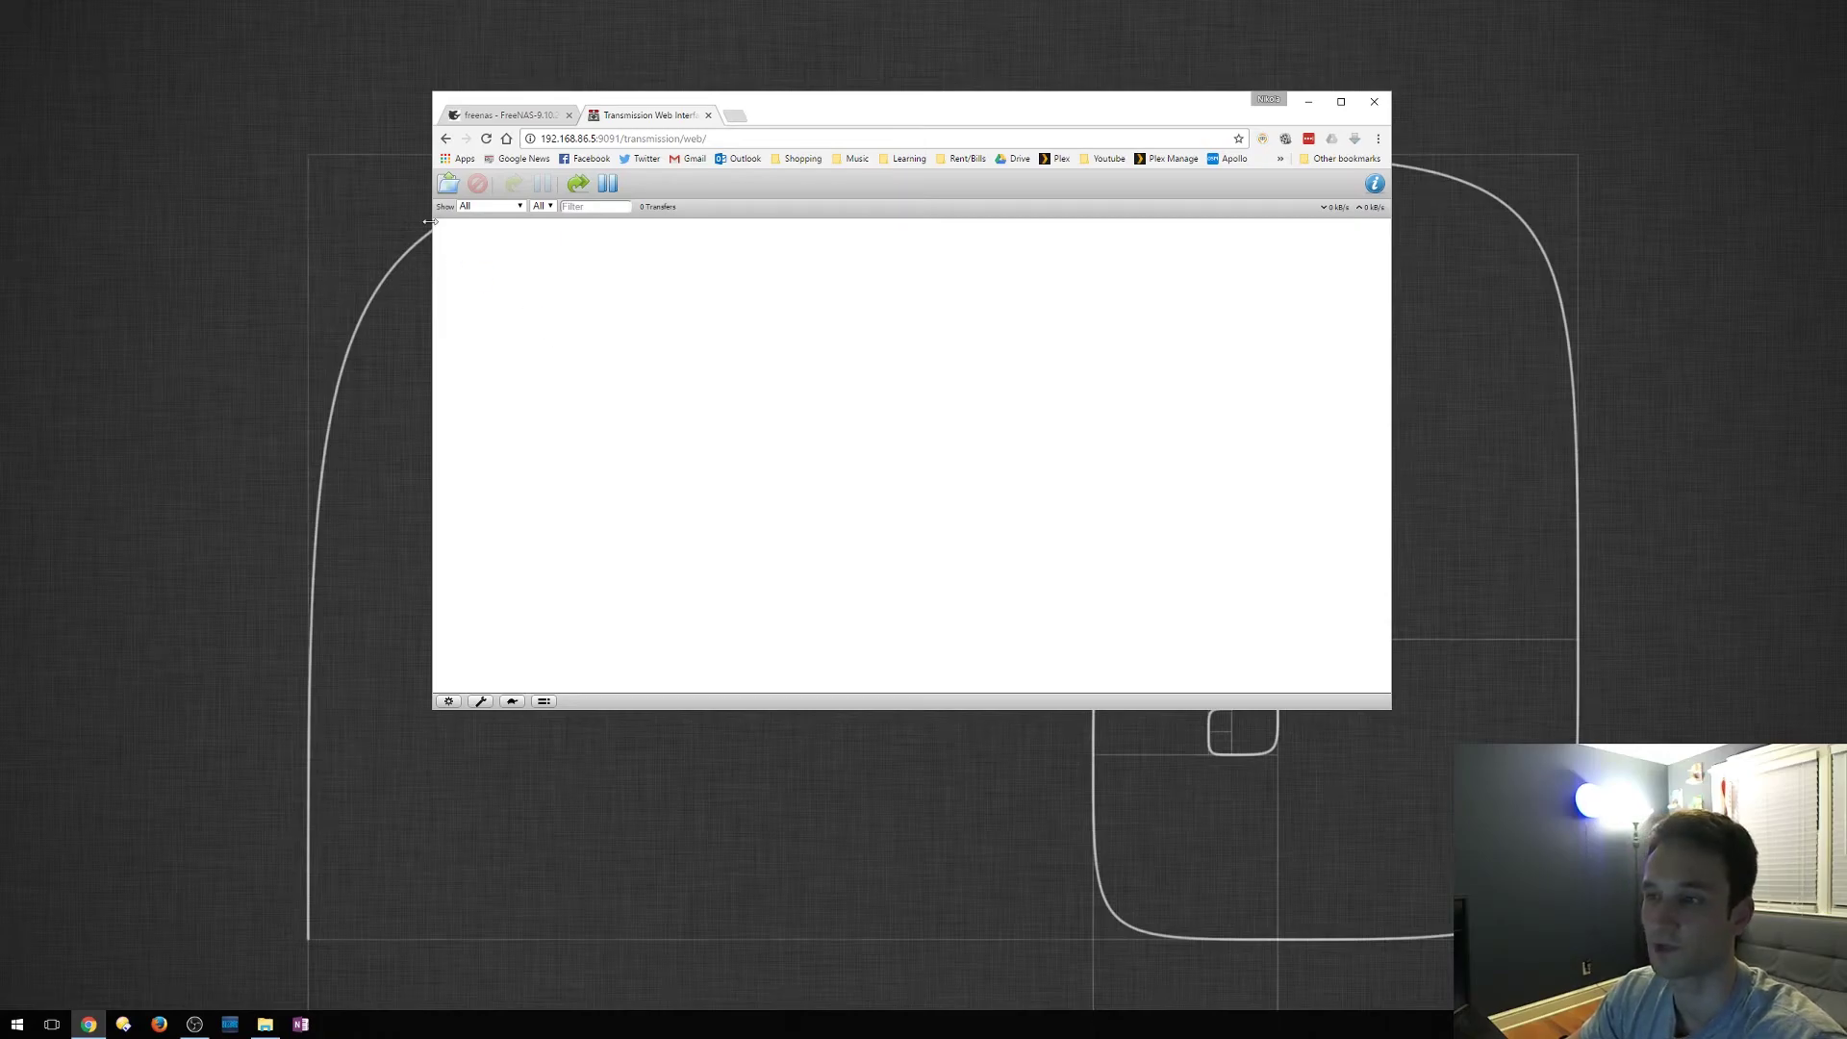
- Upload the 2017-04-10-raspbian-jessie.zip torrent file so it starts downloading to /media
click(449, 185)
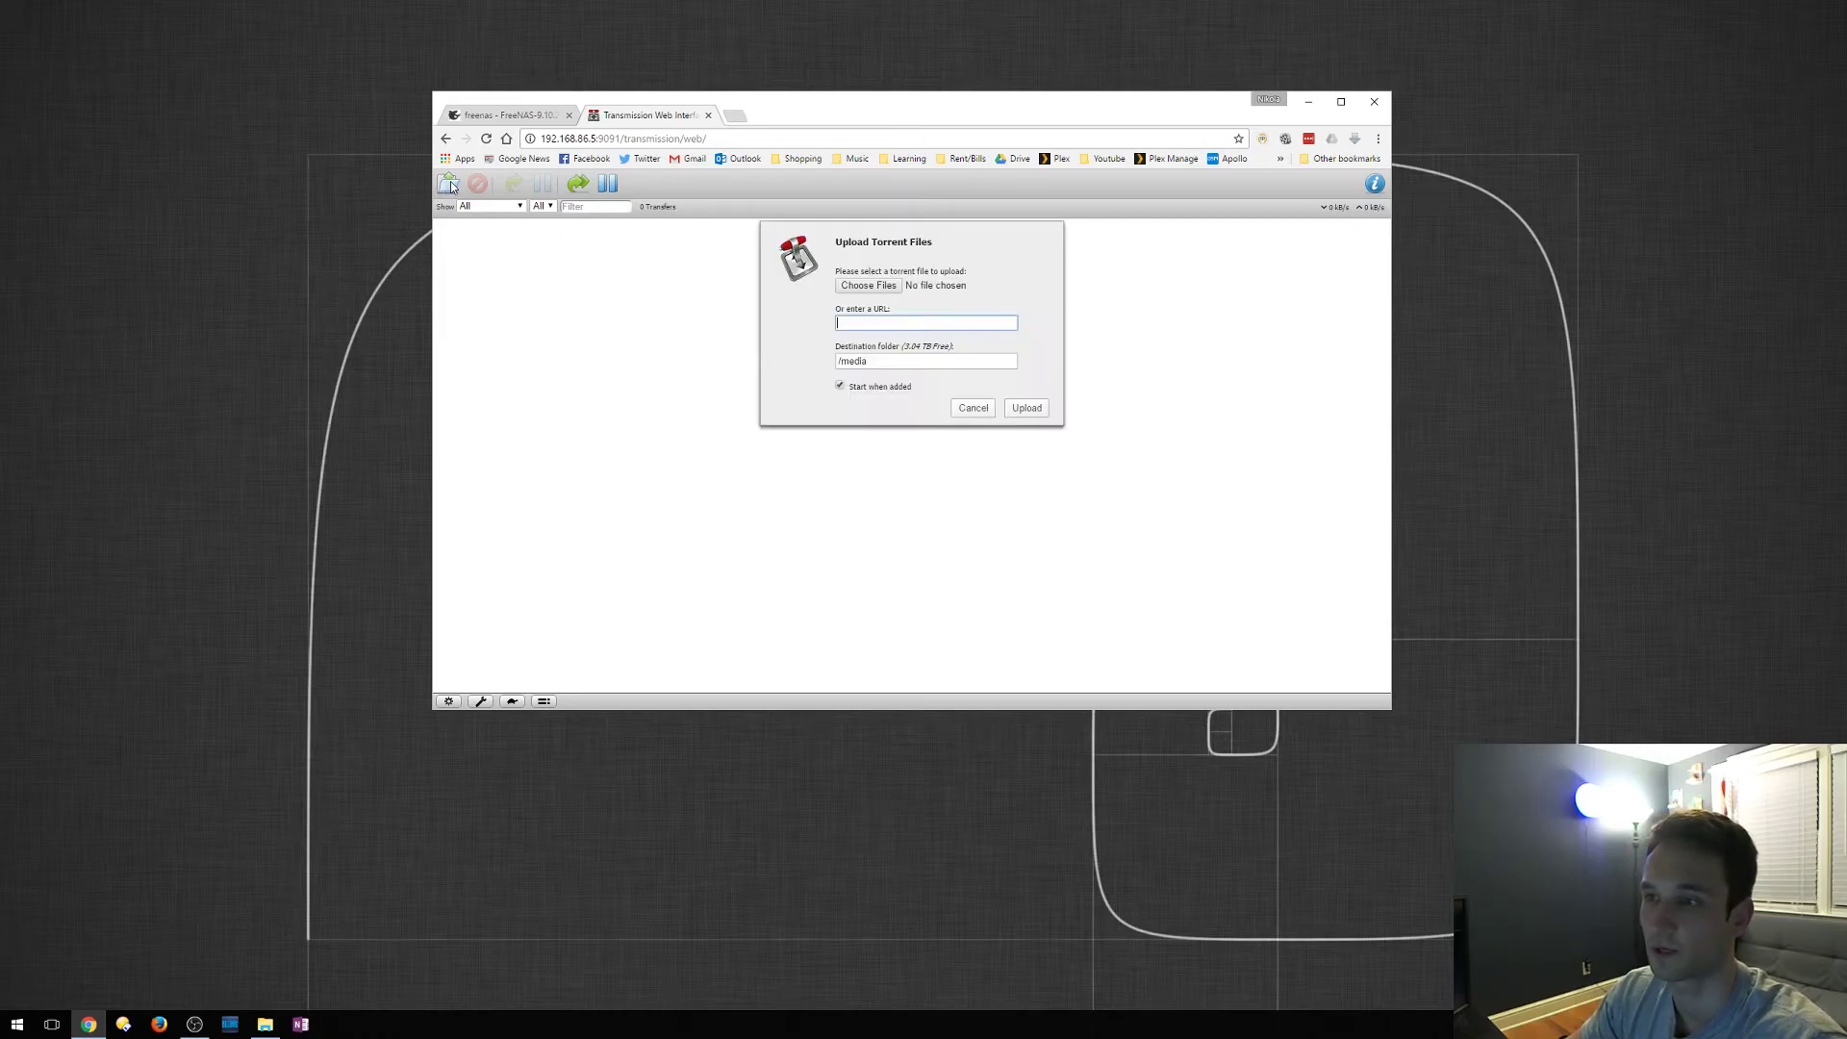
click(883, 288)
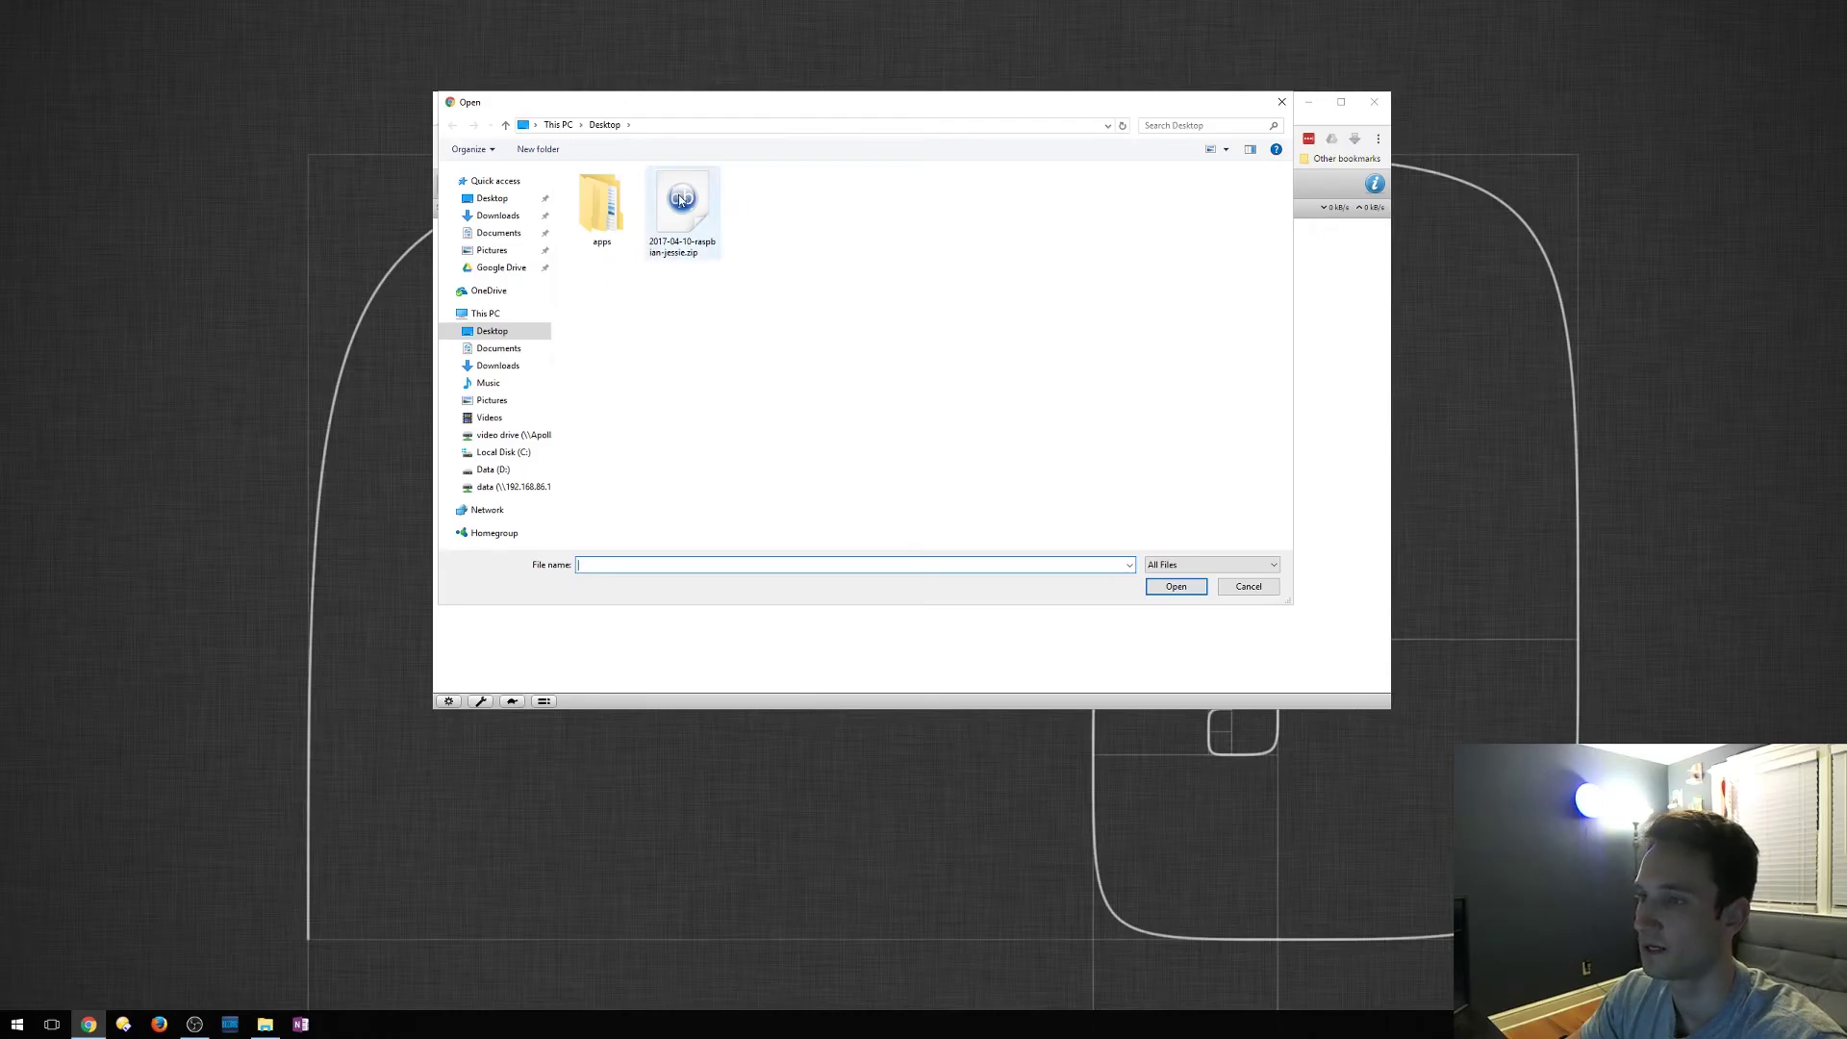
click(683, 204)
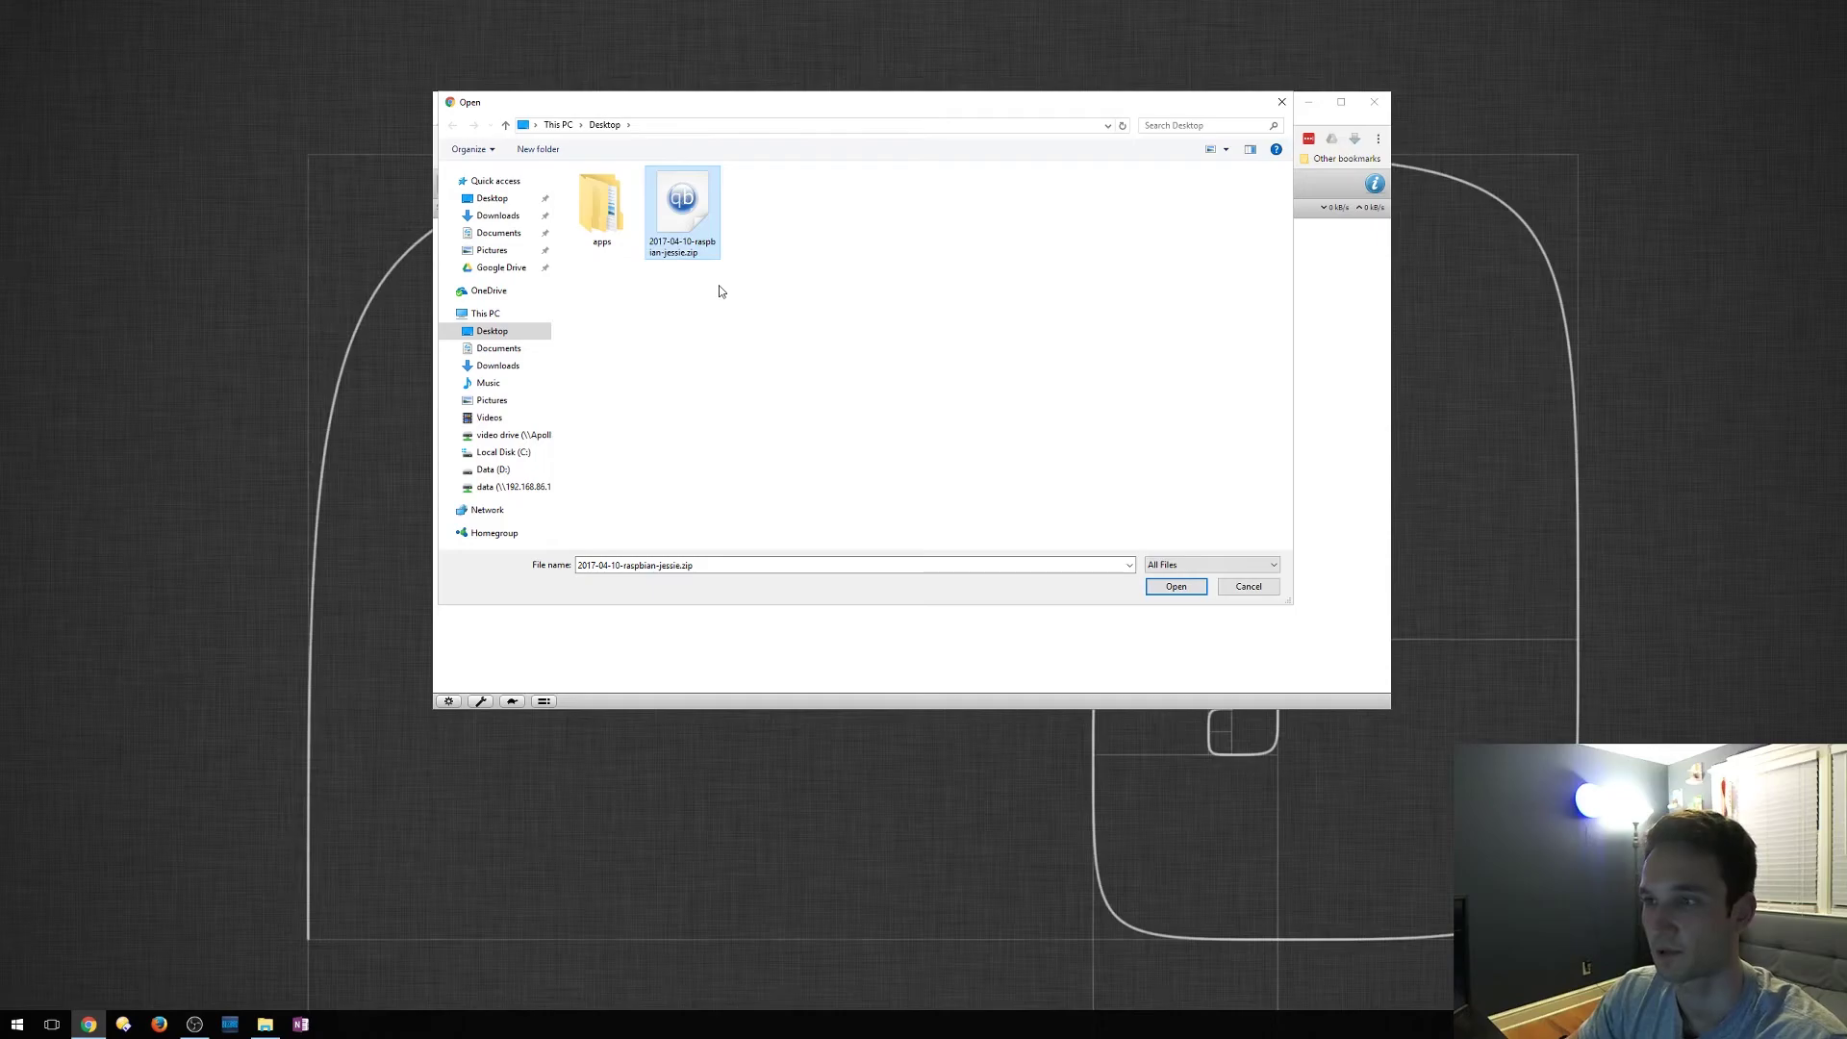
click(1182, 589)
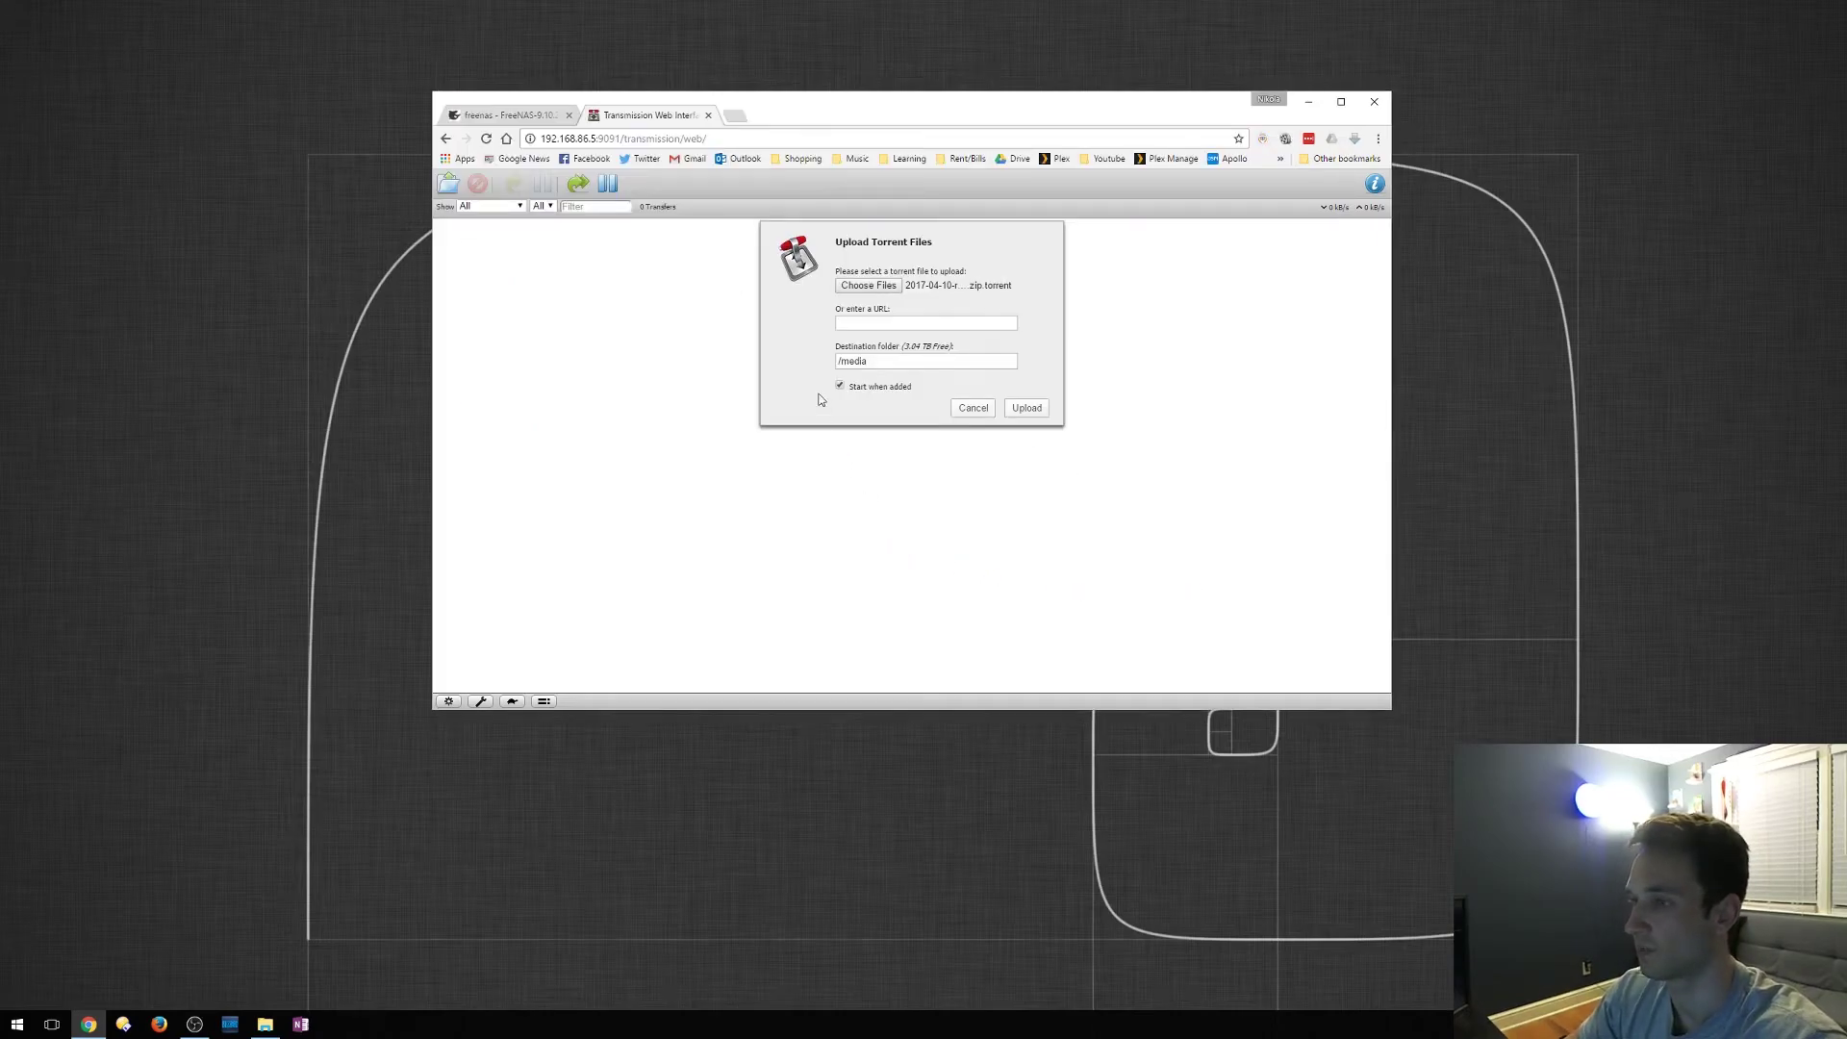
click(1025, 409)
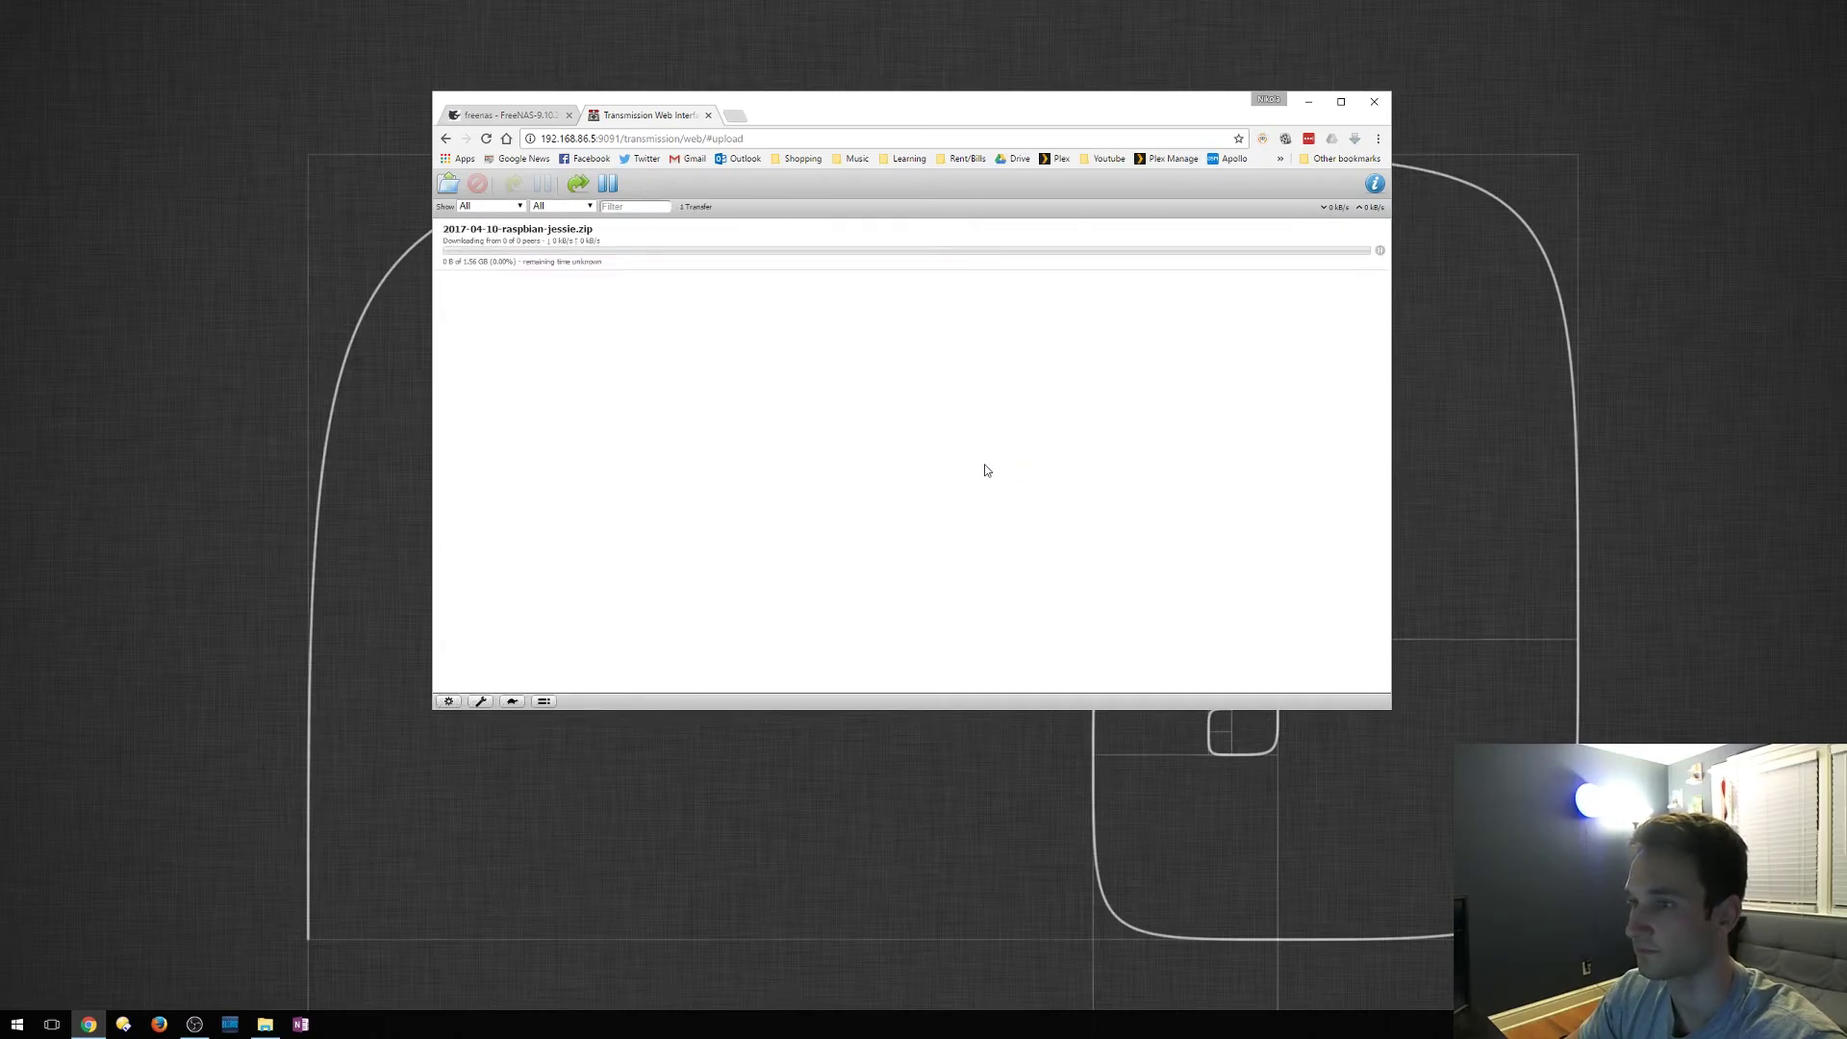
- Open the Transmission folder on data (Z:) to see 2017-04-10-raspbian-jessie.zip.part downloading
click(266, 1026)
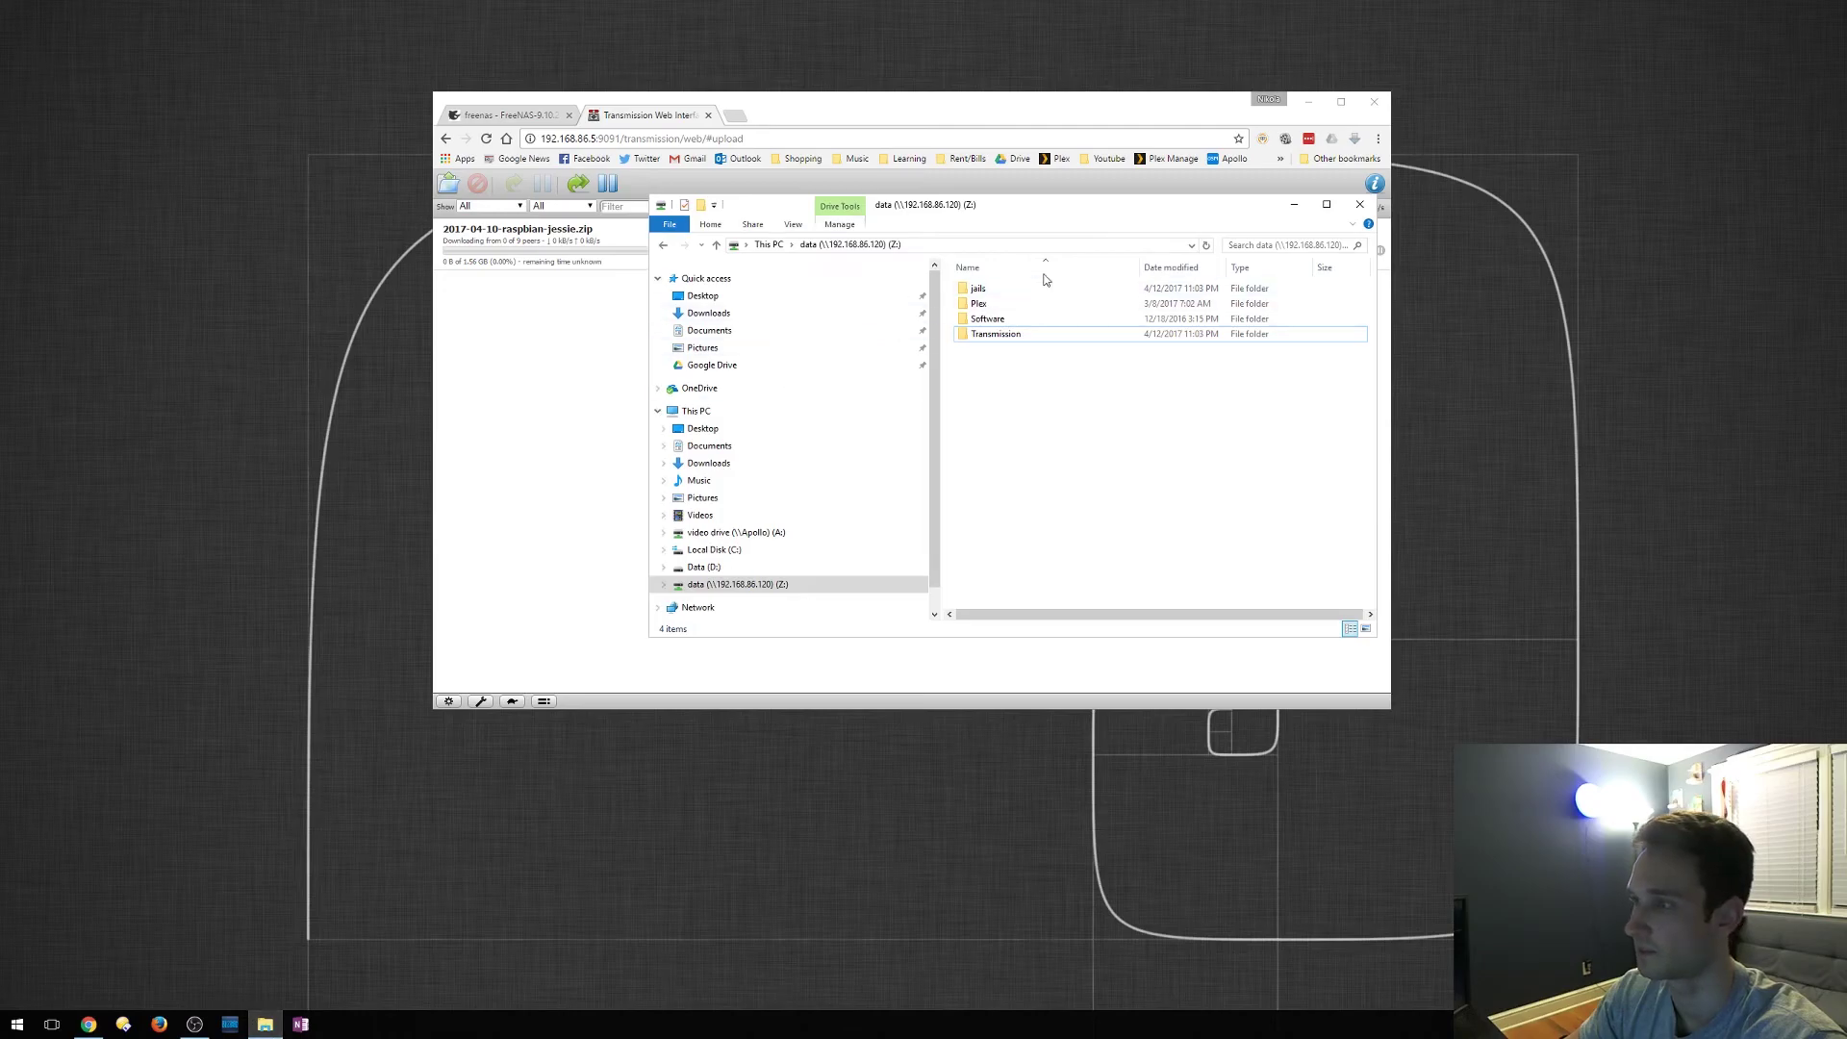
drag(1075, 211, 920, 372)
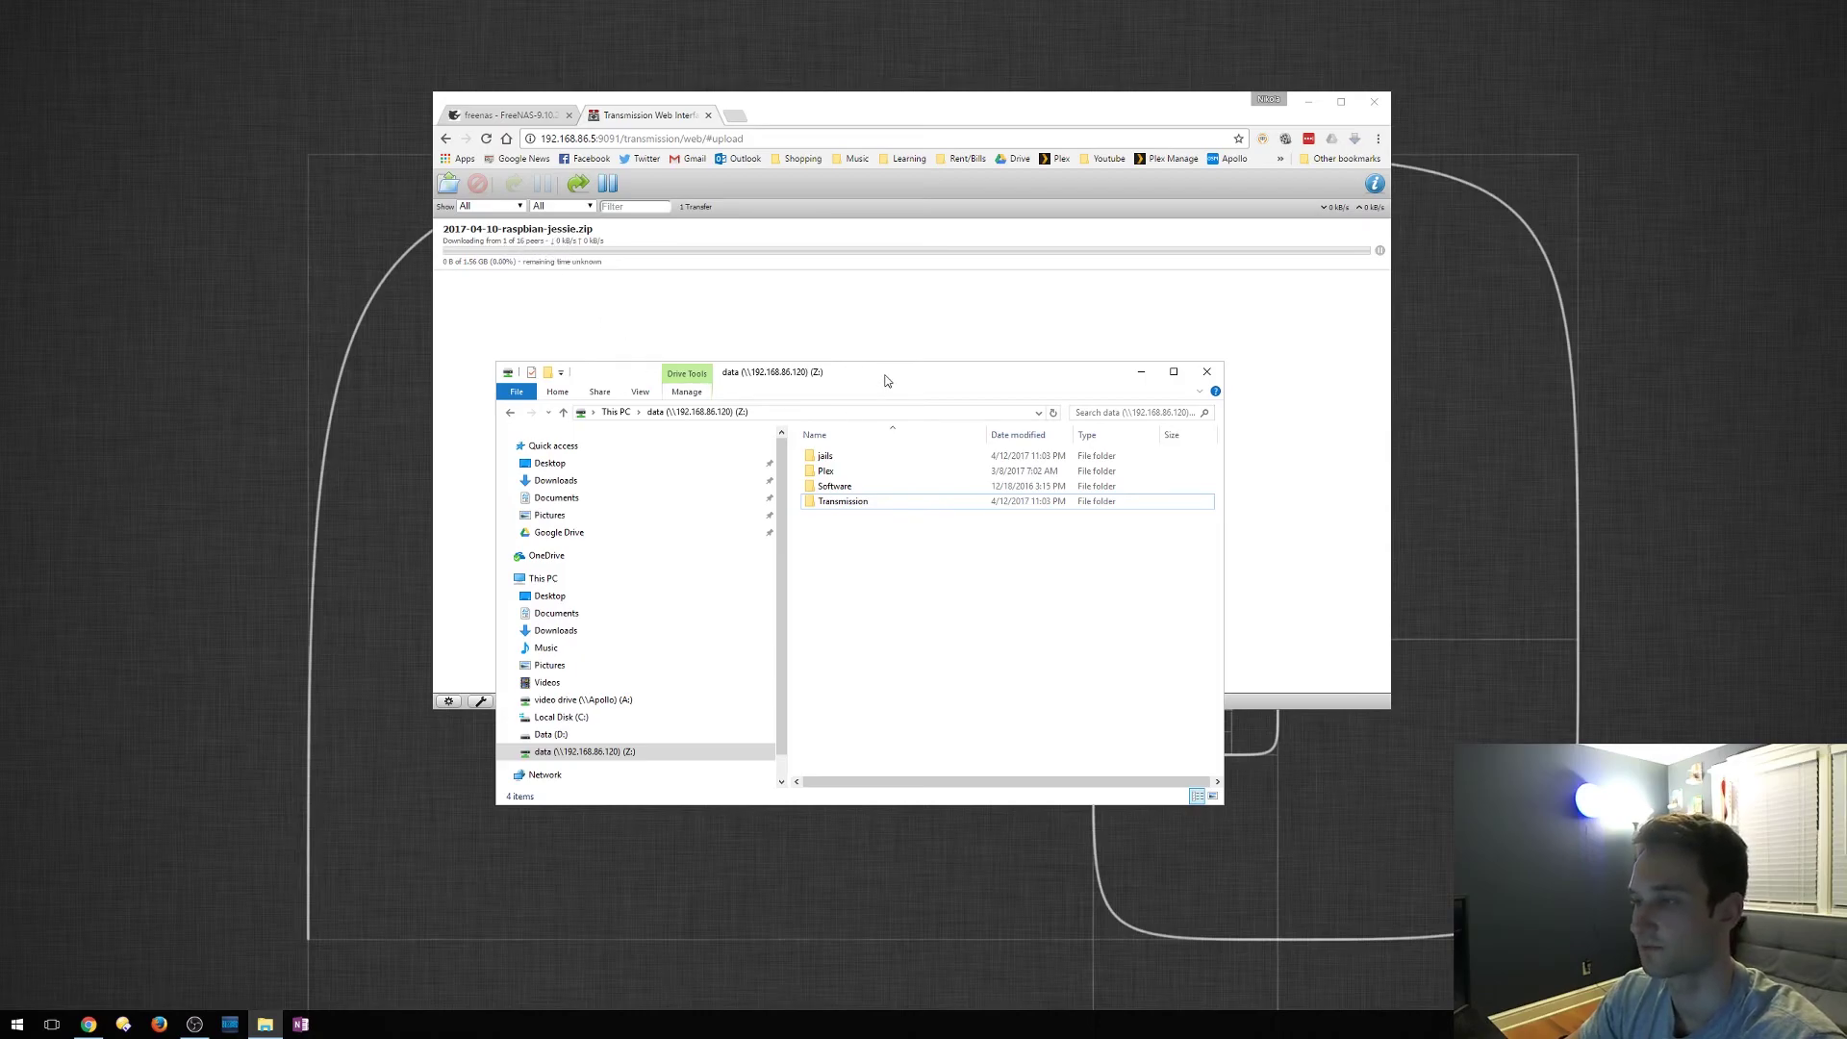
drag(888, 378, 875, 355)
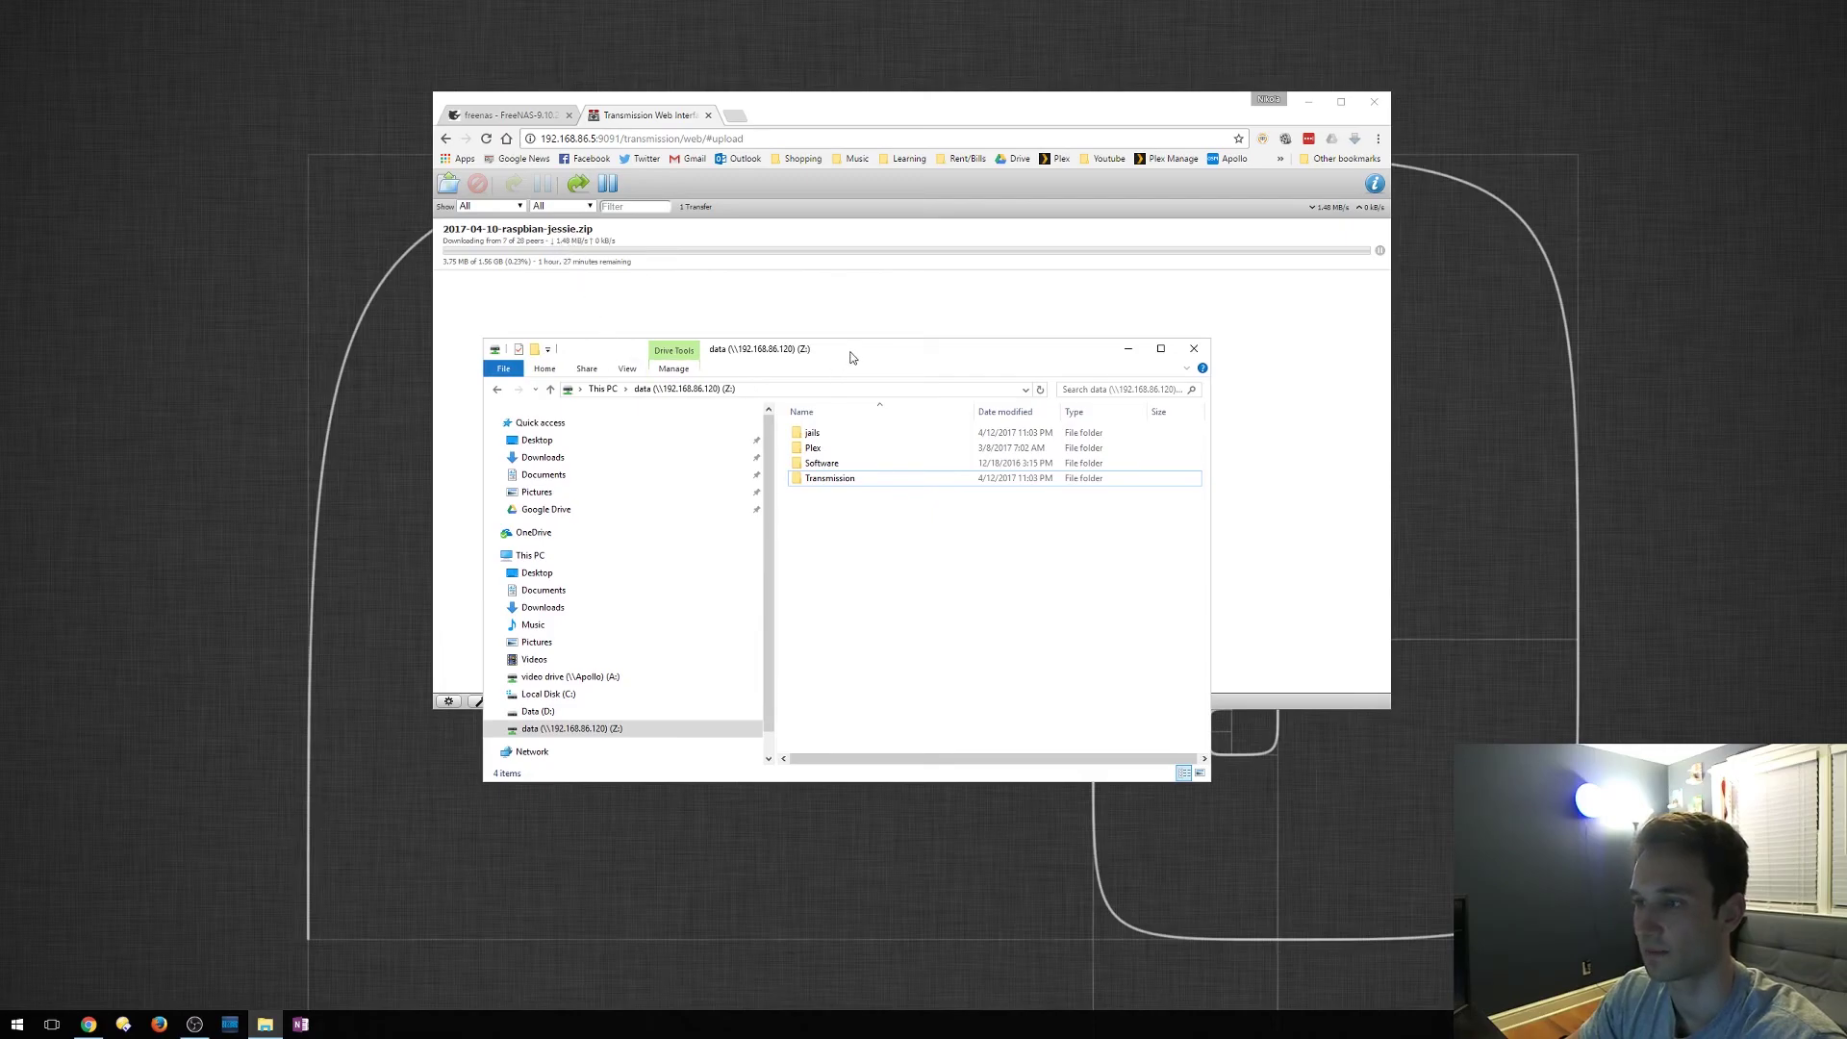
drag(850, 358, 826, 351)
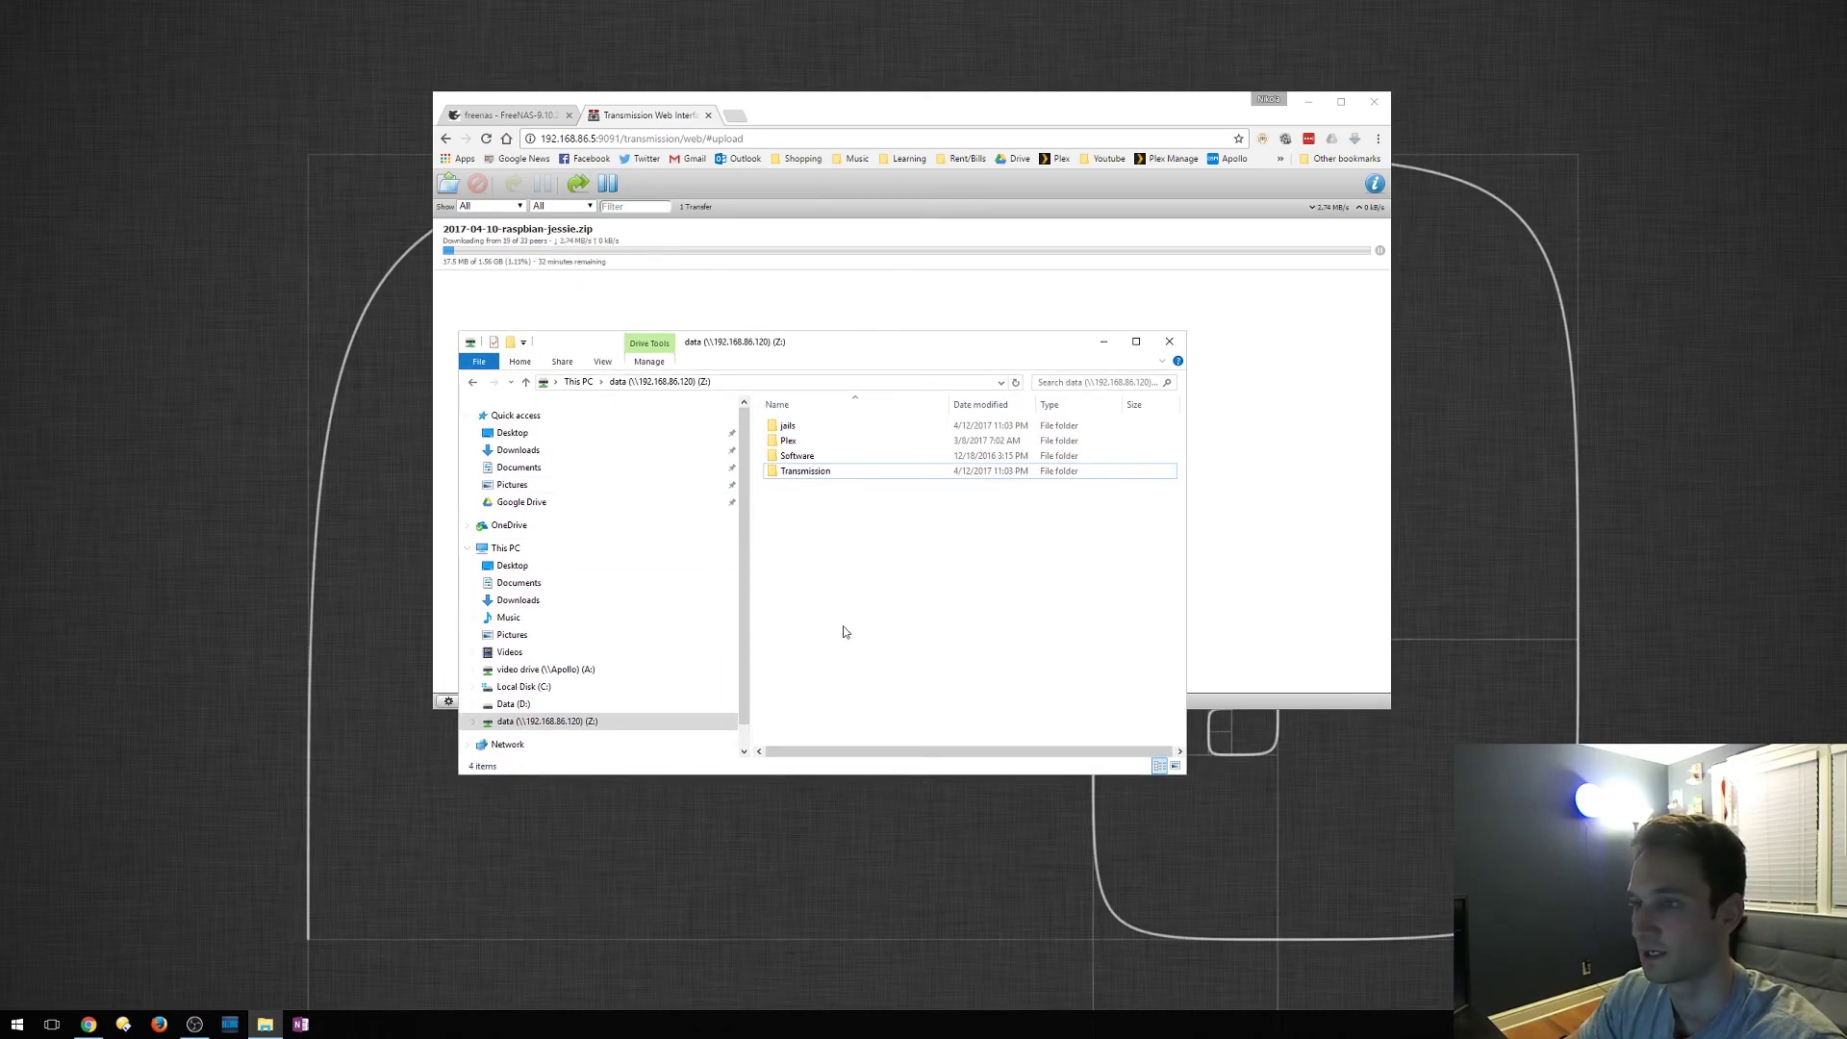
click(826, 471)
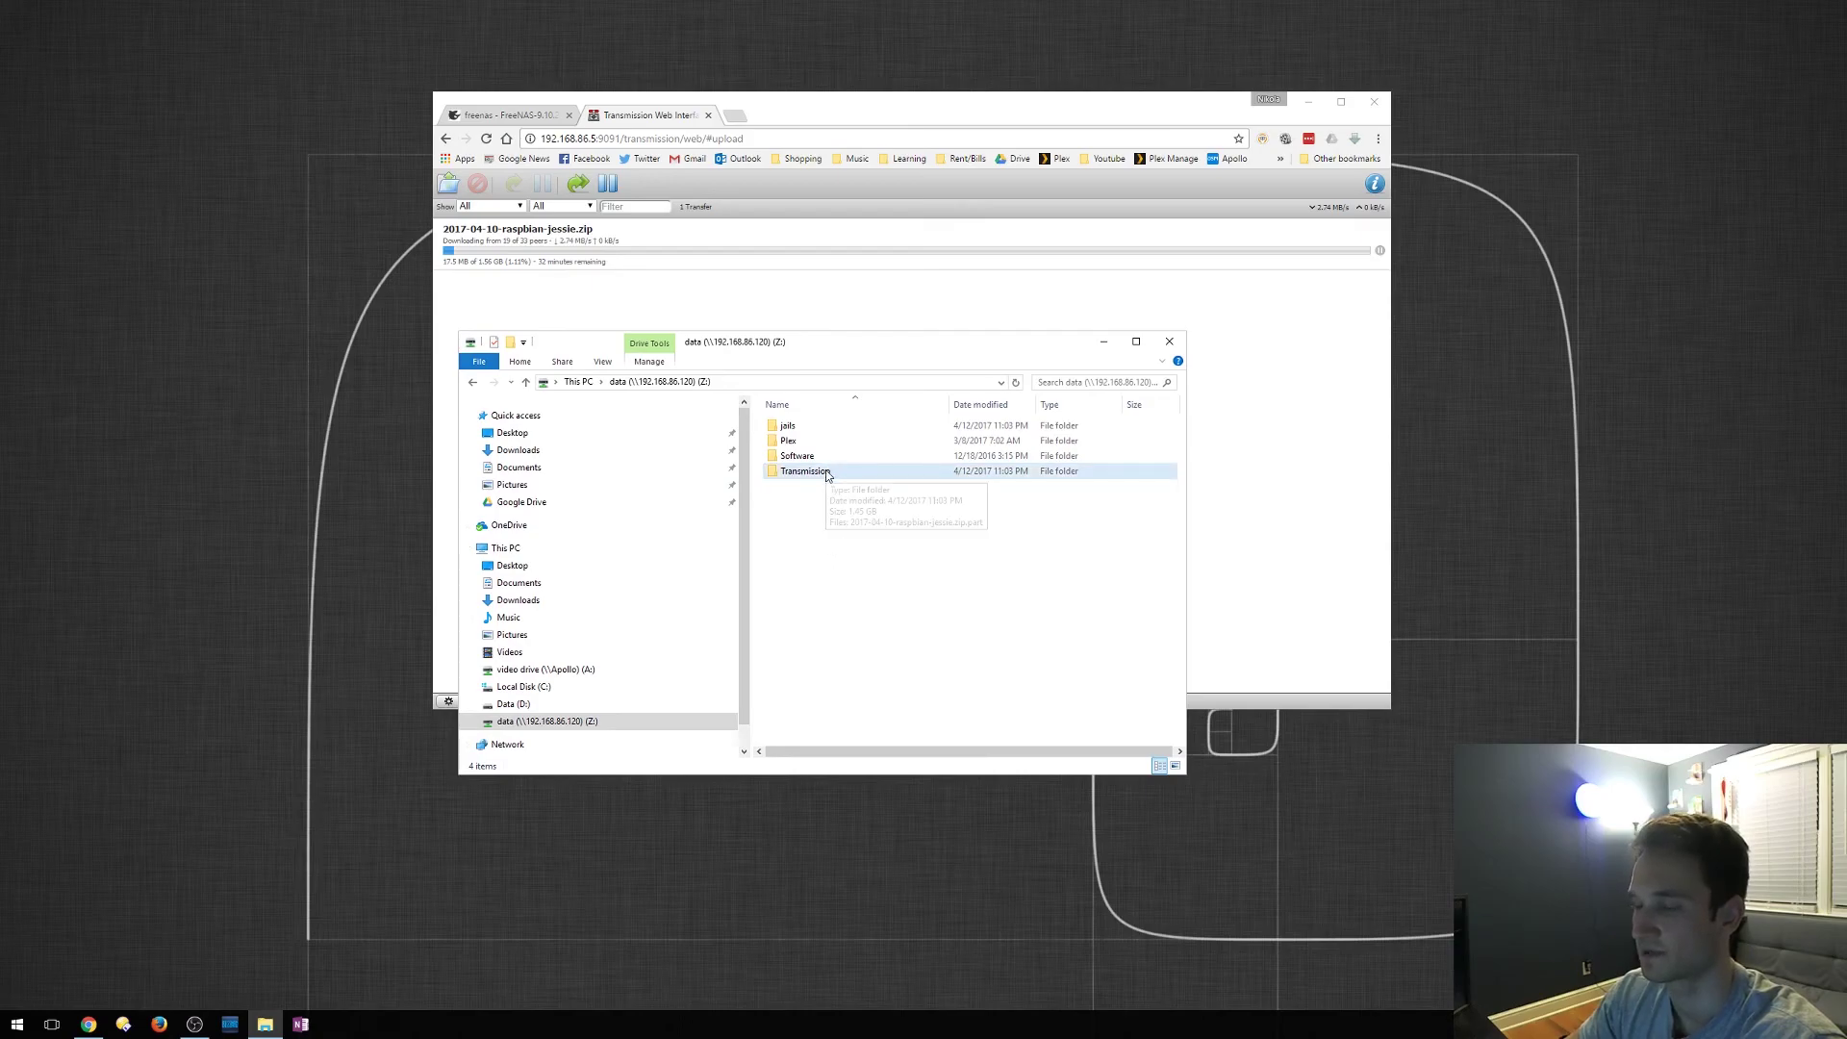
double_click(826, 472)
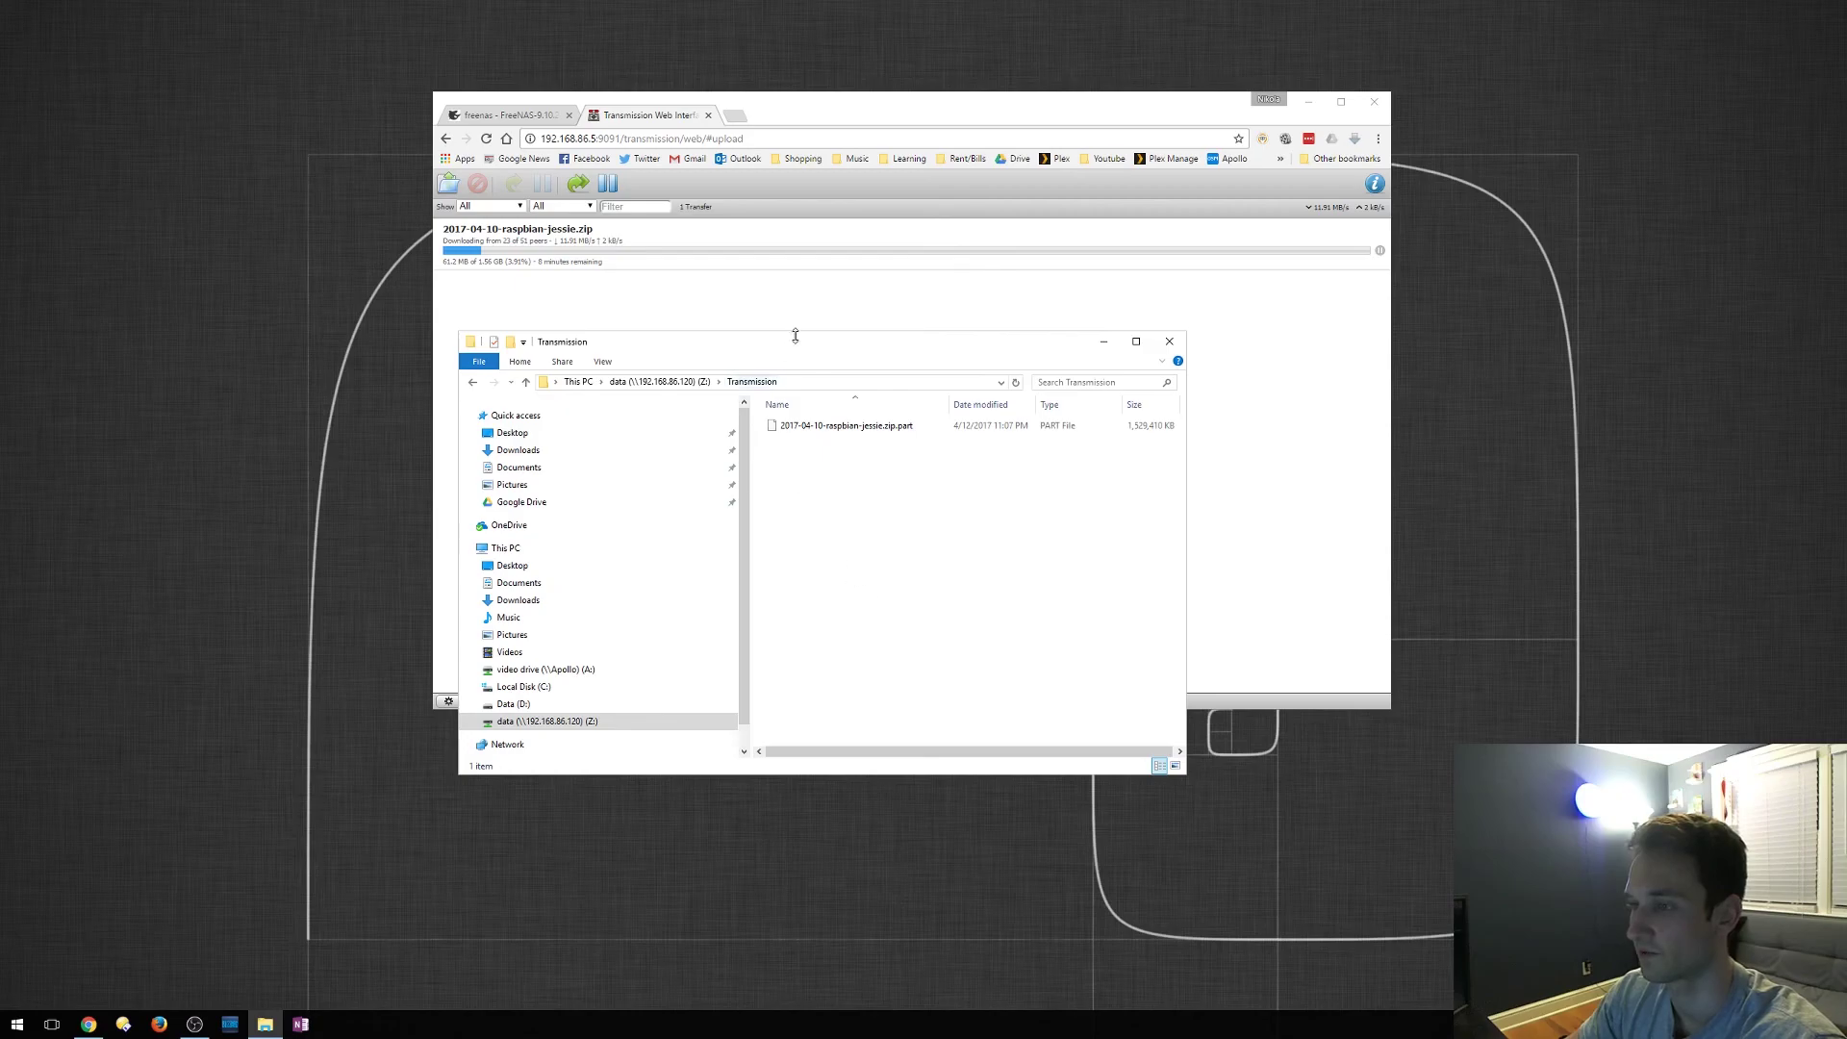
drag(777, 343, 796, 323)
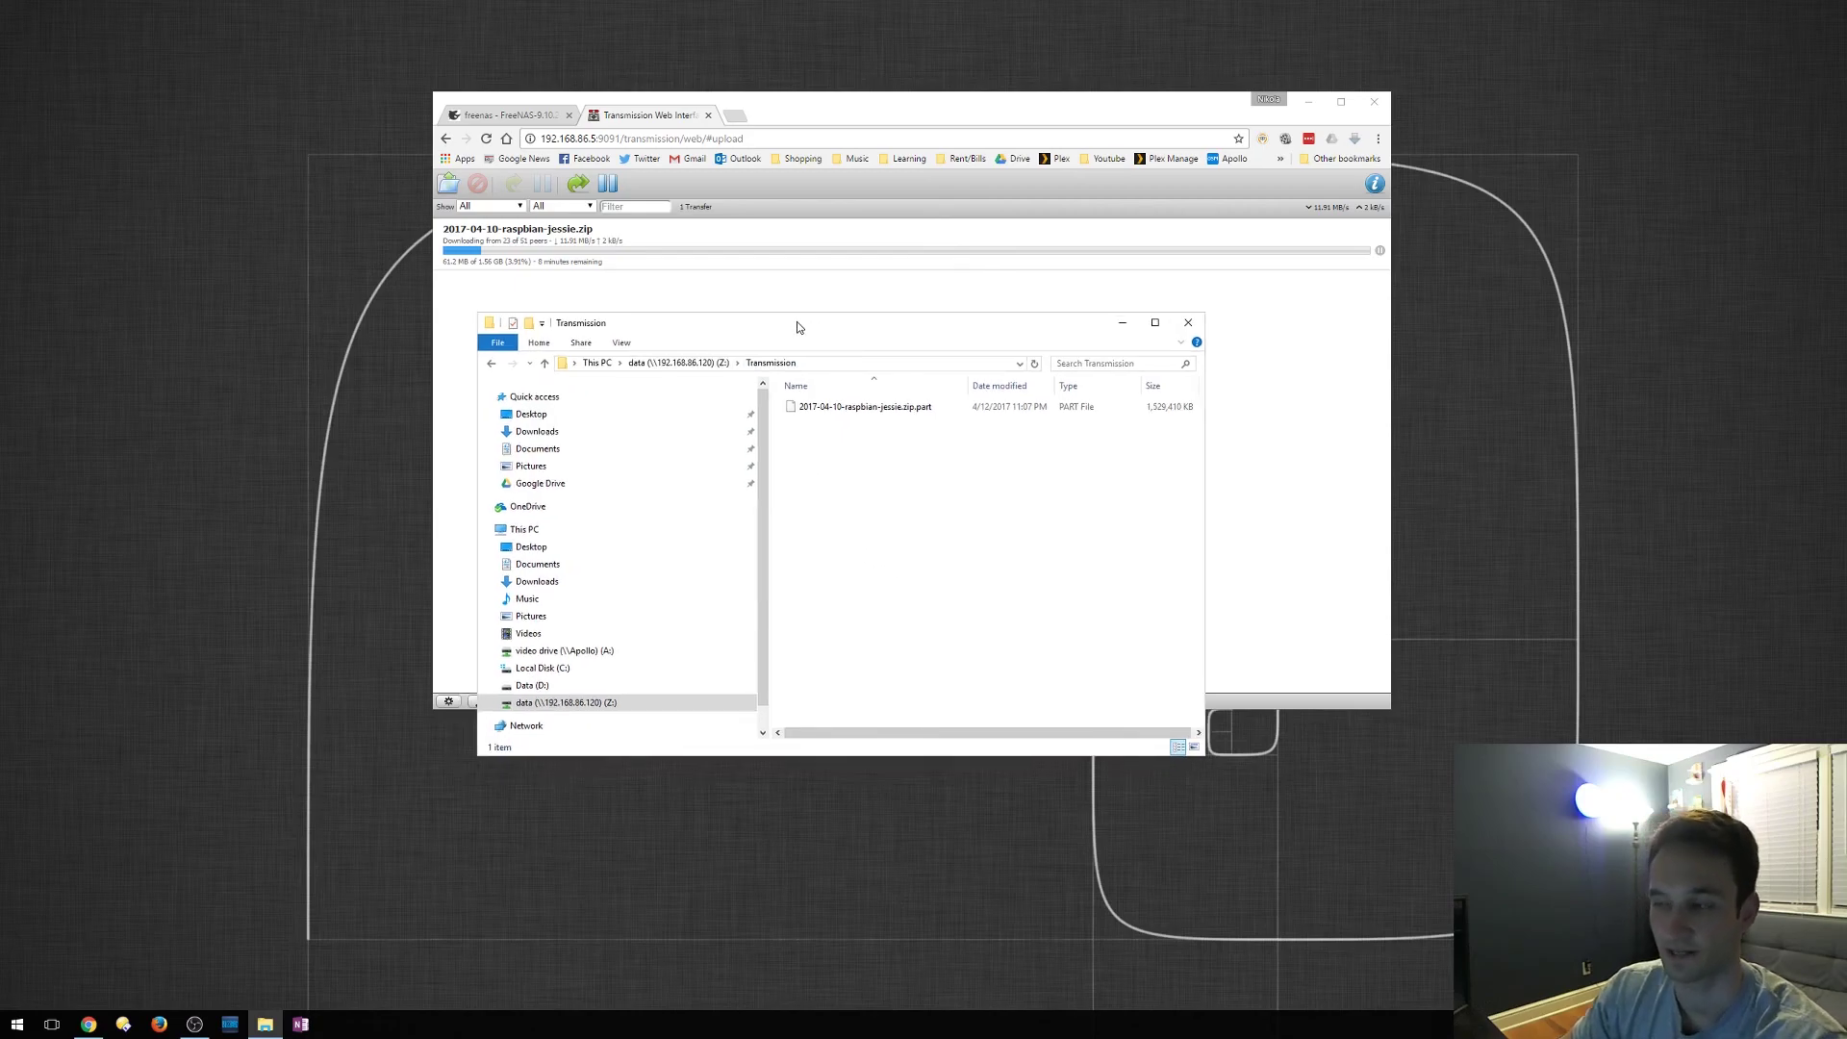